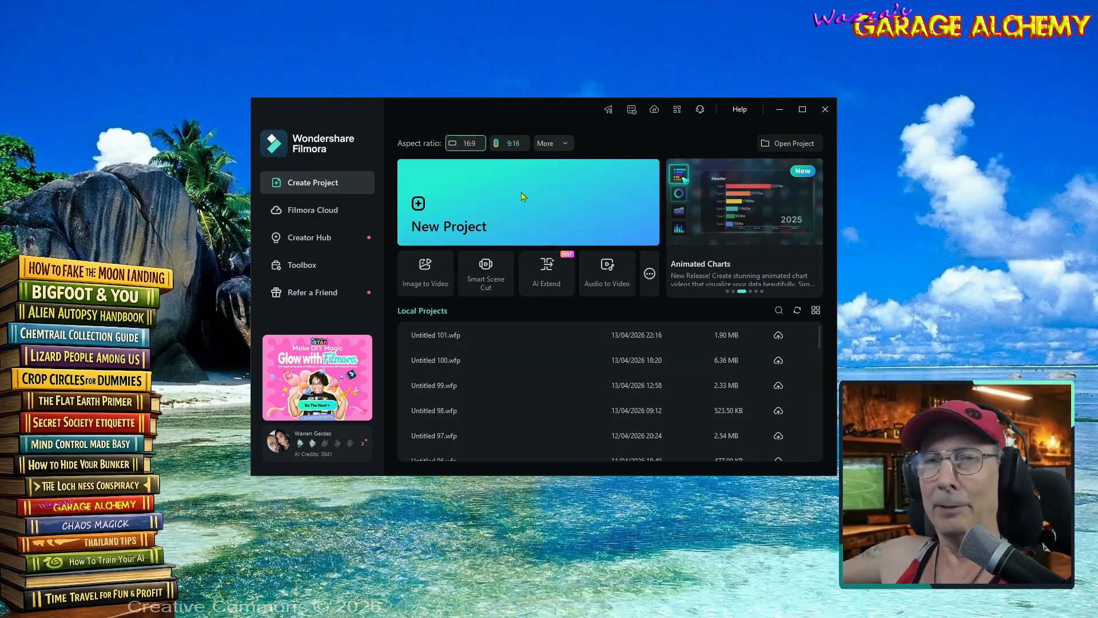
left_click(523, 196)
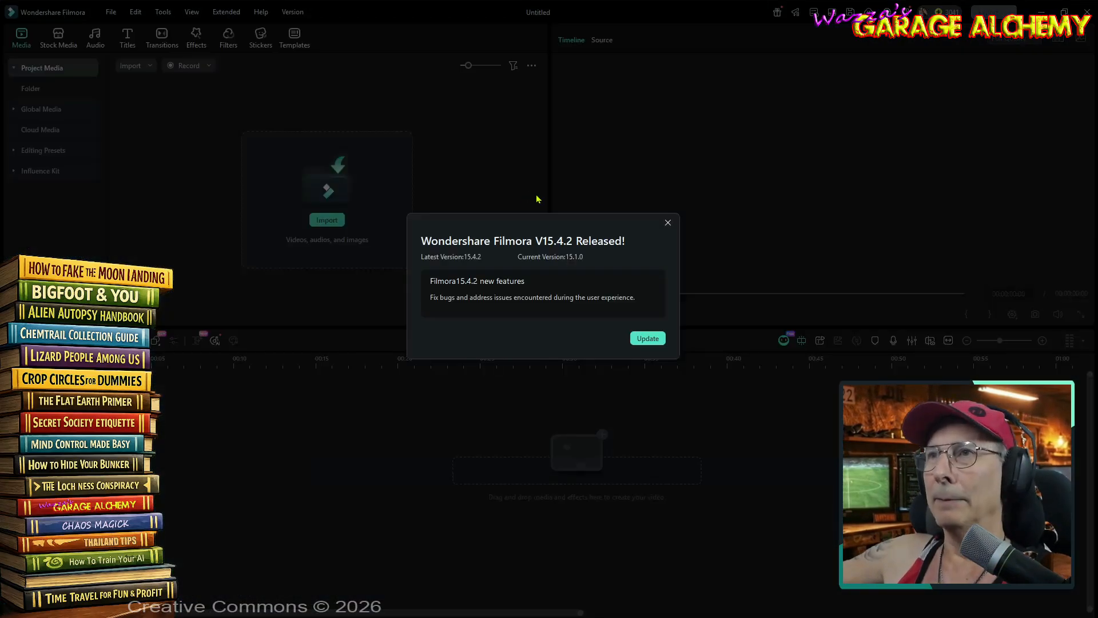
left_click(668, 222)
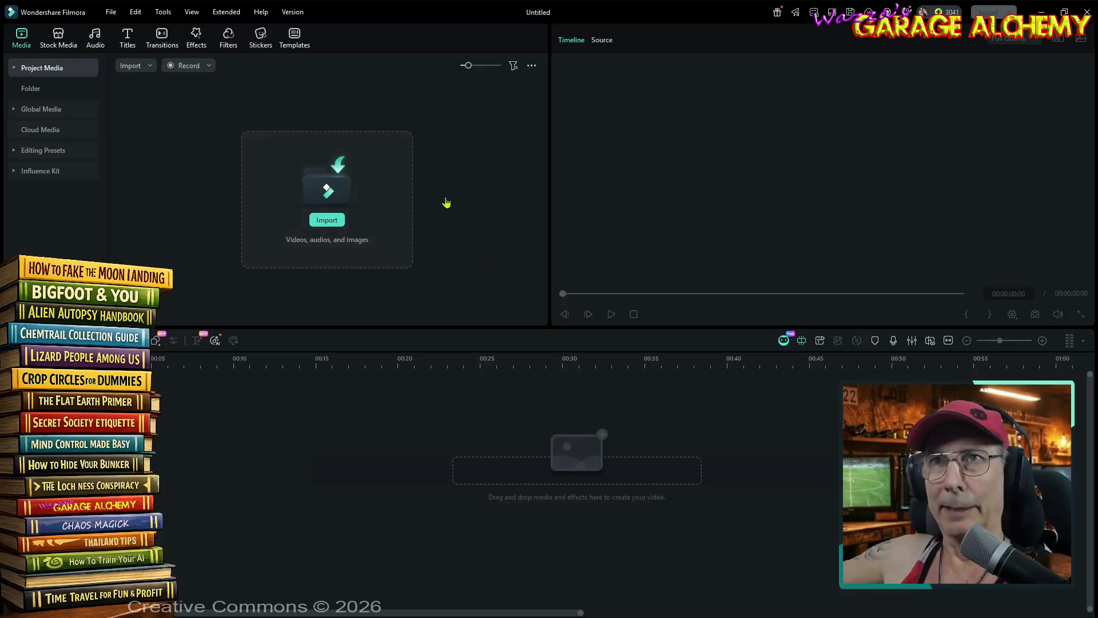
left_click(321, 196)
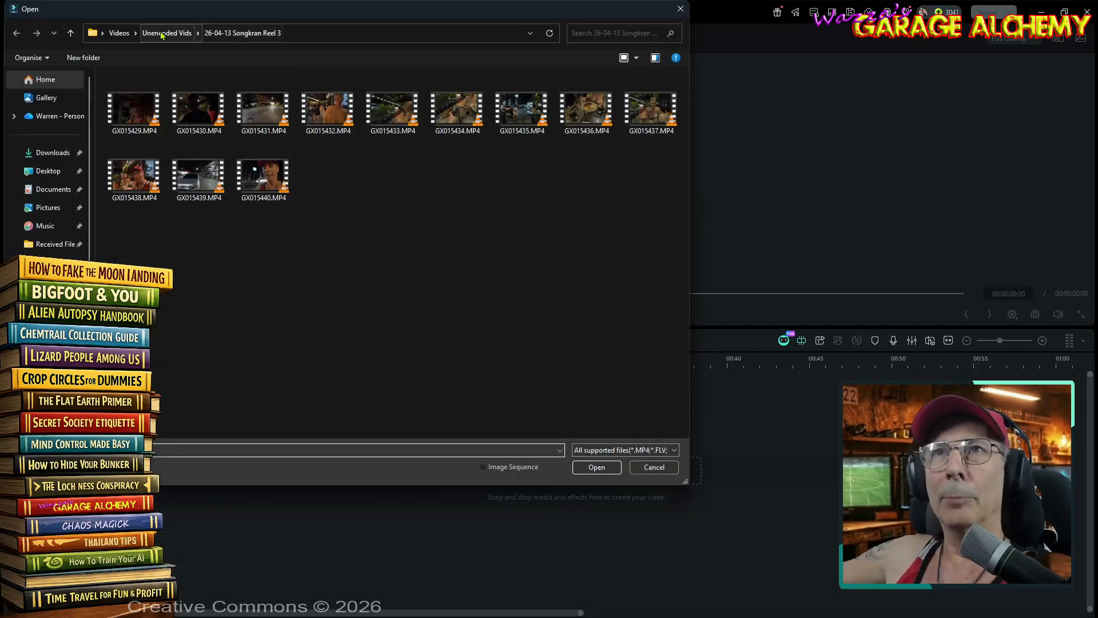
left_click(118, 33)
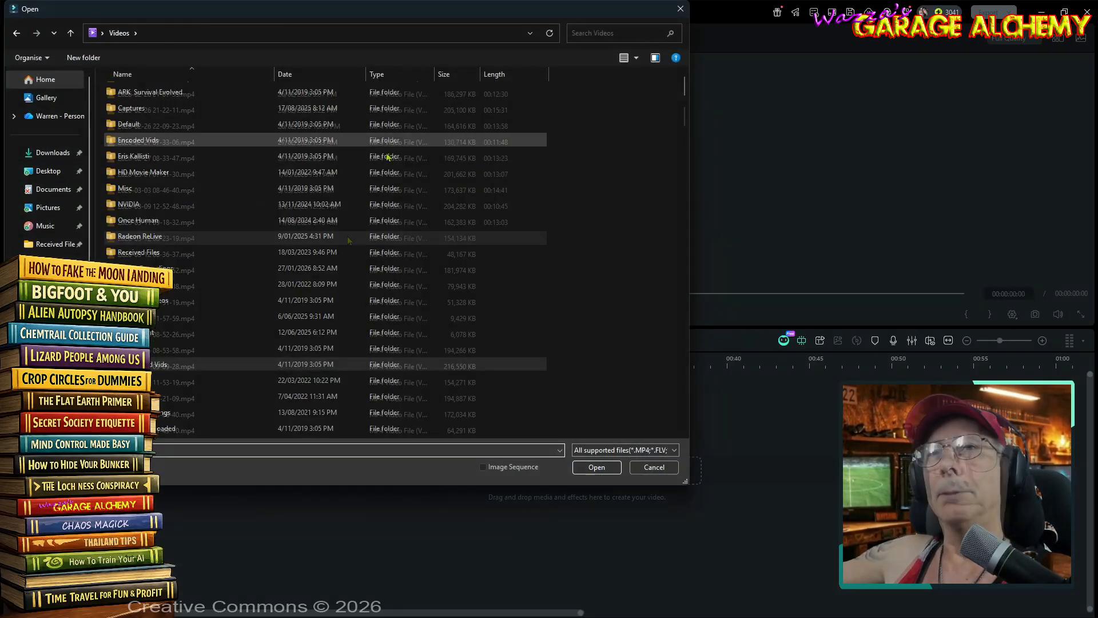
scroll(357, 237, "down", 5)
scroll(356, 236, "down", 6)
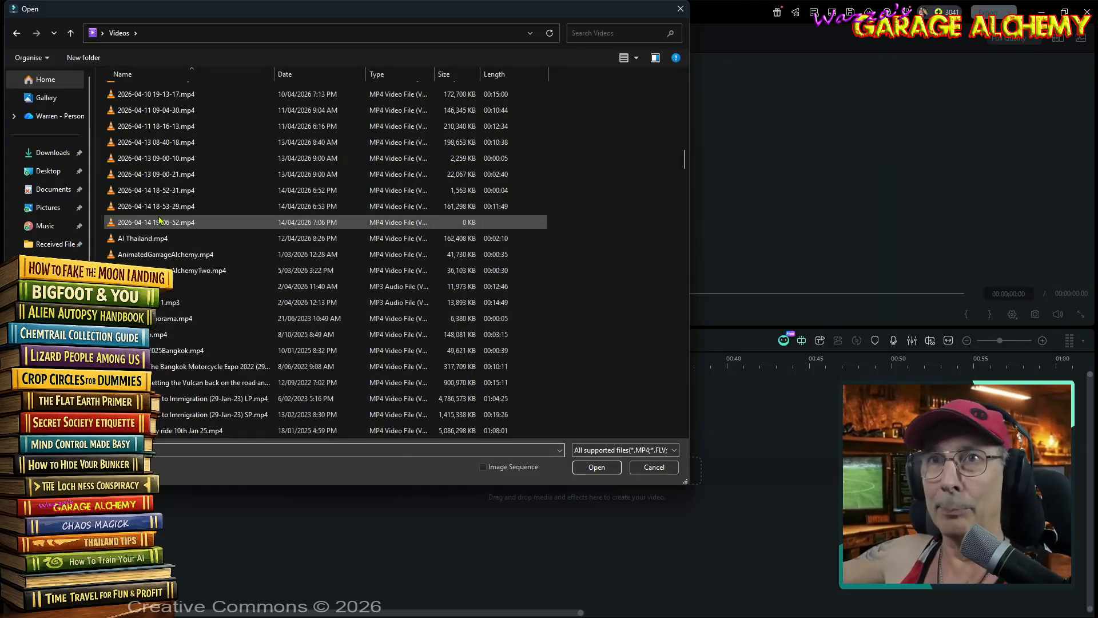
left_click(208, 206)
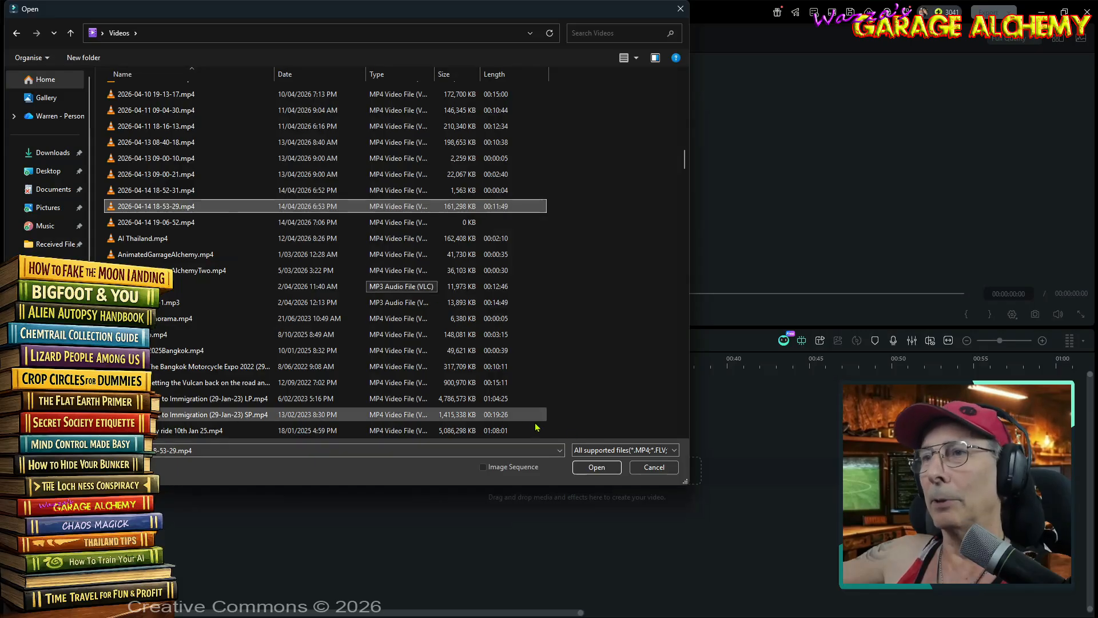
left_click(598, 468)
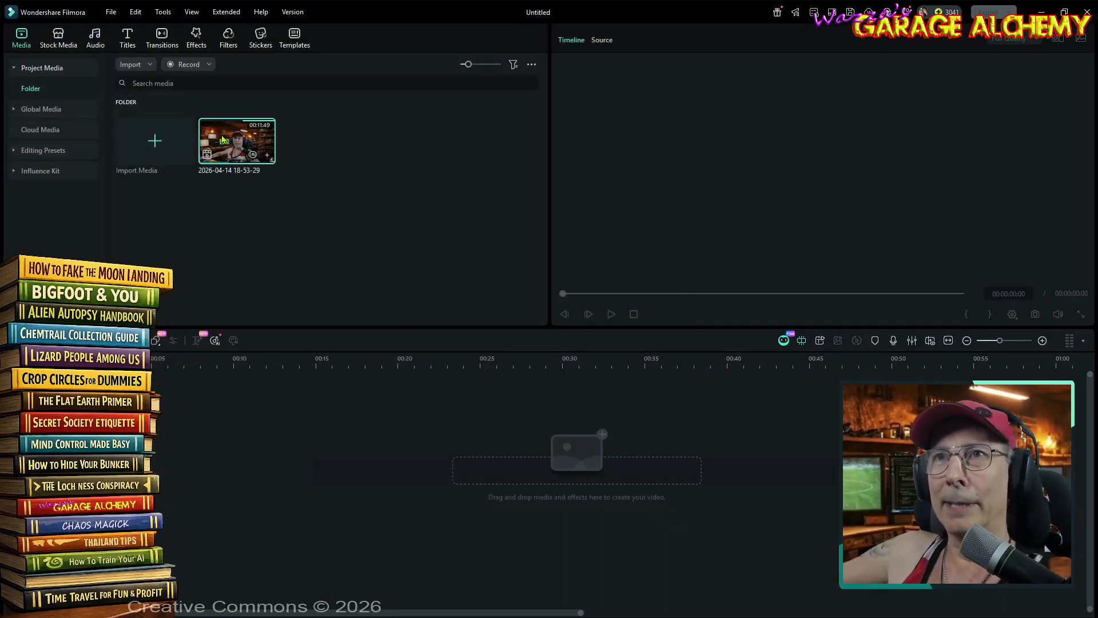
- Place the imported clip at the start of the timeline and cut away everything before 00:00:01:40
left_click_drag(224, 139, 343, 452)
left_click(596, 331)
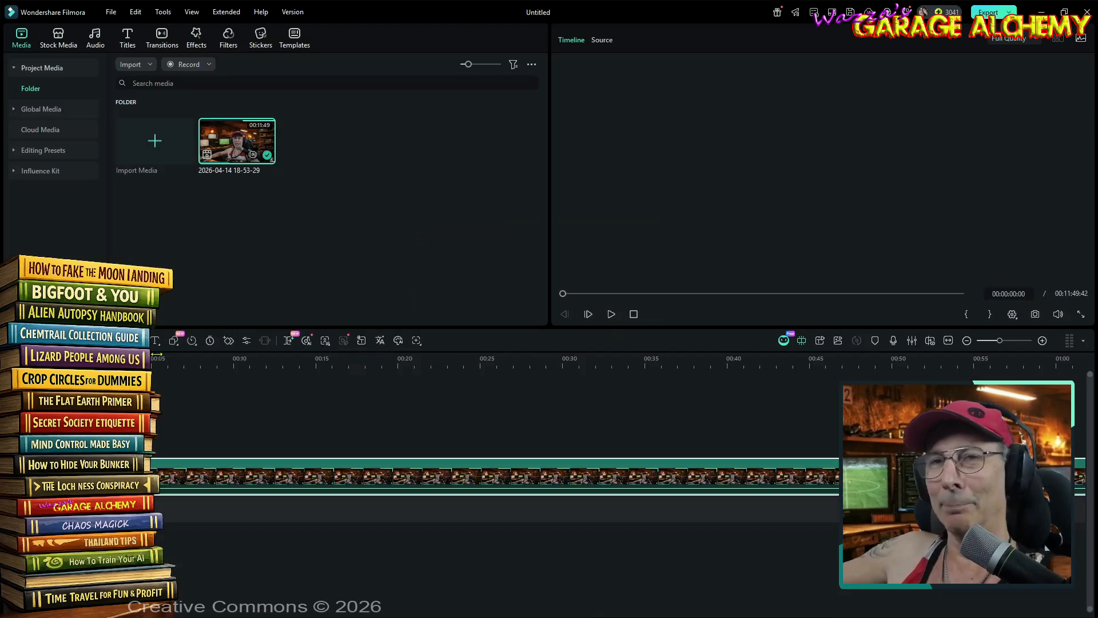
scroll(202, 356, "up", 5)
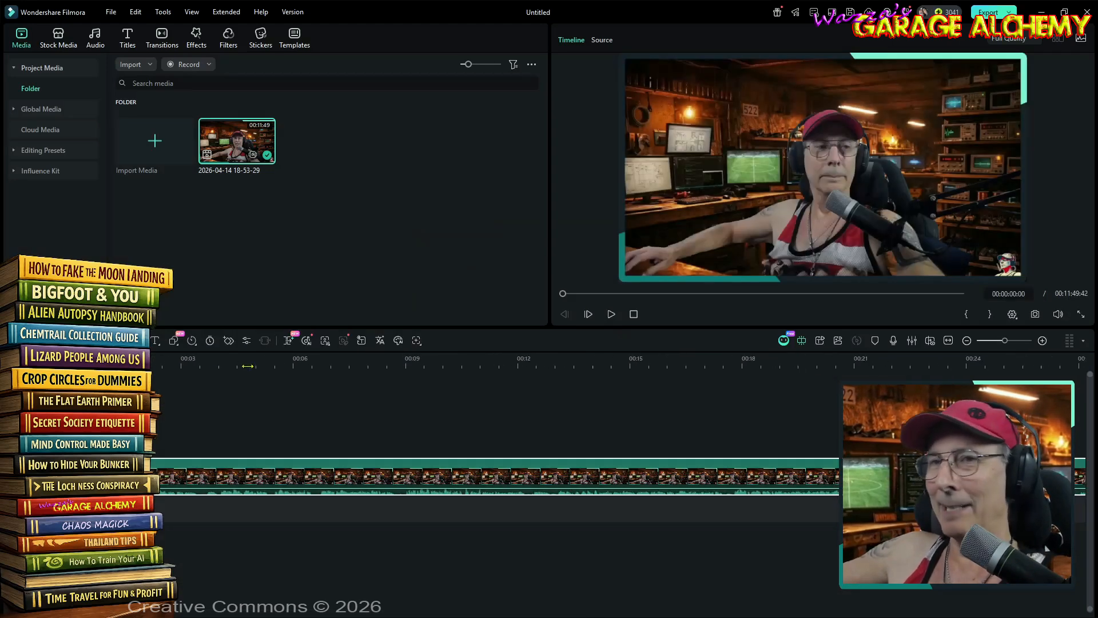
left_click(217, 358)
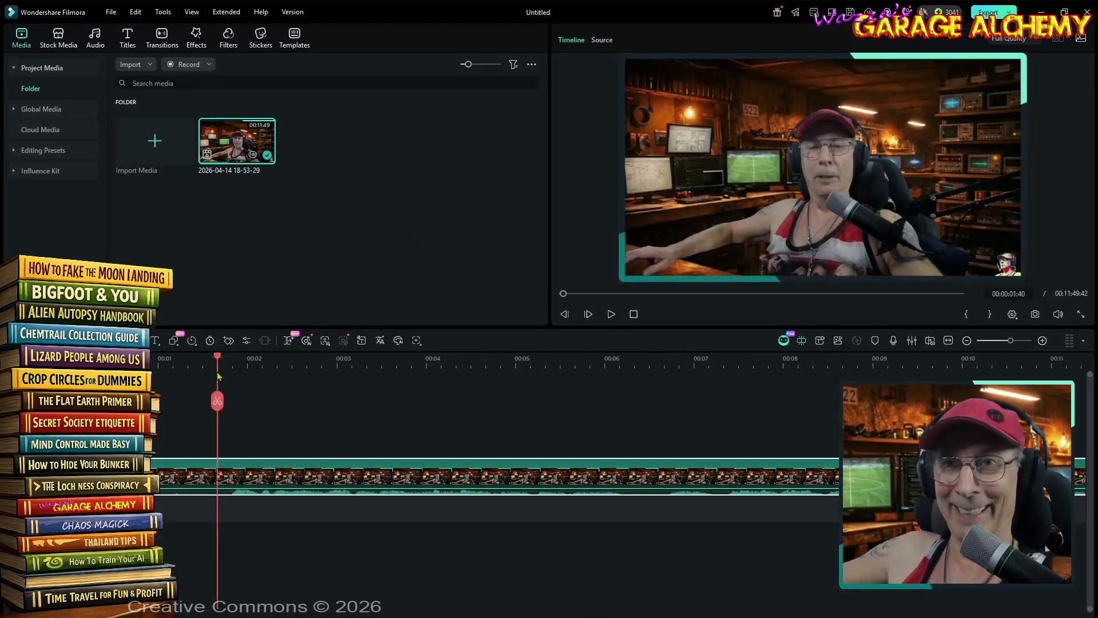
left_click(218, 401)
left_click(145, 444)
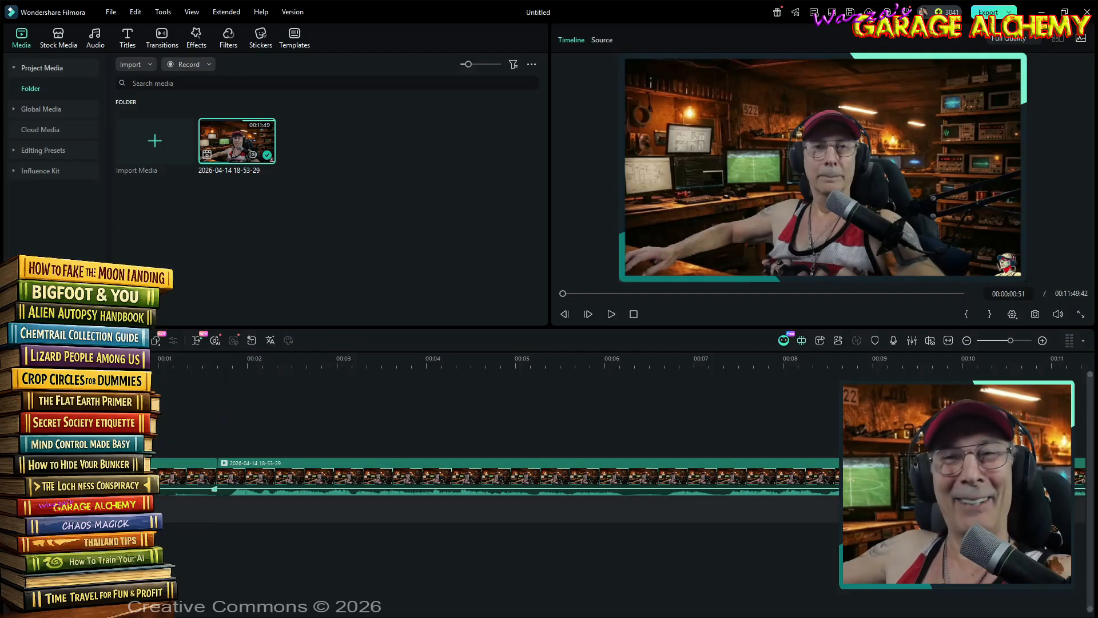
left_click(160, 475)
key("Delete")
- Increase the video track's height and cut out the long silent gap near 00:09:20
left_click_drag(612, 366, 497, 390)
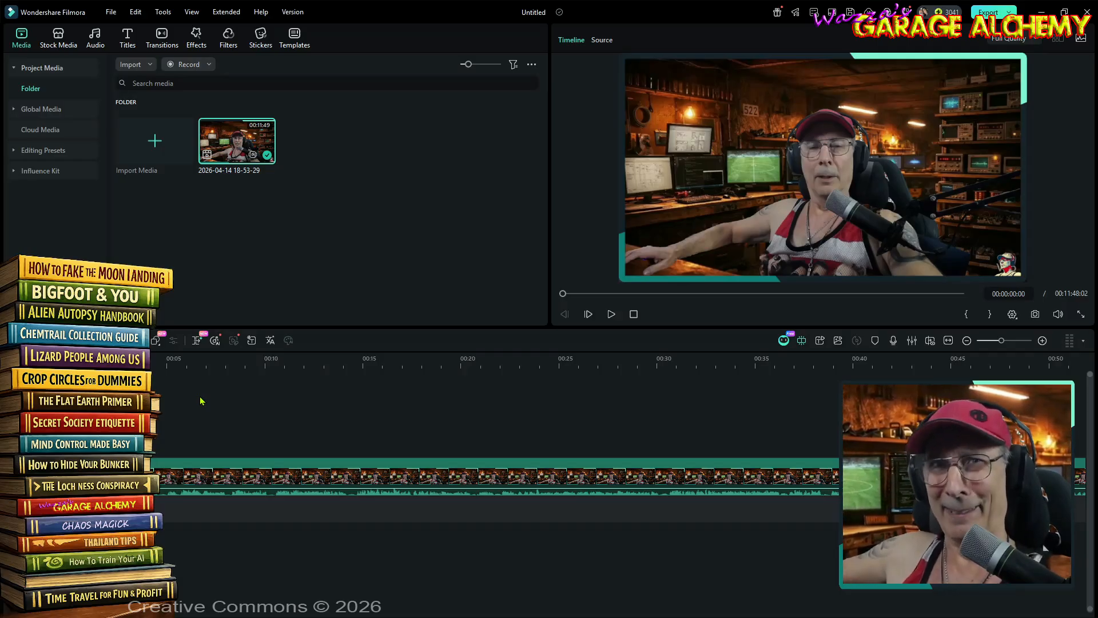
left_click_drag(329, 359, 557, 366)
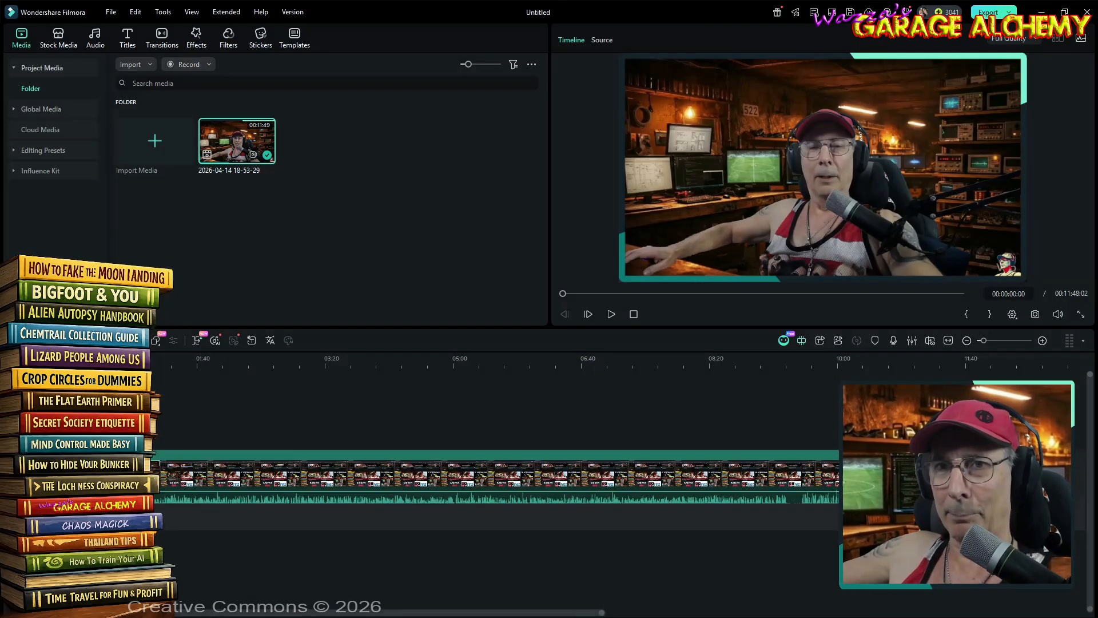
left_click_drag(86, 449, 85, 432)
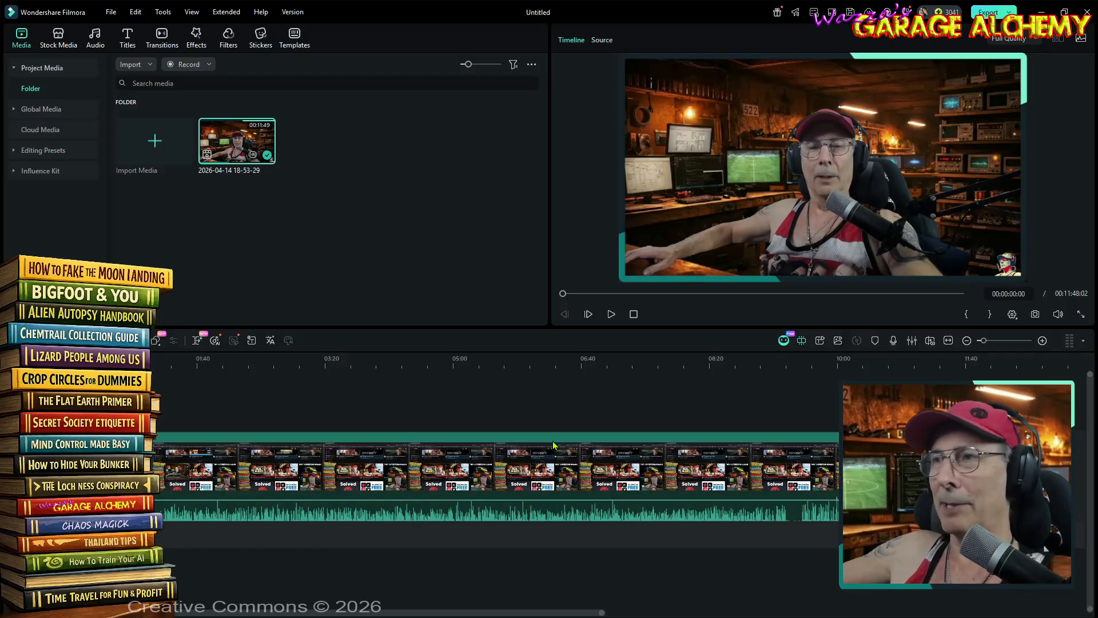
left_click(792, 358)
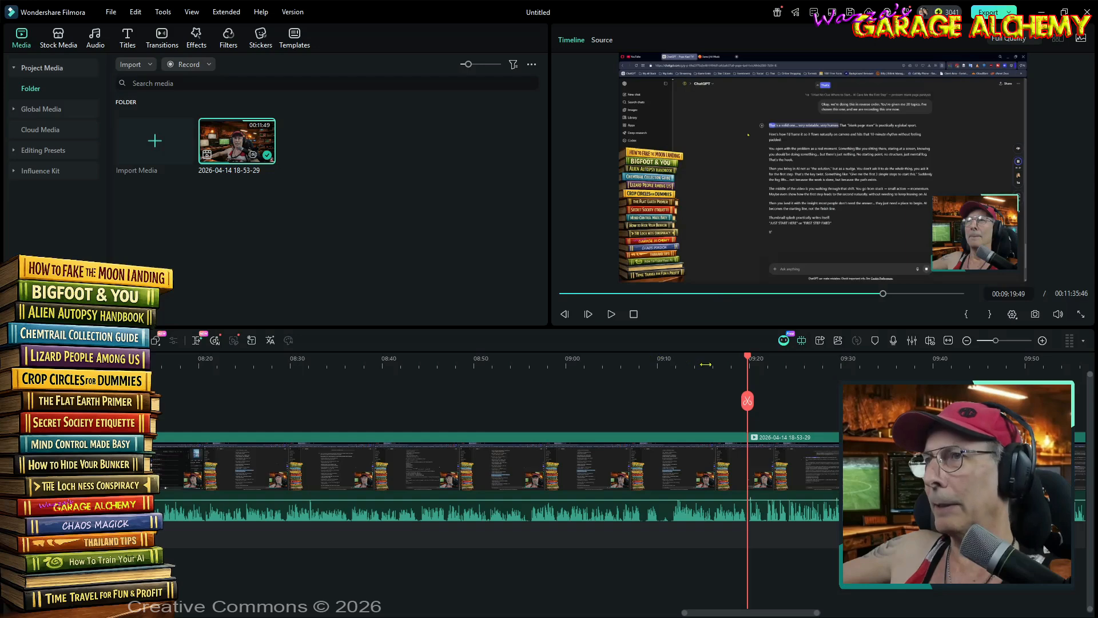
- Cut out the short leftover silence between 00:09:19:39 and 00:09:19:49 and close the gap
left_click_drag(709, 364, 979, 358)
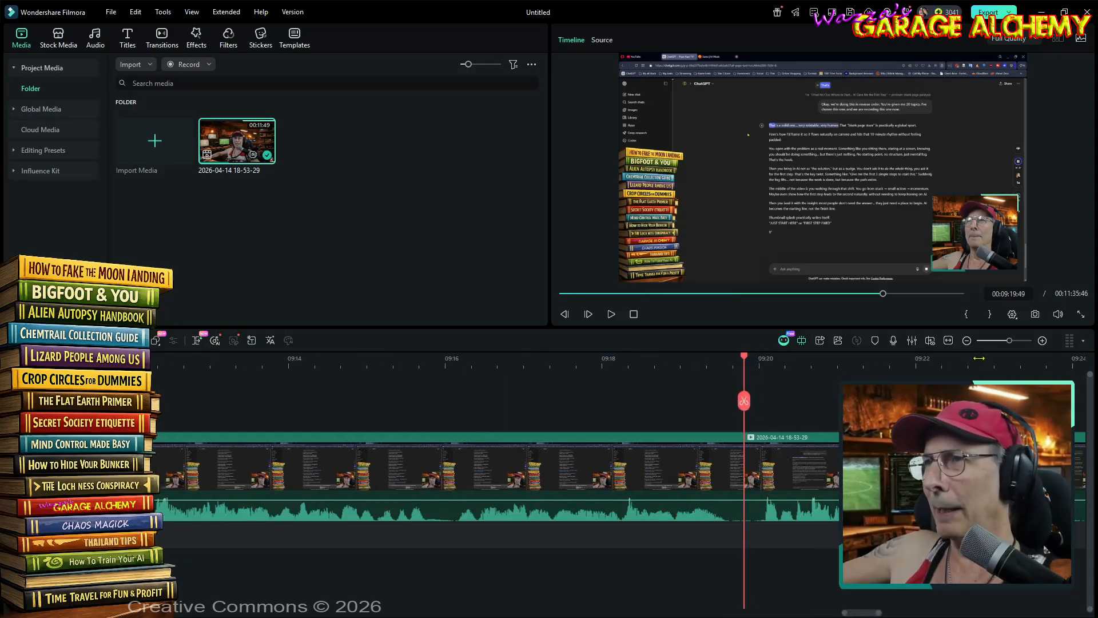
left_click_drag(831, 363, 674, 378)
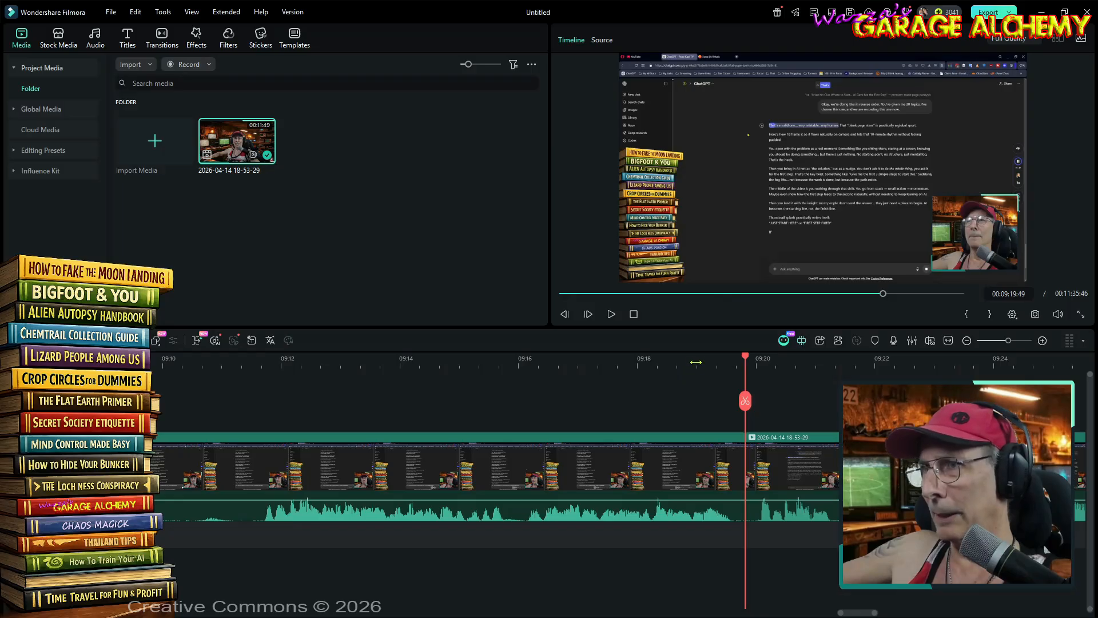
left_click(757, 362)
key("alt+[")
left_click(742, 448)
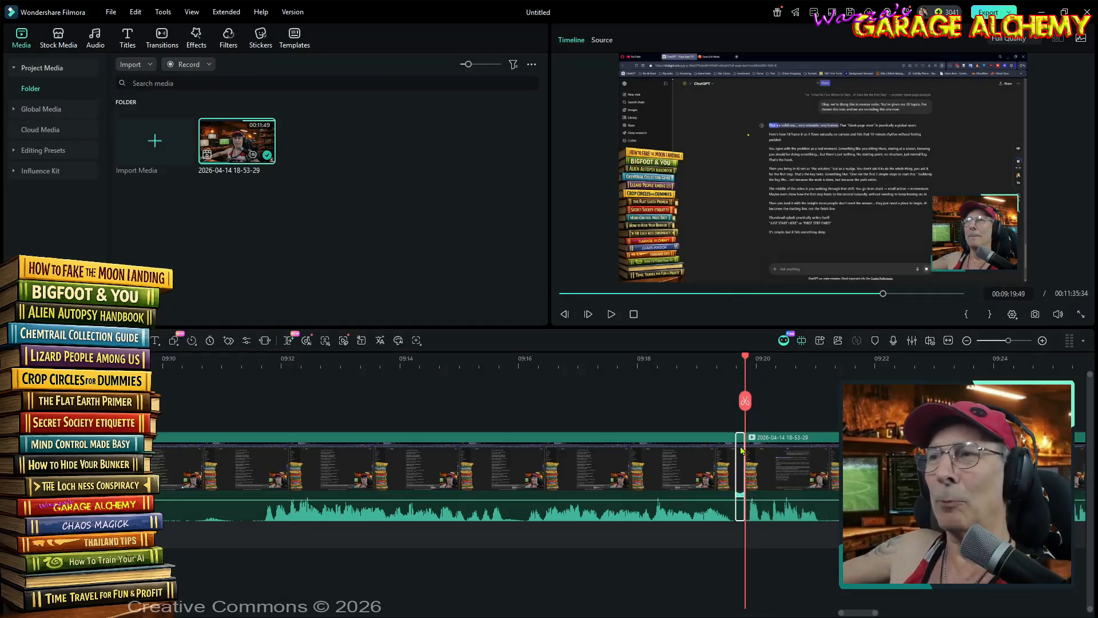
key("Delete")
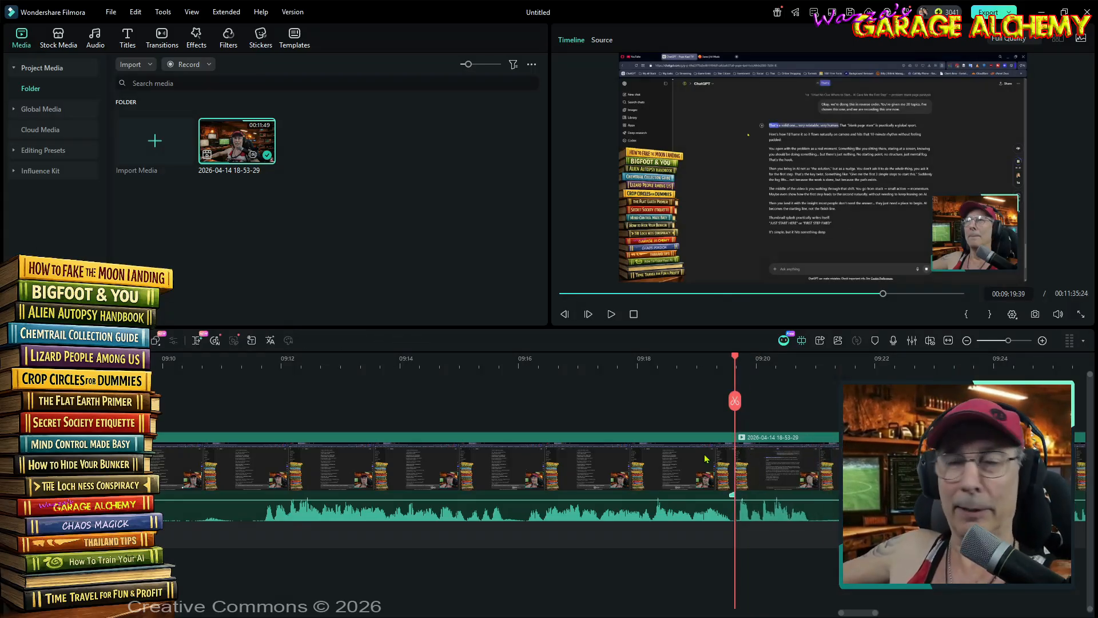
- Split the clip at 00:09:20:53 and 00:09:21:34 and delete the silent piece between the cuts
left_click_drag(799, 362, 809, 370)
left_click(808, 401)
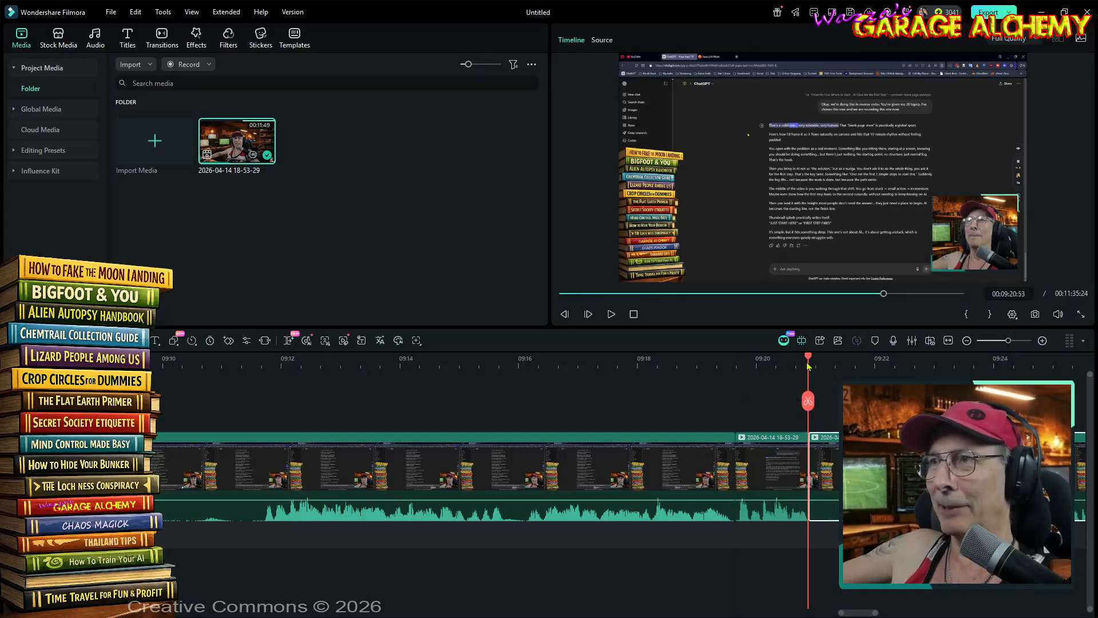
left_click(845, 364)
left_click_drag(845, 365, 850, 376)
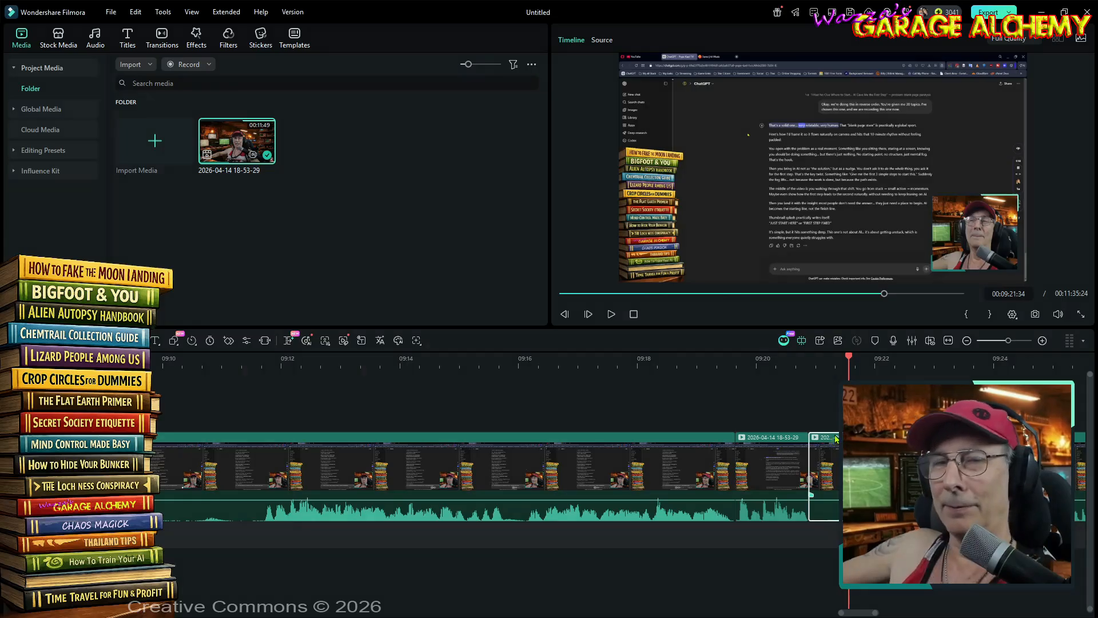
key("Delete")
- Delete the quiet section of the clip between 00:09:22:57 and 00:09:23:12
left_click_drag(812, 364, 922, 373)
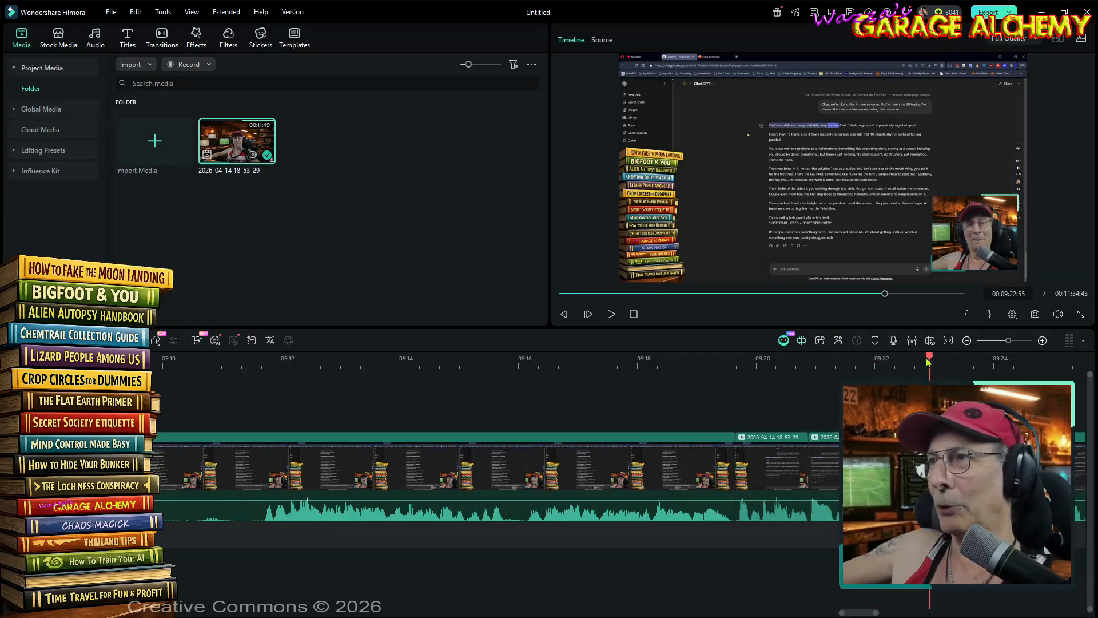
left_click(930, 361)
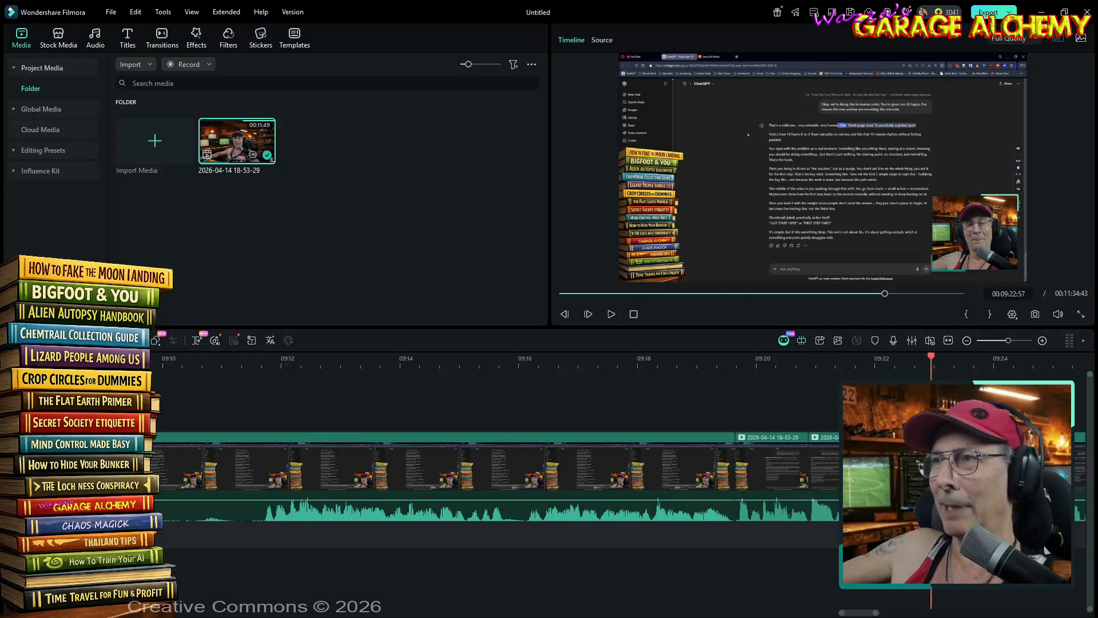
left_click(938, 359)
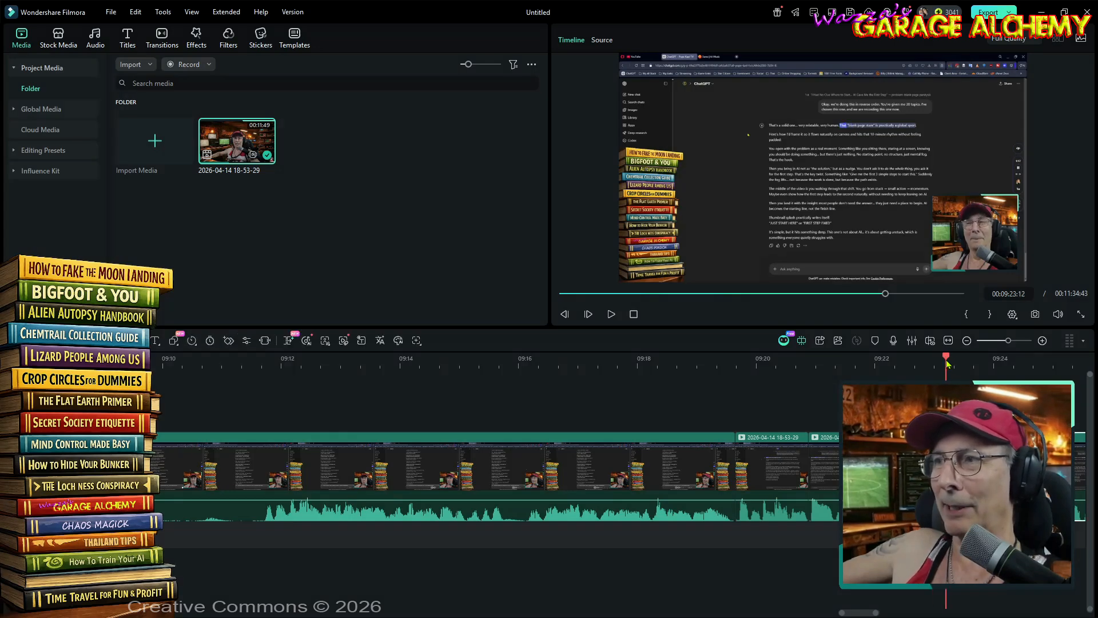
key("Delete")
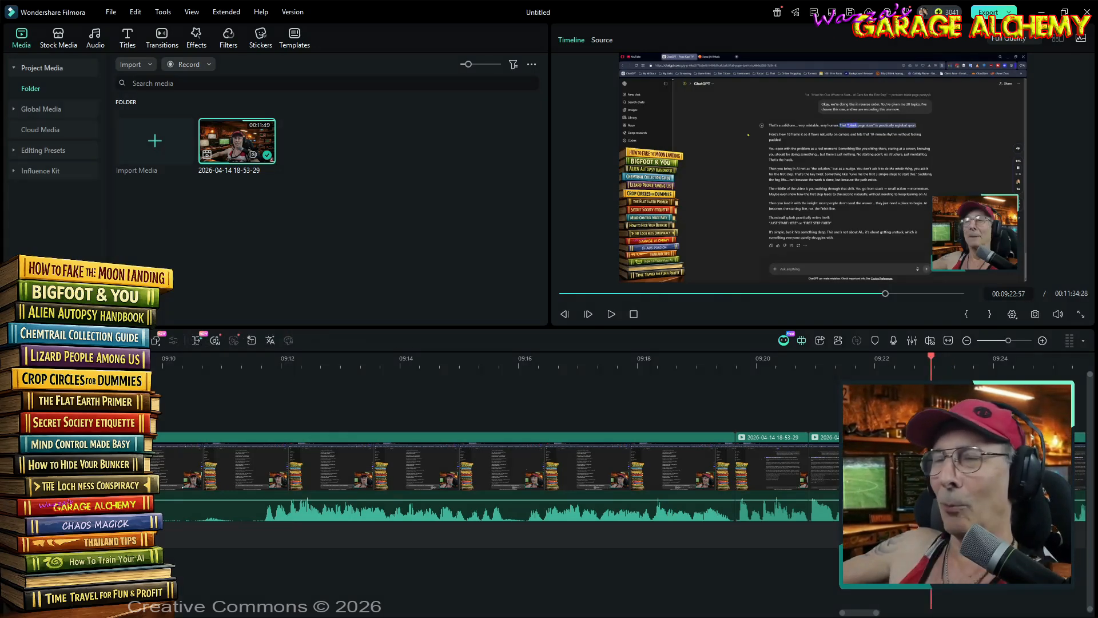
- Split the clip at 00:09:09:57 and 00:09:11:41 and delete the silent section in between
left_click_drag(931, 361, 161, 403)
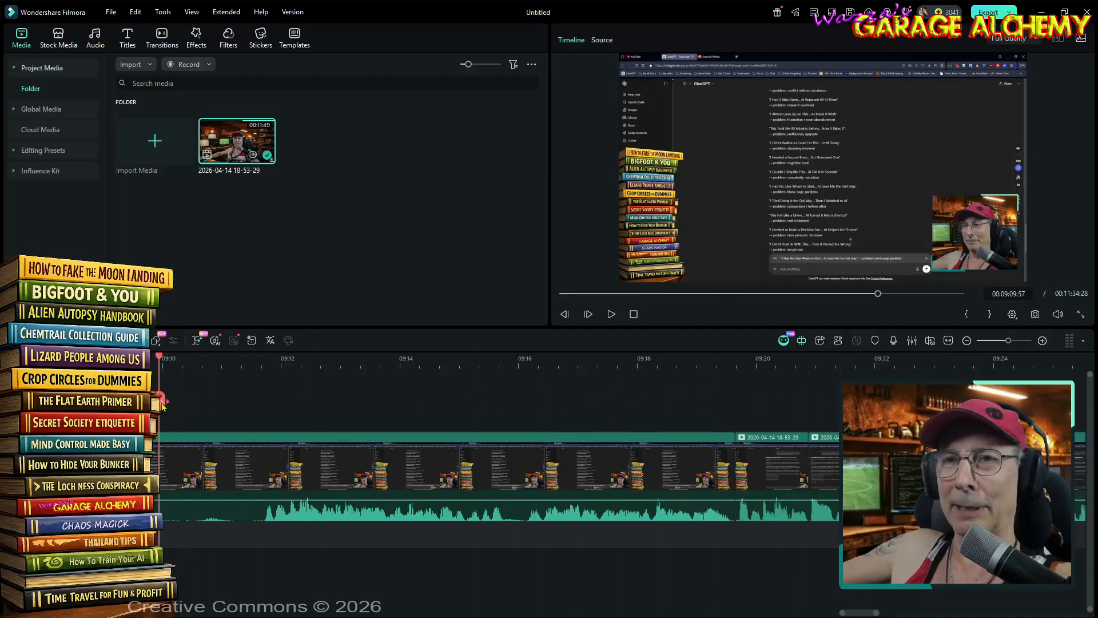
left_click(166, 457)
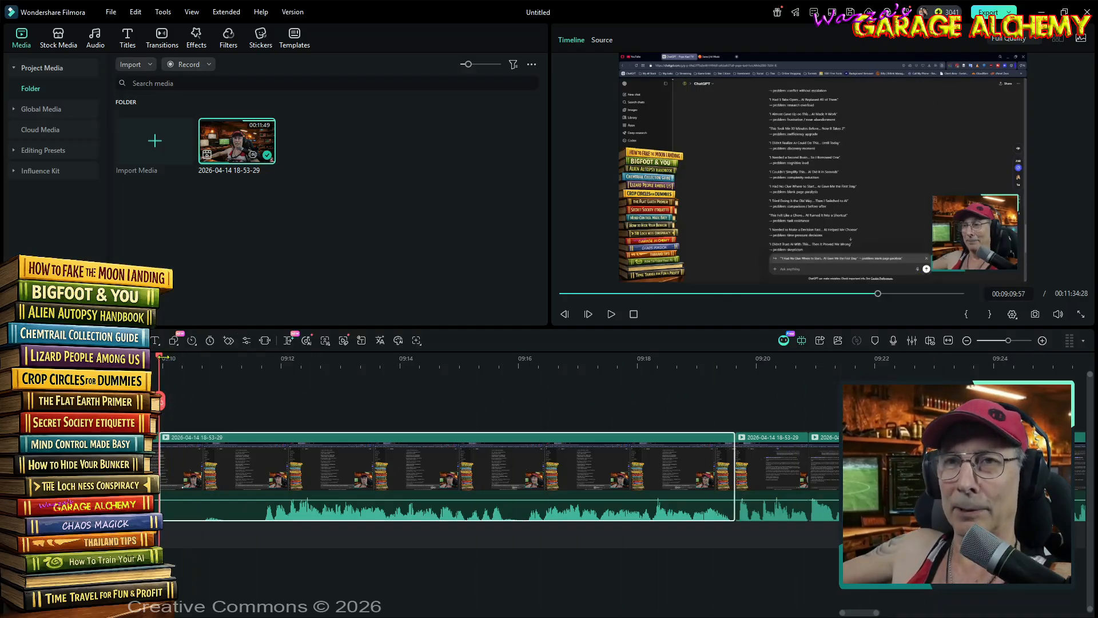
left_click(262, 371)
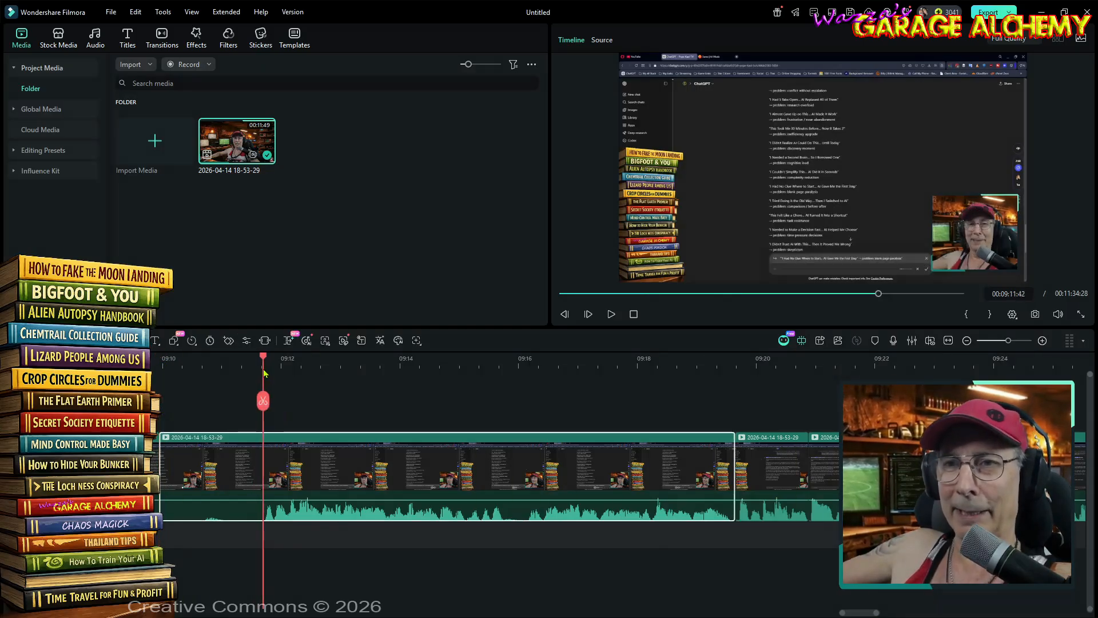
left_click(262, 403)
left_click(240, 446)
key("Delete")
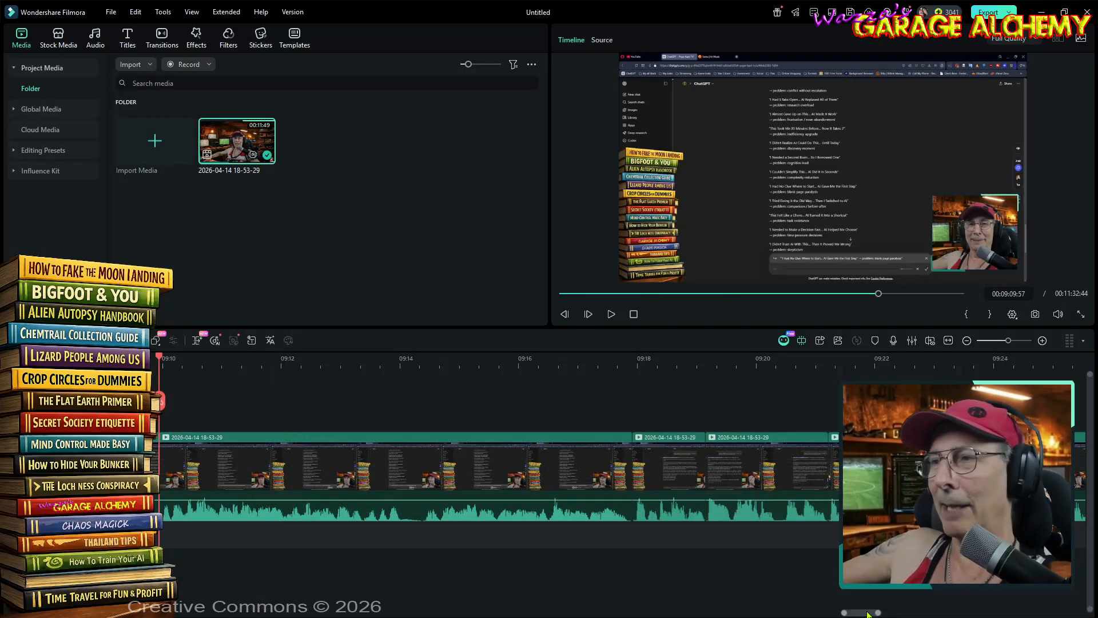
- Cut out the short silence ending at 00:09:08:52 and play back the edited section to check the joins
left_click_drag(868, 613, 856, 617)
left_click_drag(564, 365, 593, 365)
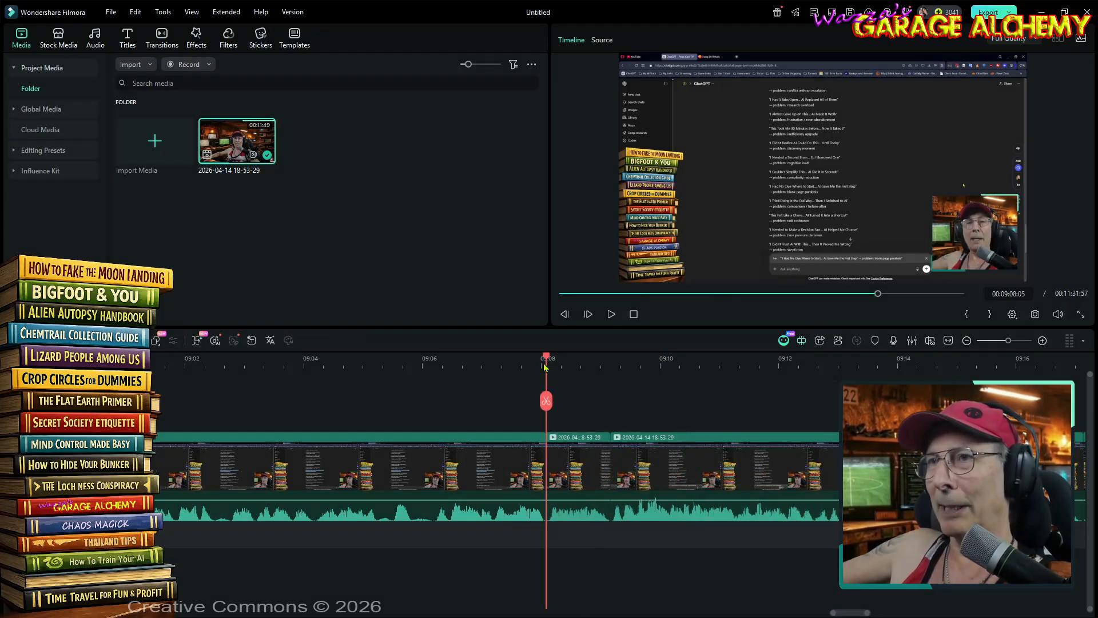
left_click_drag(546, 361, 521, 367)
key("space")
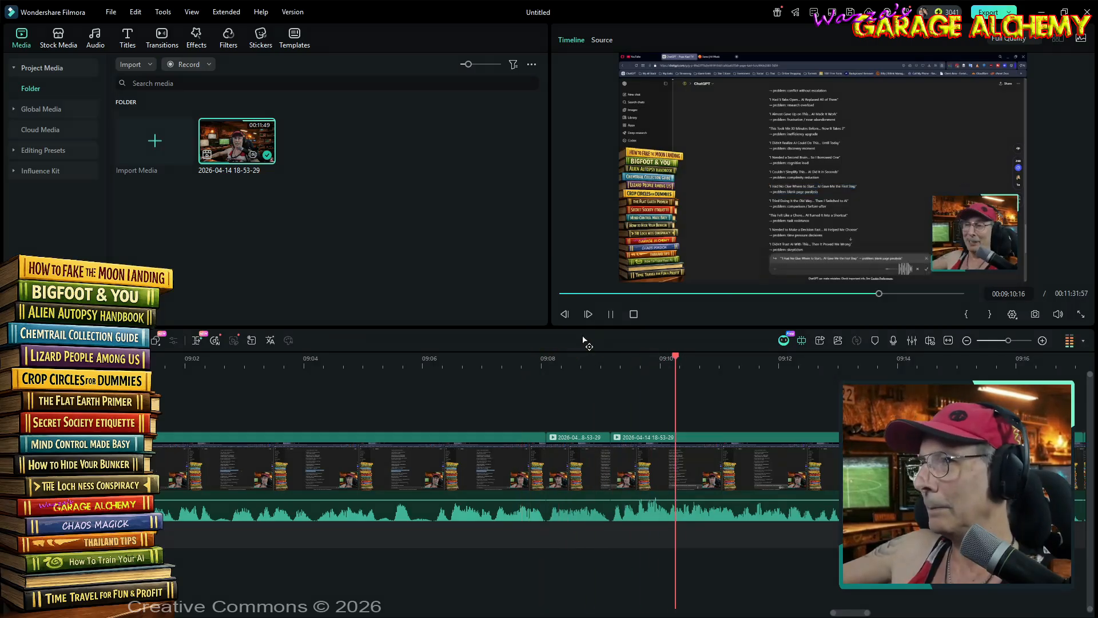
left_click(612, 314)
- Delete the silence between 00:08:55:11 and about 00:08:56:16 from the clip
left_click_drag(856, 610, 840, 609)
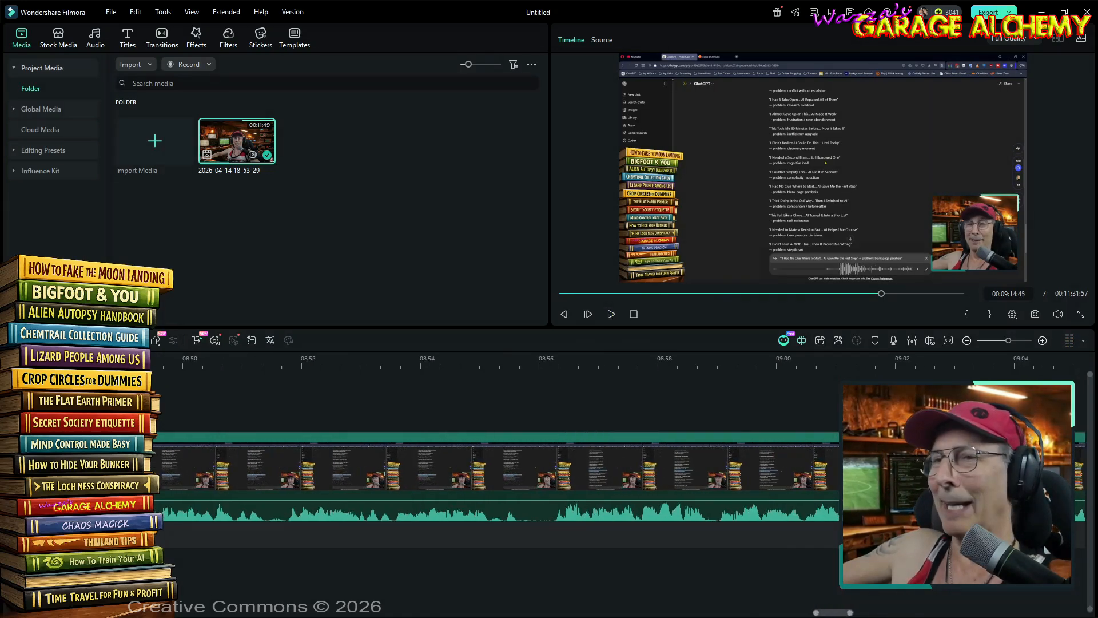
left_click(488, 362)
left_click(612, 314)
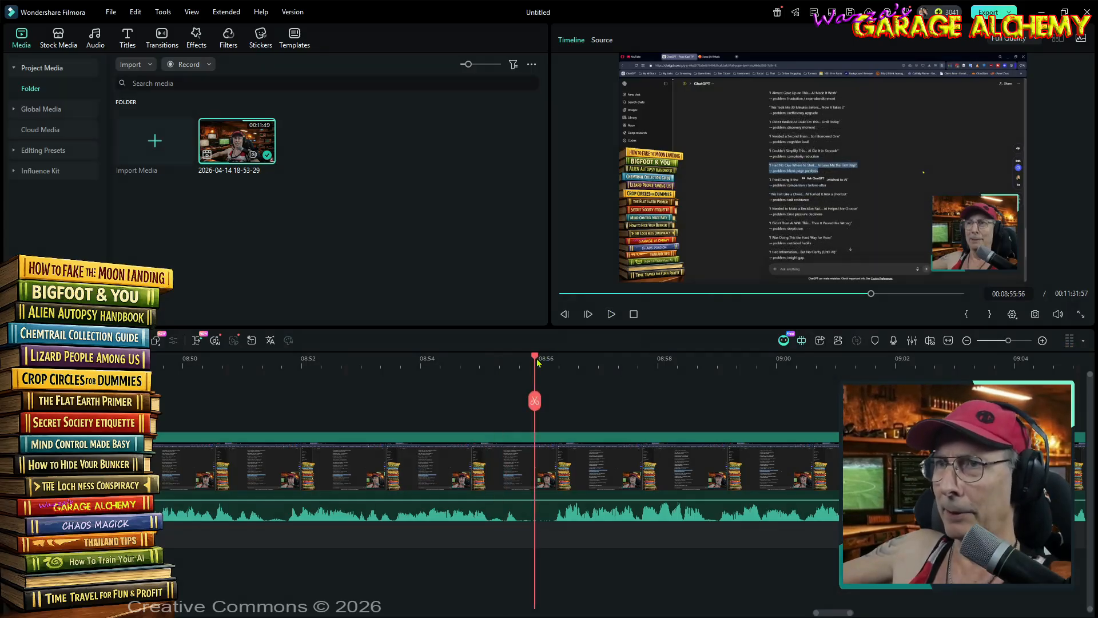
left_click_drag(537, 360, 490, 372)
key("ctrl+b")
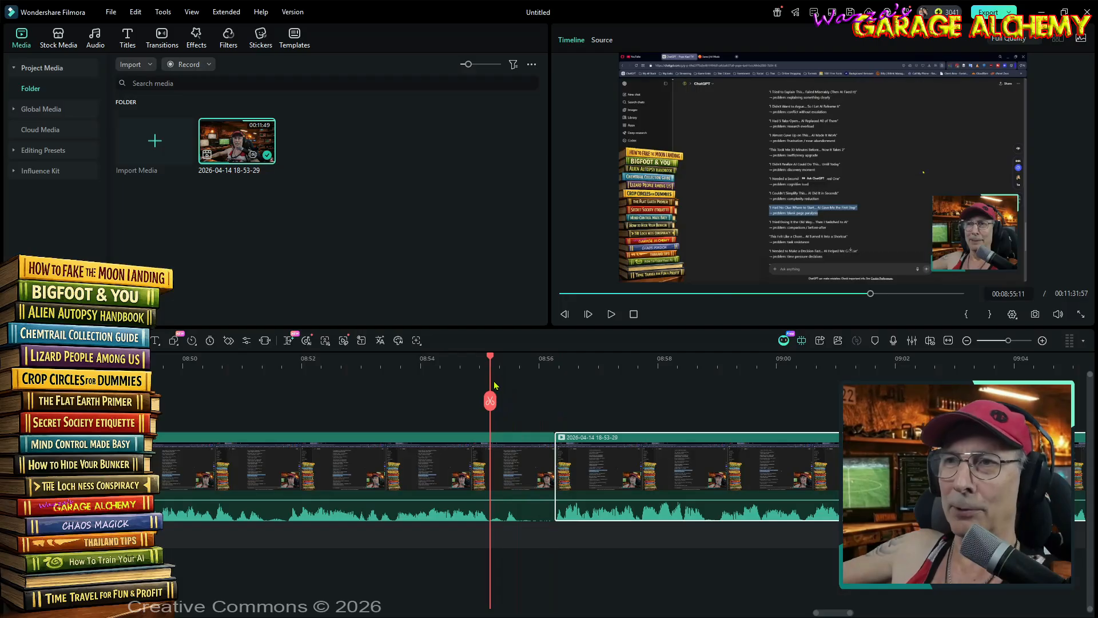
left_click(492, 401)
key("Delete")
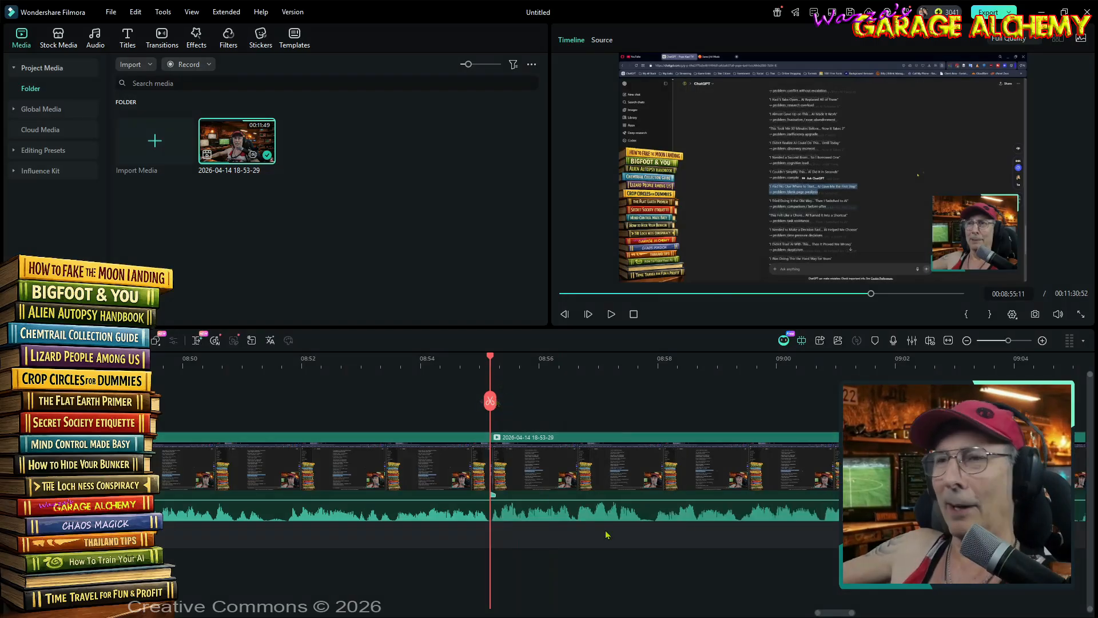
- Split the clip around the silence ending at 00:08:44:17 and delete the silent section
left_click_drag(829, 614, 810, 615)
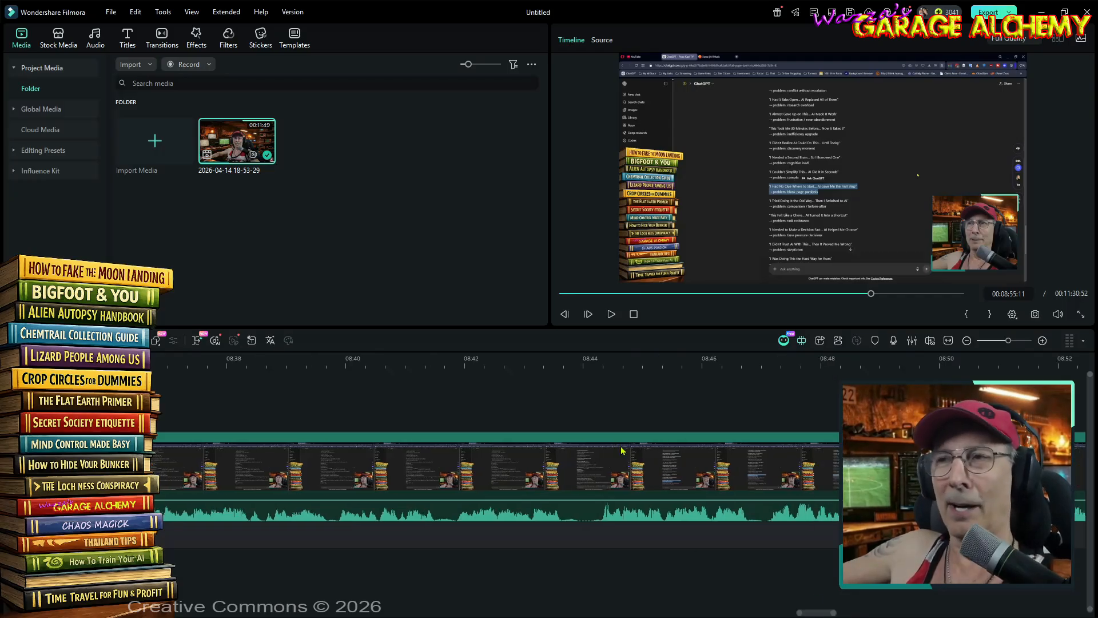
left_click(570, 360)
left_click_drag(570, 361, 600, 373)
left_click(561, 403)
left_click(600, 403)
left_click(589, 445)
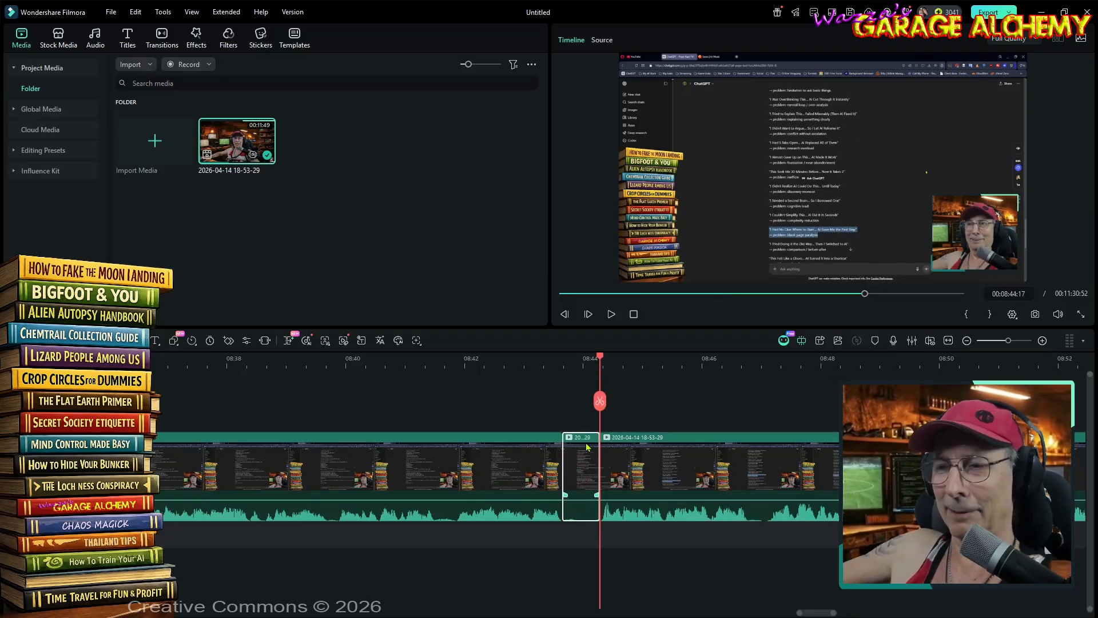
key("Delete")
- Cut the silence between 00:08:36:07 and 00:08:36:37 out of the clip
left_click_drag(564, 361, 128, 361)
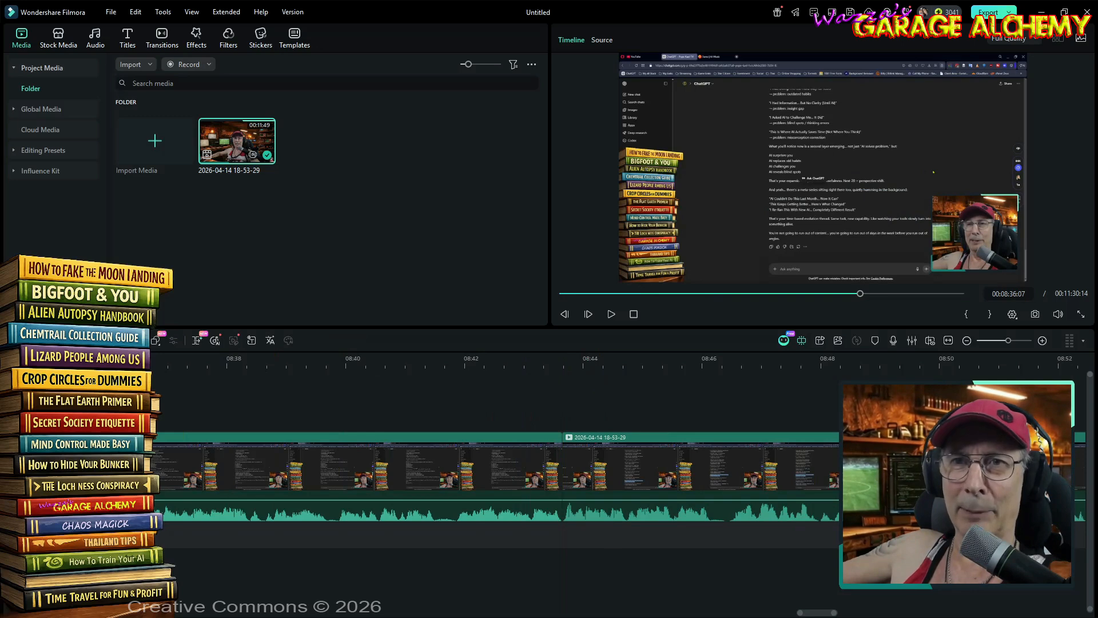
left_click(116, 403)
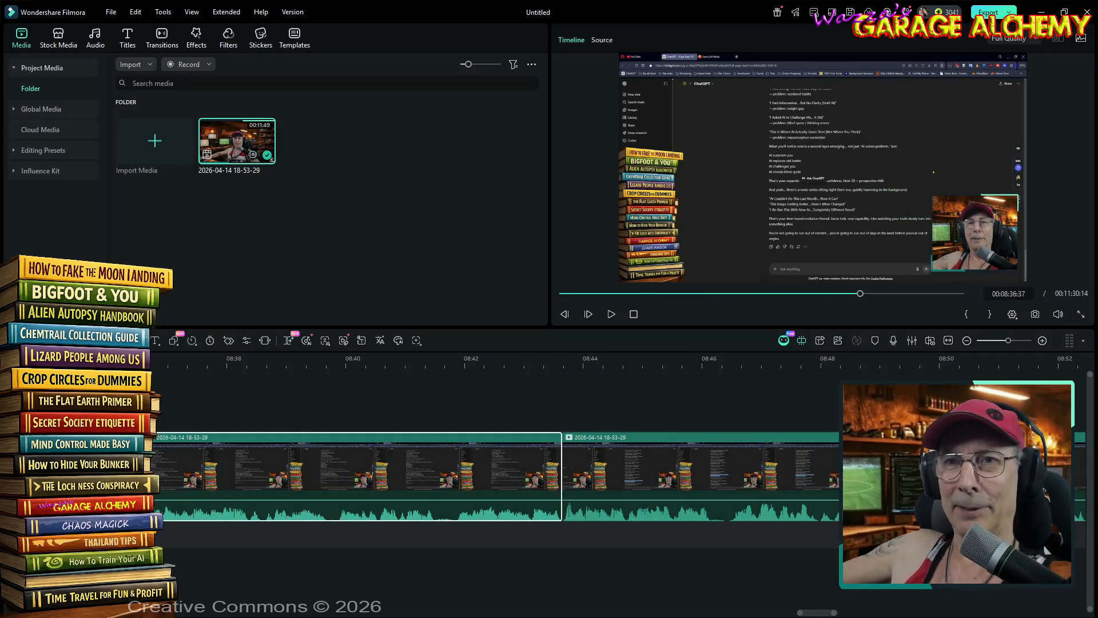
key("Delete")
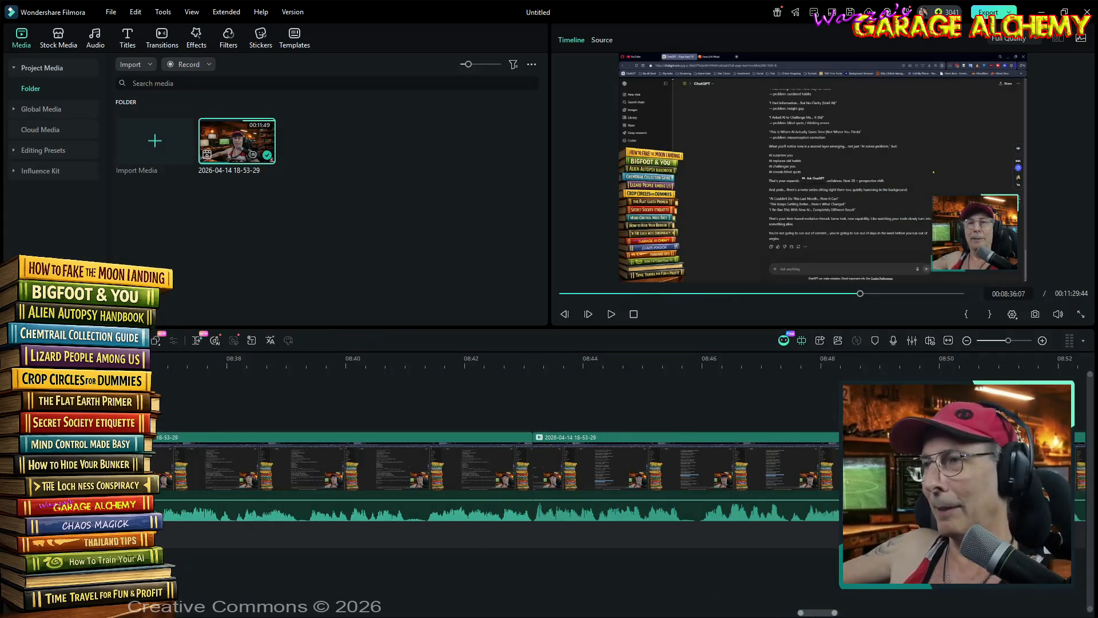
- Scan the waveform for silent gaps back to about 00:07:18 and play back the section up to about 00:07:20
scroll(494, 464, "left", 10)
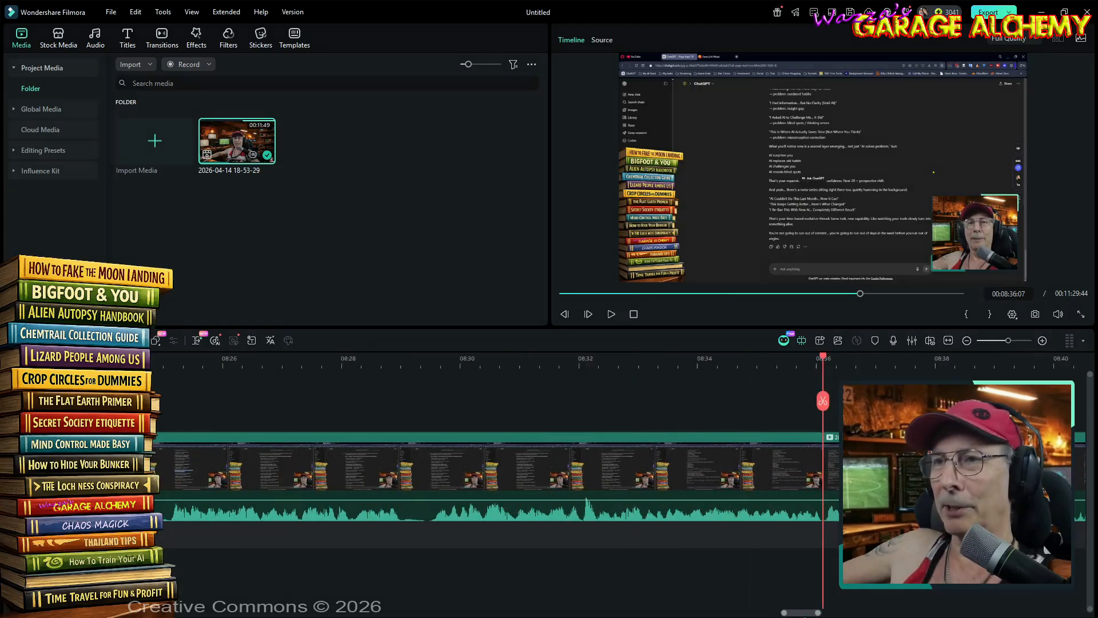
scroll(495, 463, "left", 1)
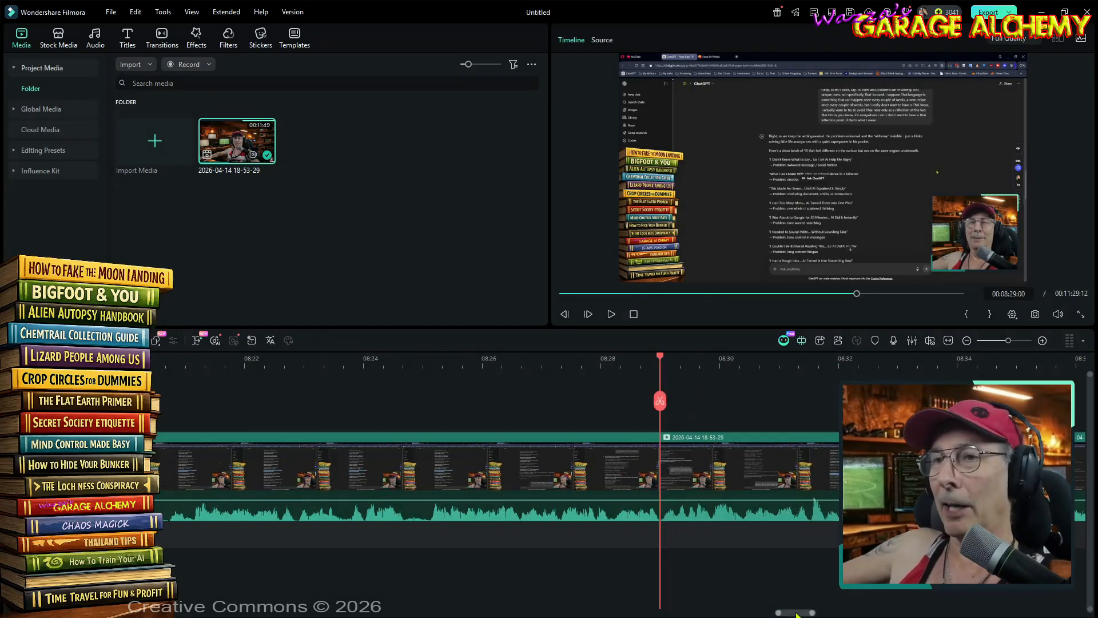
scroll(797, 613, "left", 8)
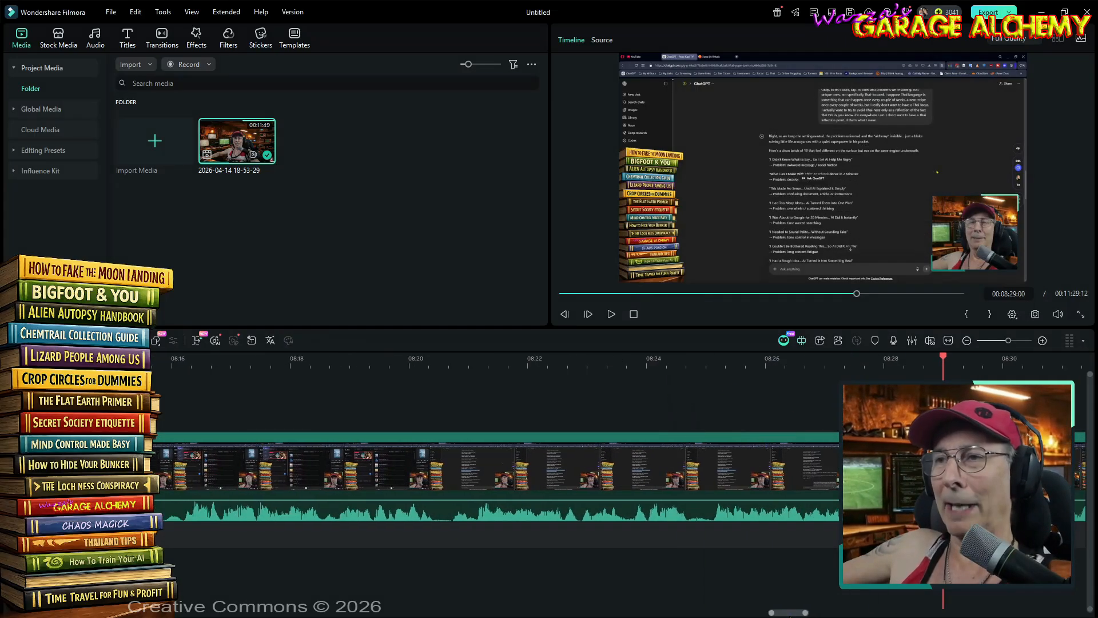
scroll(777, 612, "left", 10)
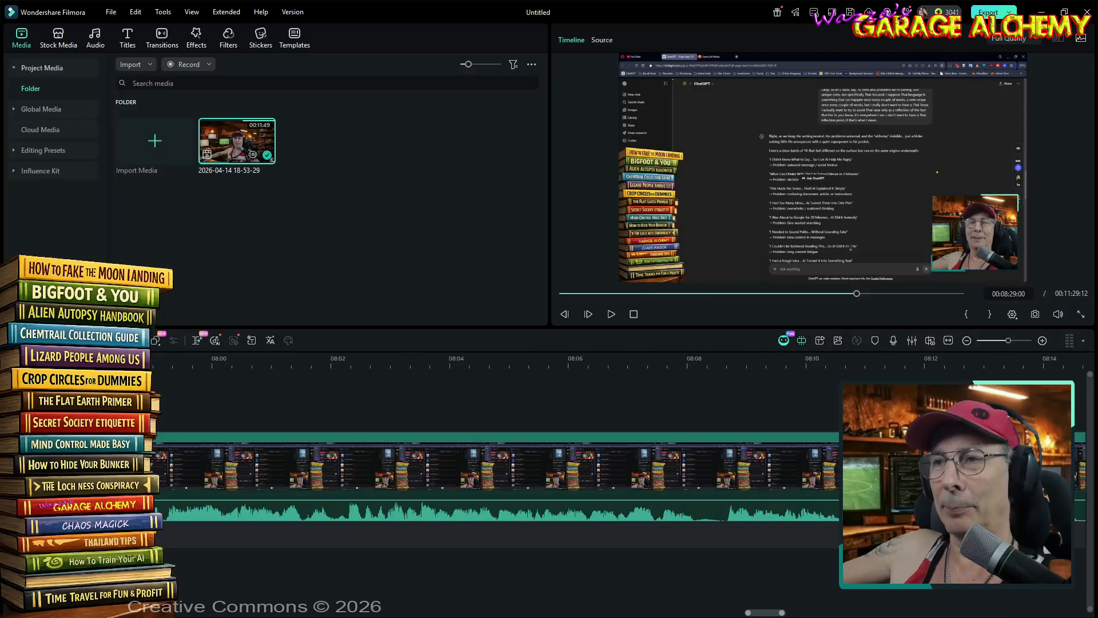
scroll(748, 612, "left", 6)
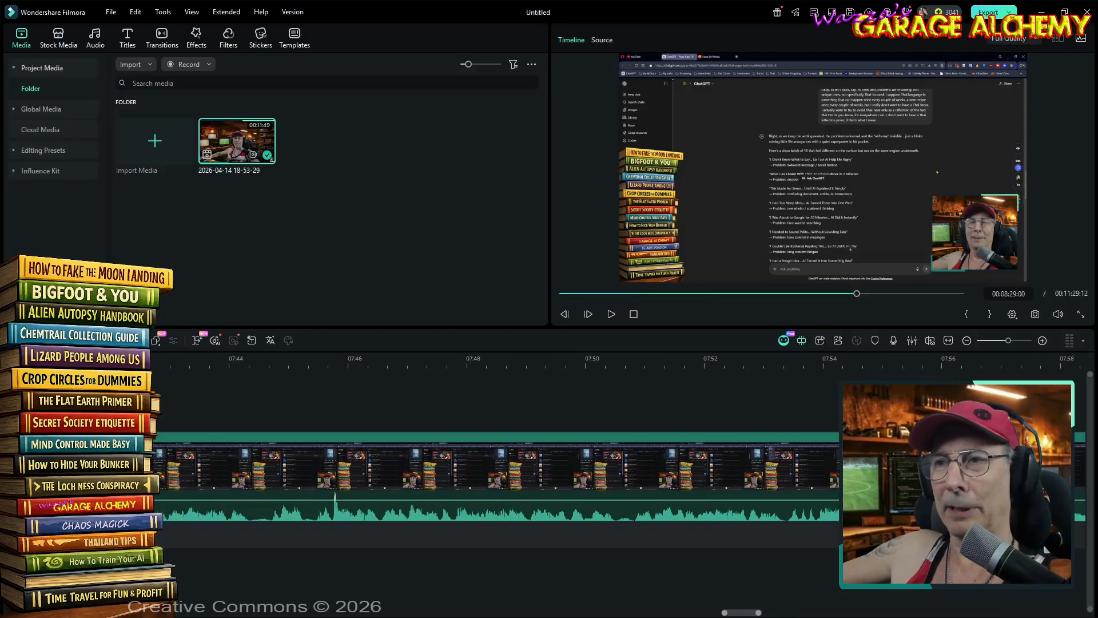
scroll(738, 613, "left", 9)
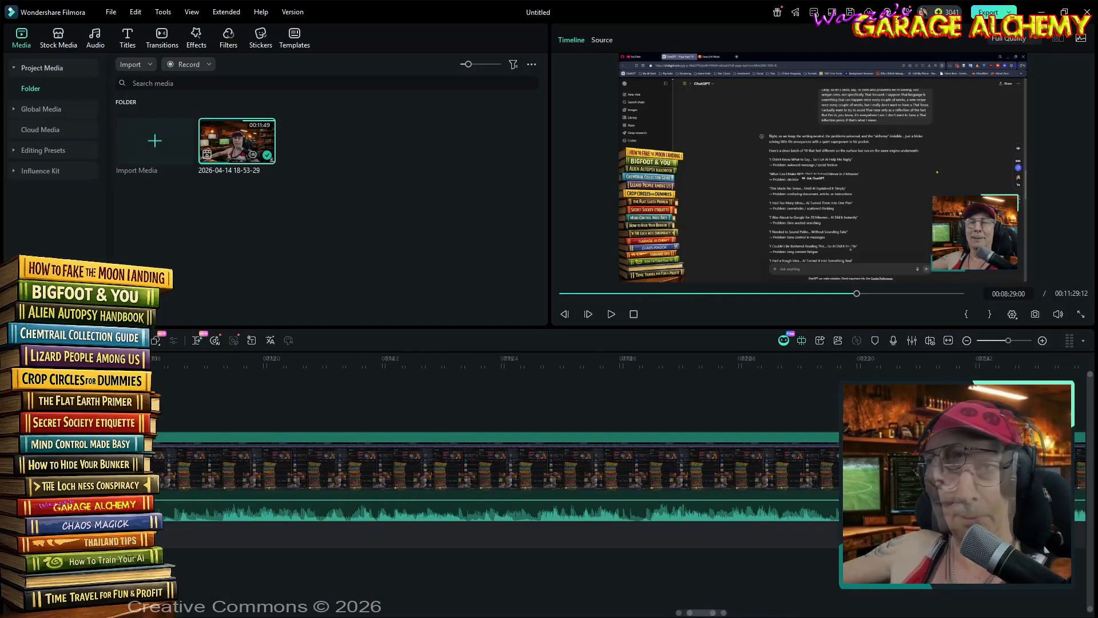
scroll(705, 613, "left", 1)
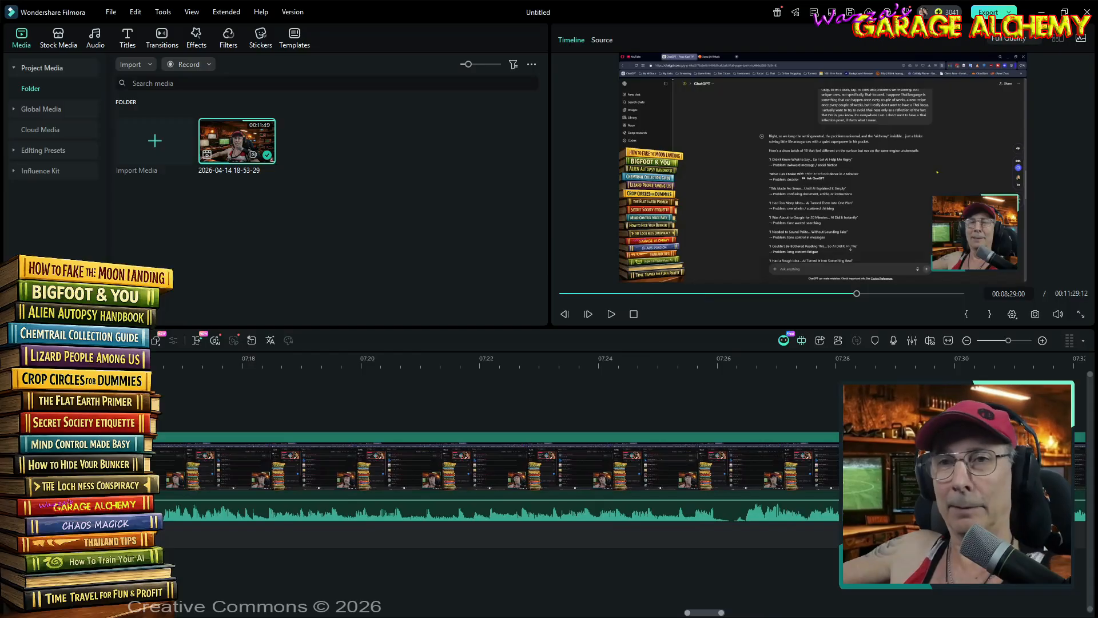
scroll(704, 612, "left", 1)
scroll(704, 613, "right", 2)
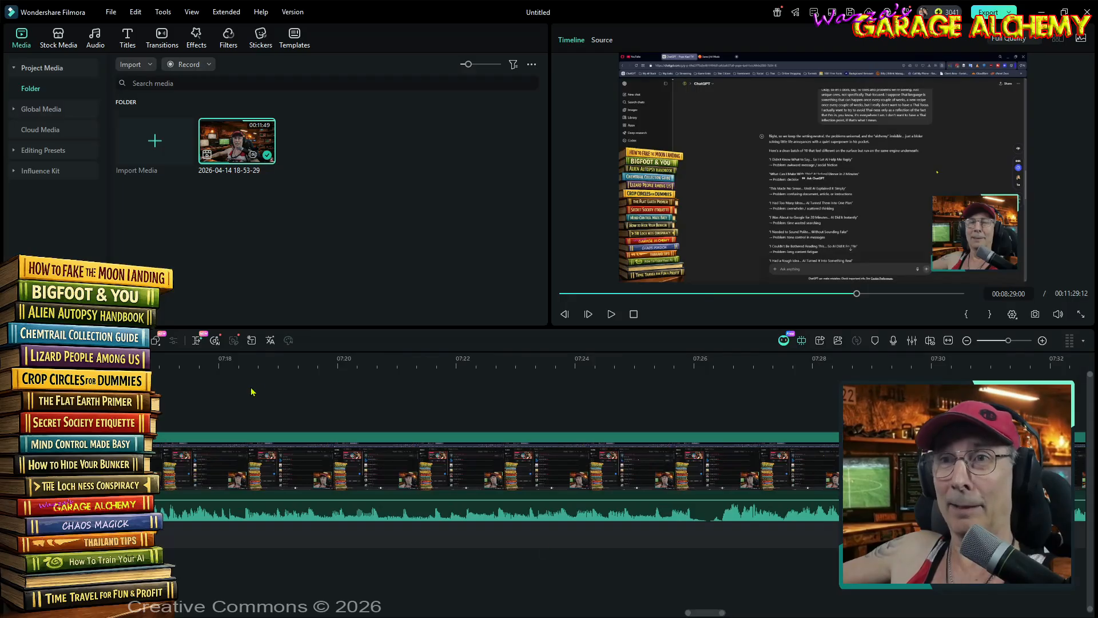
left_click(278, 358)
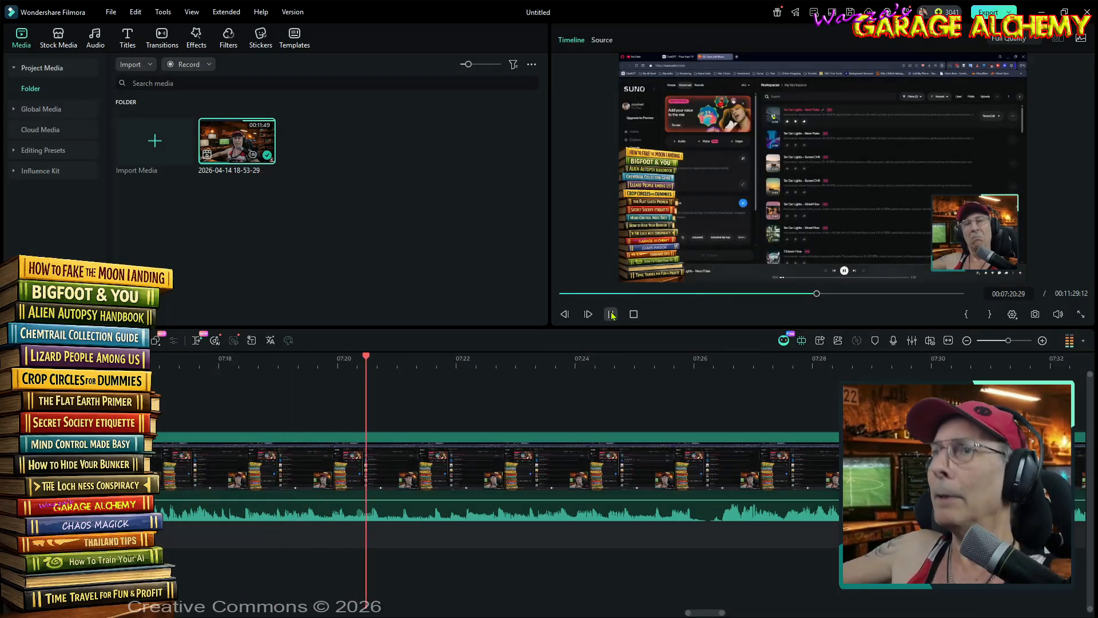
left_click(612, 315)
- Cut out the short silences at 00:07:09:36 and 00:06:54:49
left_click_drag(711, 612, 692, 613)
left_click(565, 359)
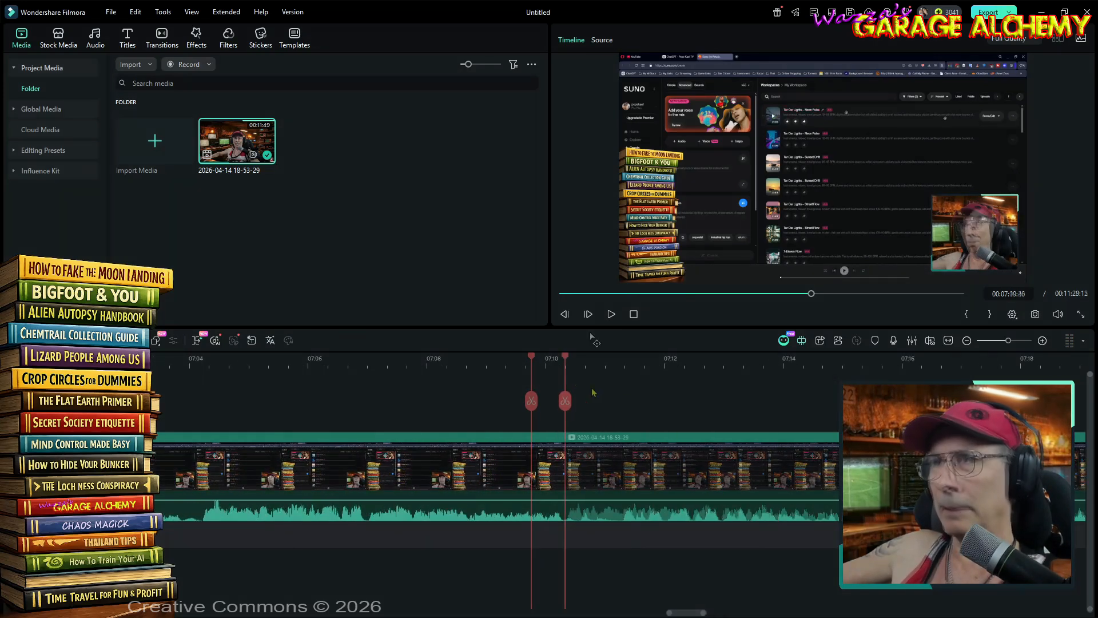
left_click_drag(688, 614, 668, 613)
left_click(440, 358)
left_click_drag(668, 614, 652, 614)
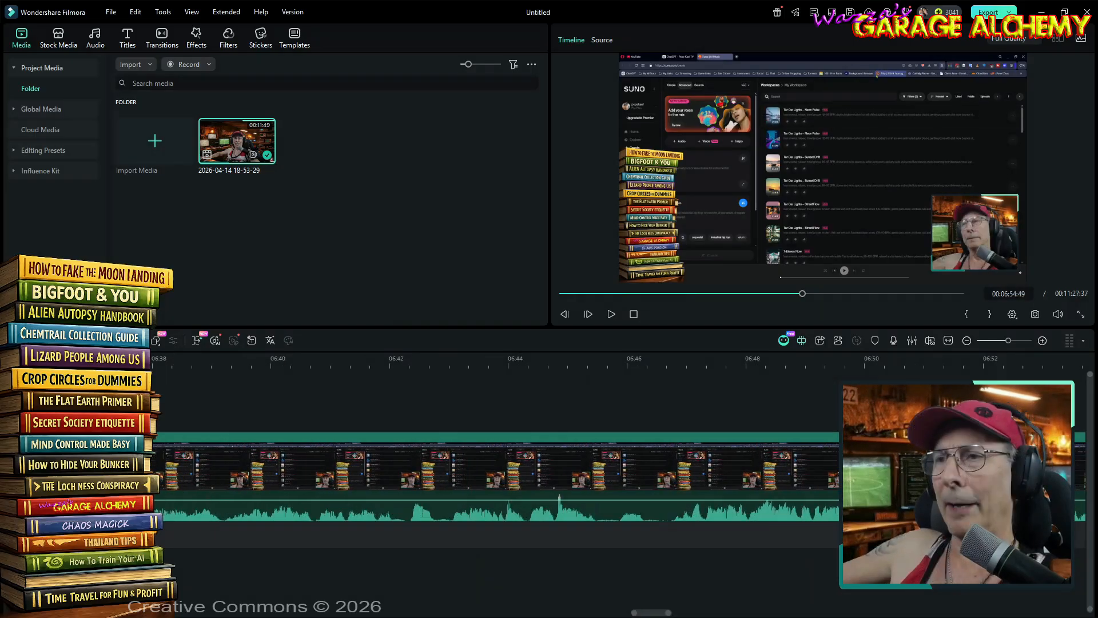
- Play back the clip from 00:06:44:52 to about 00:06:47:54 to check the audio
left_click(560, 366)
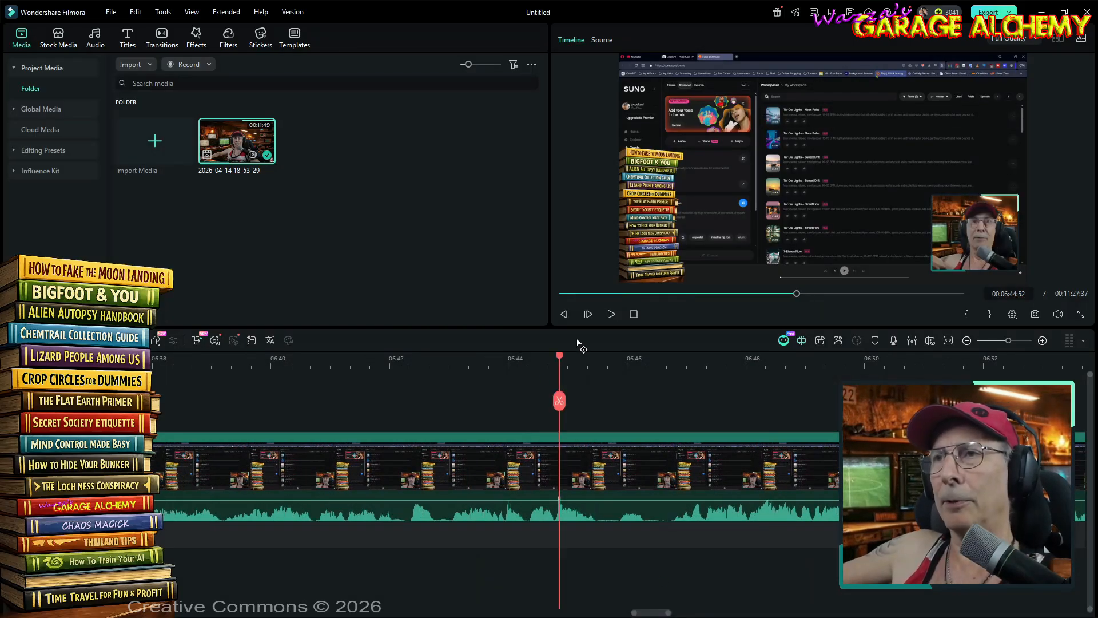
left_click(611, 314)
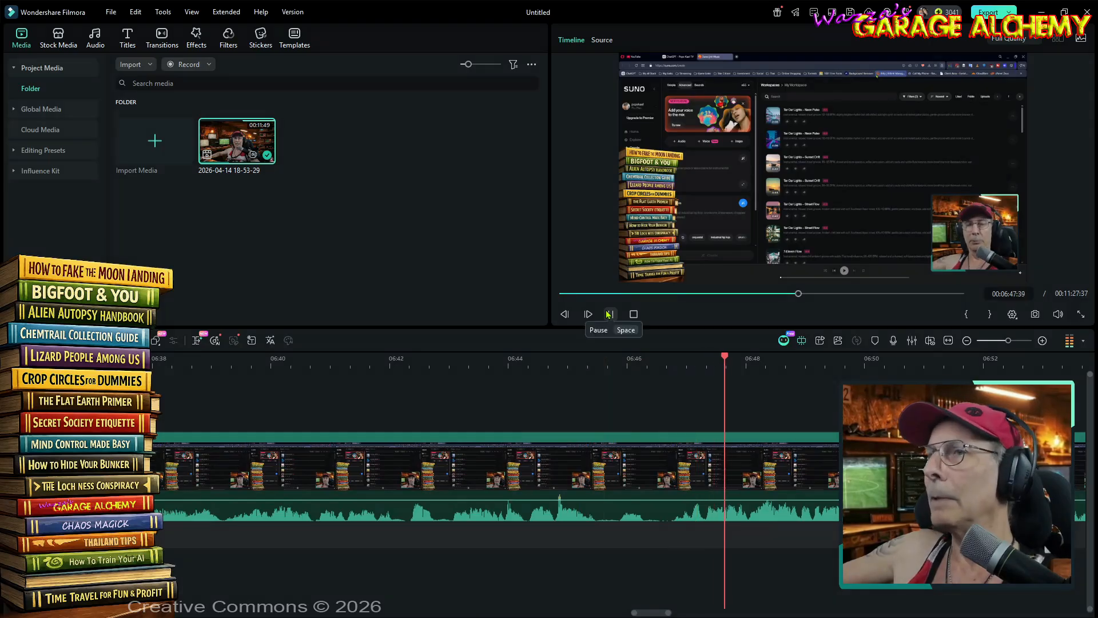
left_click(610, 314)
- Cut out the silence at about 00:06:27:50 and play back the join from 00:06:25:06
left_click_drag(658, 616, 654, 616)
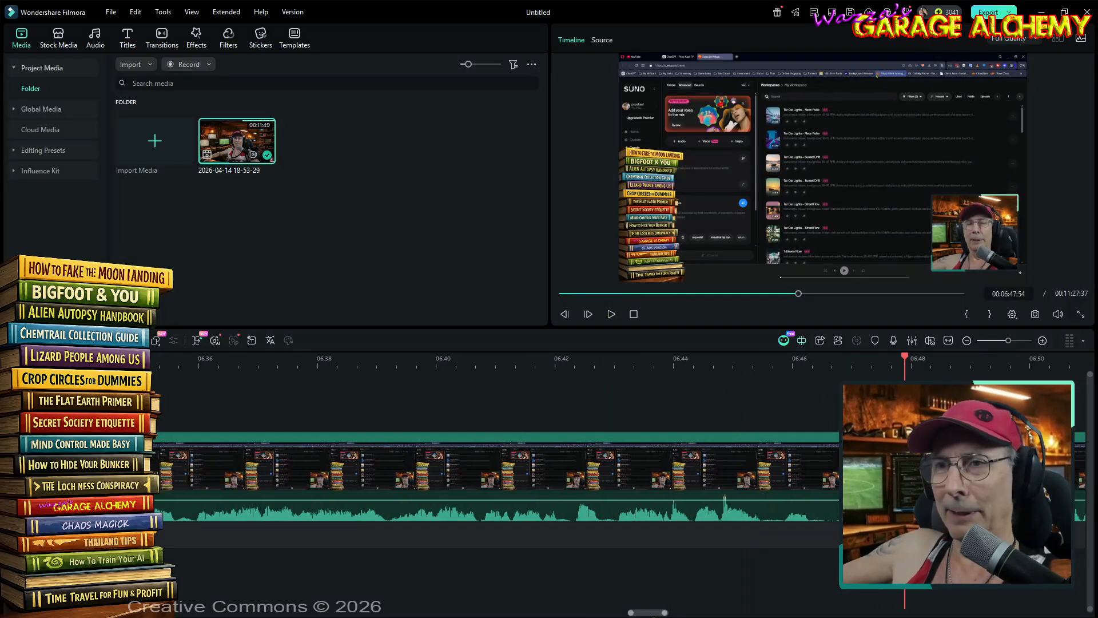
left_click_drag(703, 365, 541, 373)
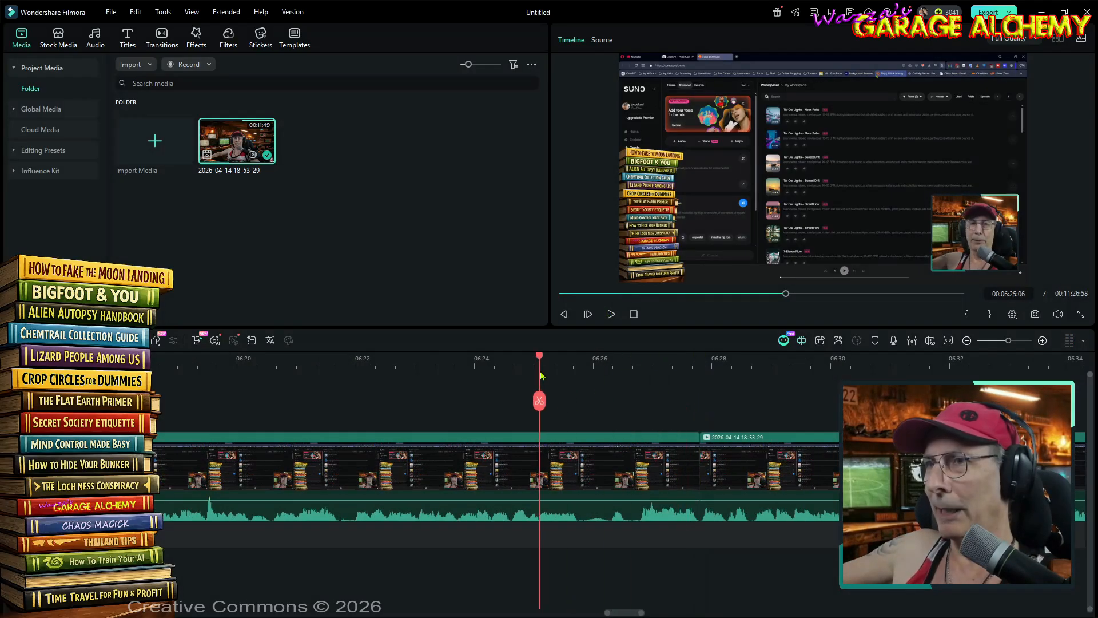
left_click(609, 317)
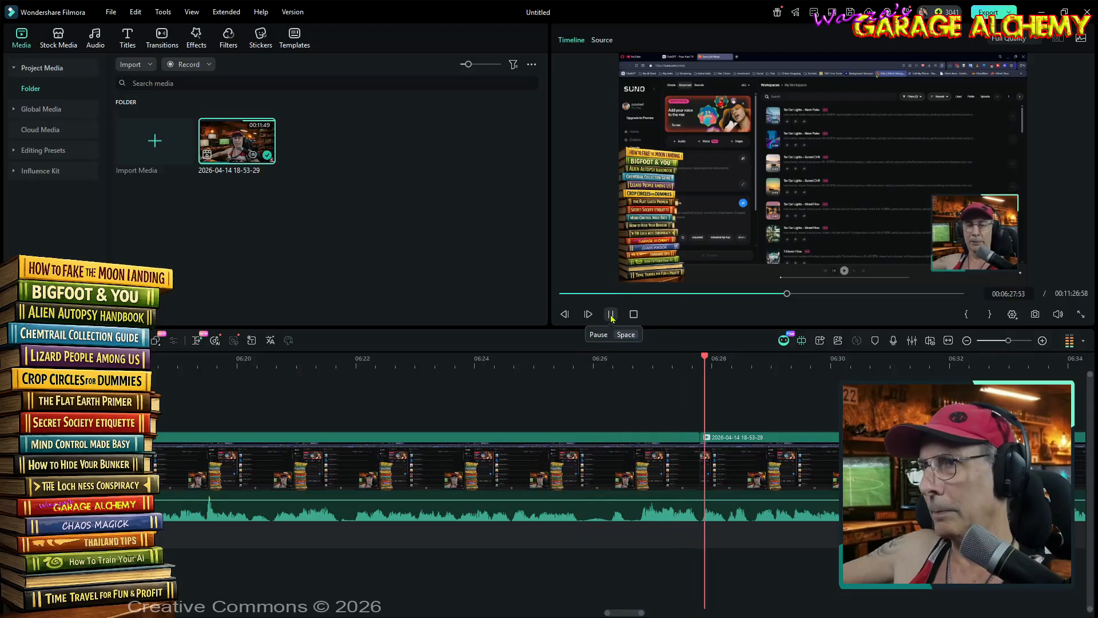
- Delete the short silent section between about 00:06:25:46 and 00:06:26:17 and play back the join
left_click(600, 454)
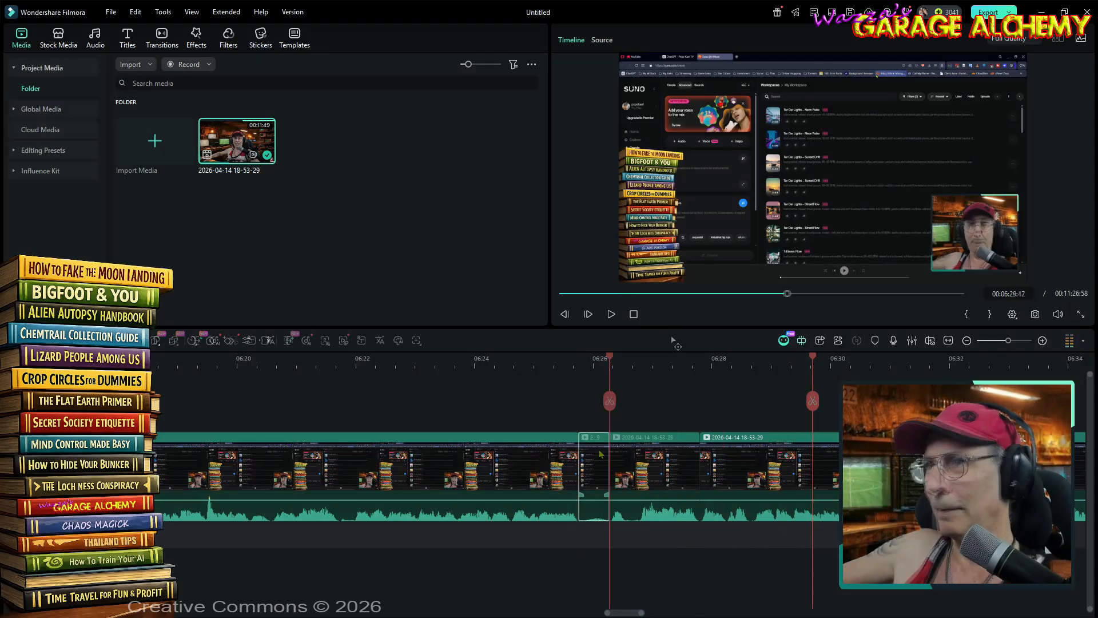
key("Delete")
left_click(557, 358)
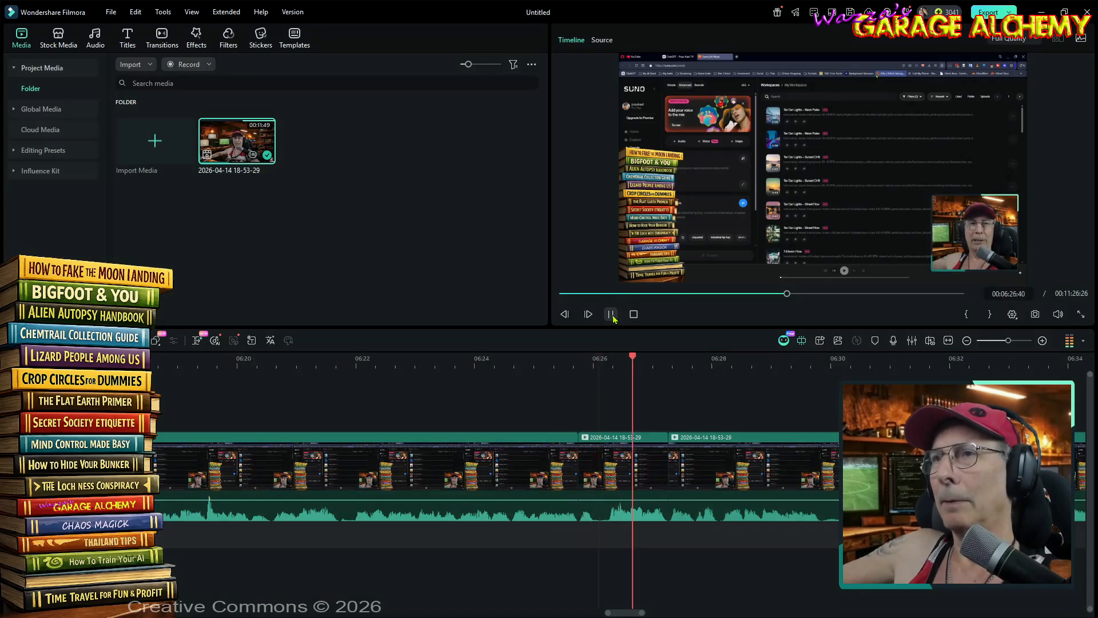
left_click(614, 318)
- Split the clip at 00:05:58:28 and 00:05:59:41 and delete the silent section in between
scroll(629, 469, "left", 5)
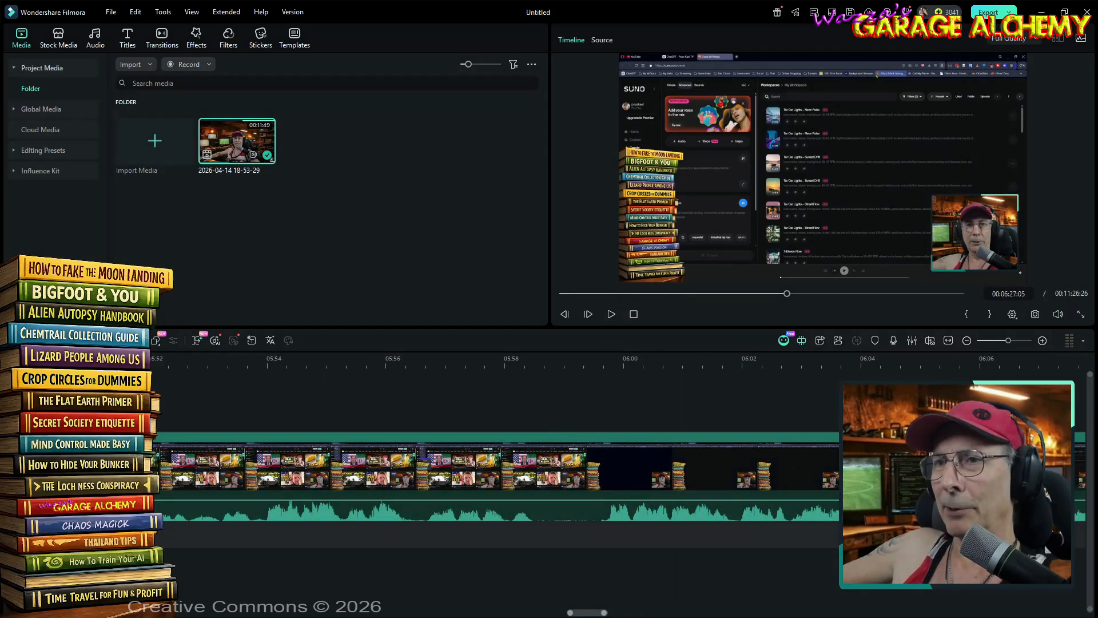
left_click(532, 358)
left_click(532, 401)
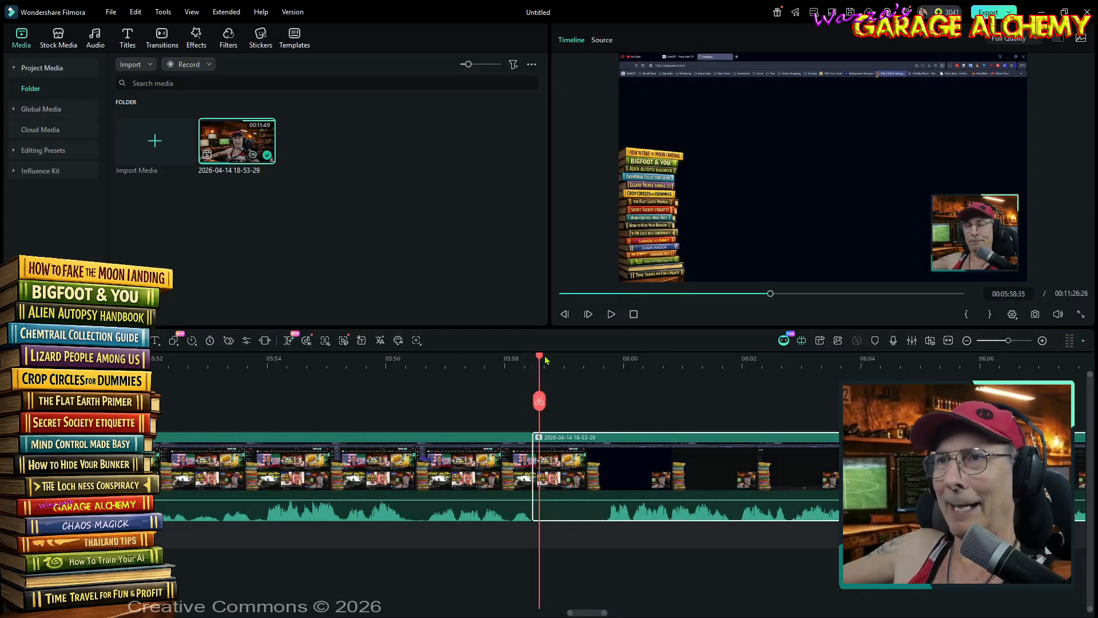
left_click_drag(532, 358, 606, 364)
left_click(604, 401)
left_click(575, 464)
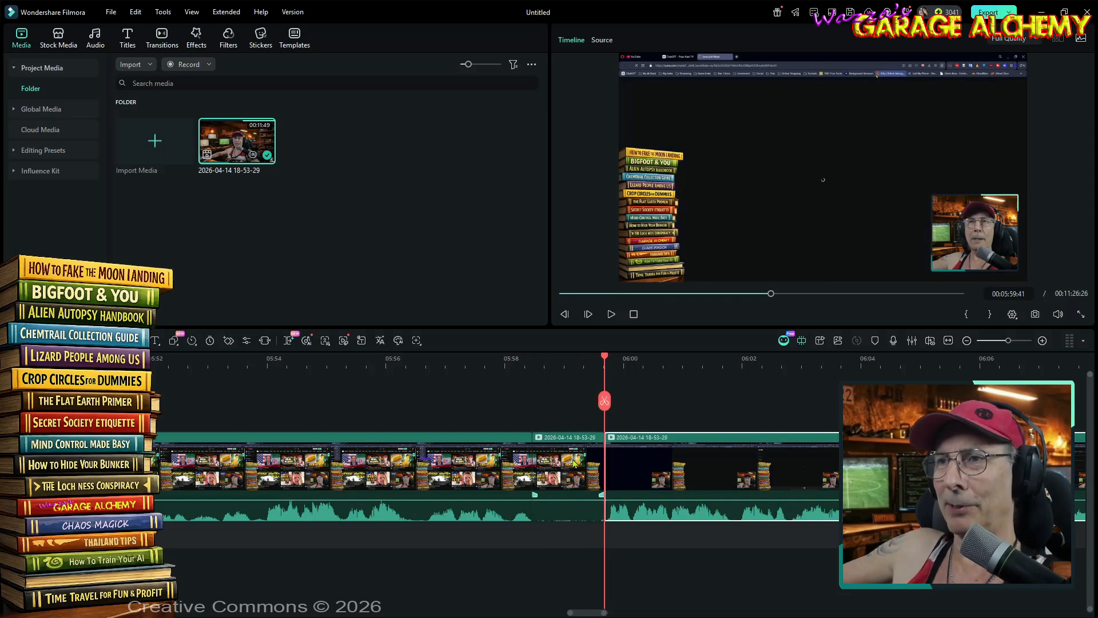
key("Delete")
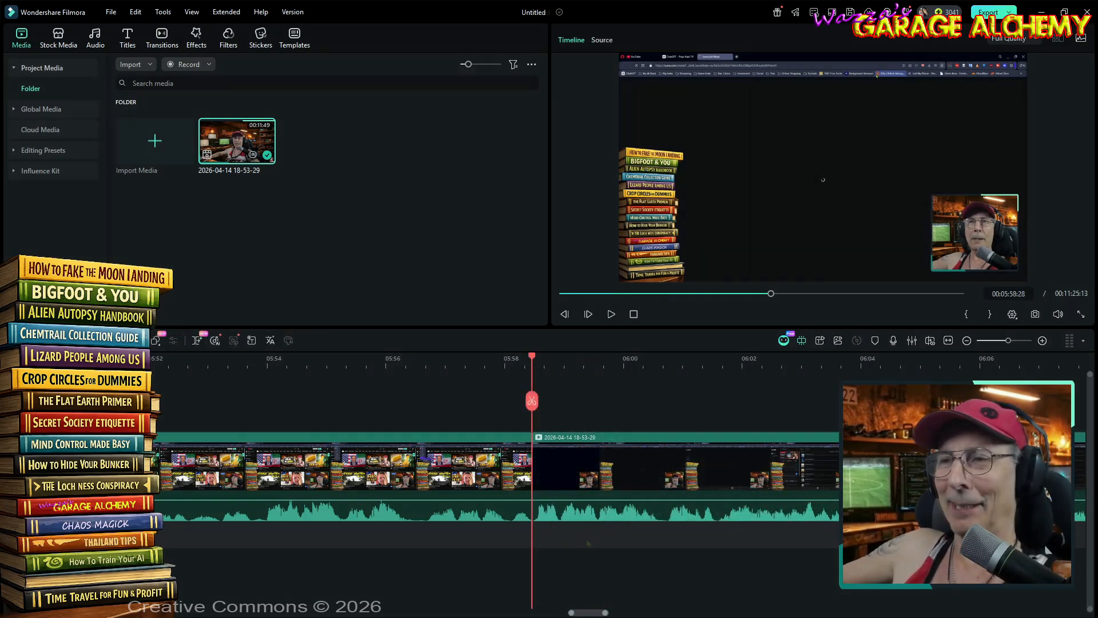
- Play back the clip from 00:05:40:59 to about 00:05:45:44 to check its quiet passages
mouse_move(593, 615)
left_mouse_down()
mouse_move(561, 616)
mouse_move(572, 616)
left_mouse_up()
left_click(362, 361)
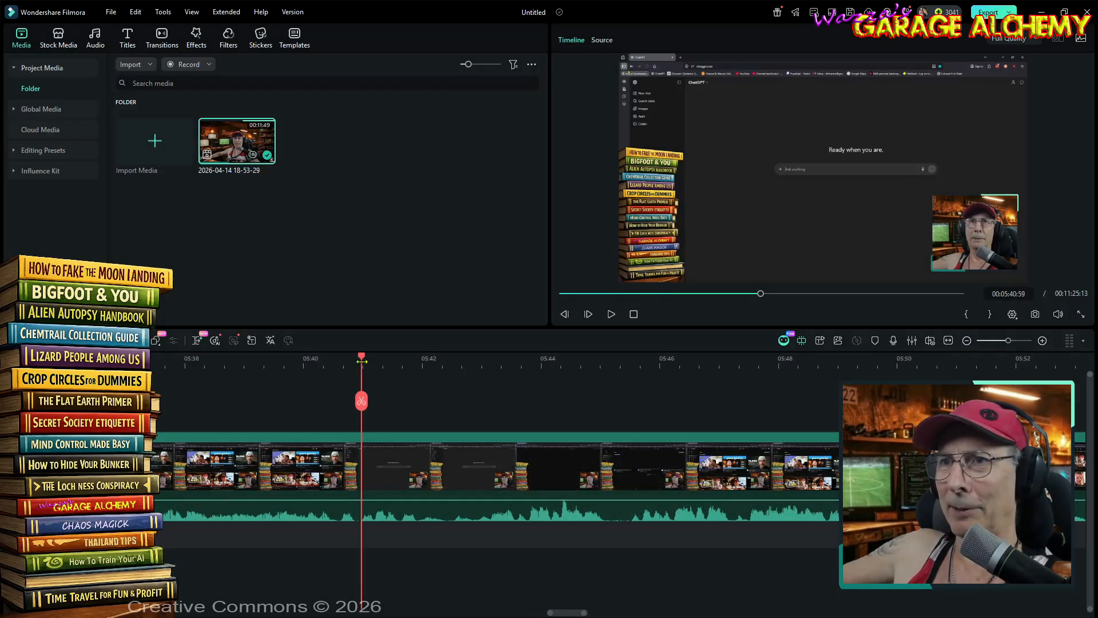
left_click(613, 315)
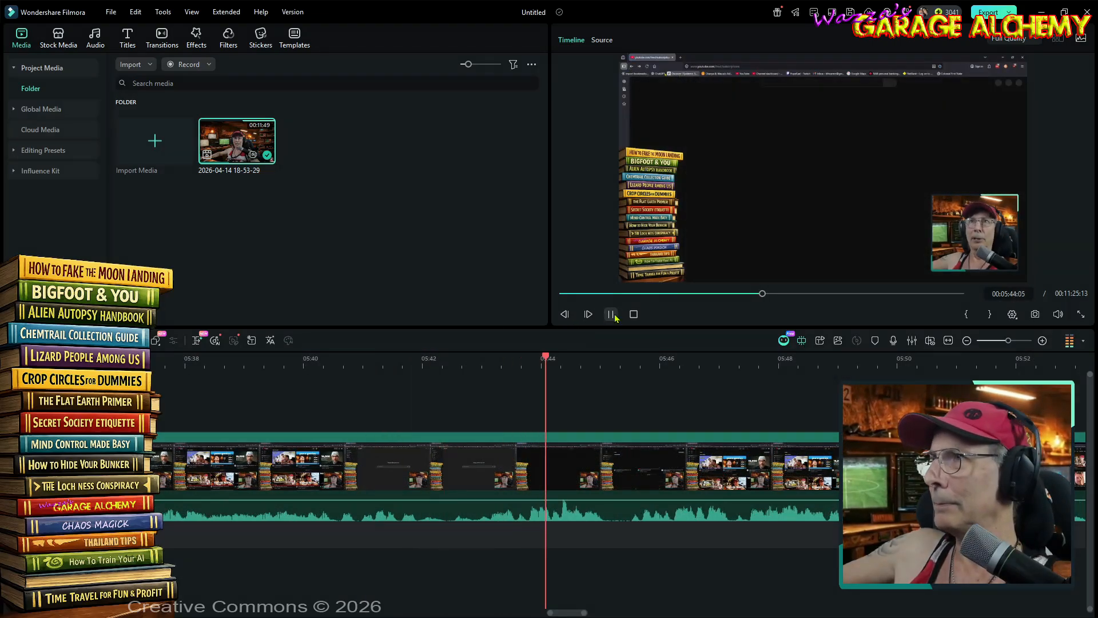
left_click(614, 316)
left_click(611, 315)
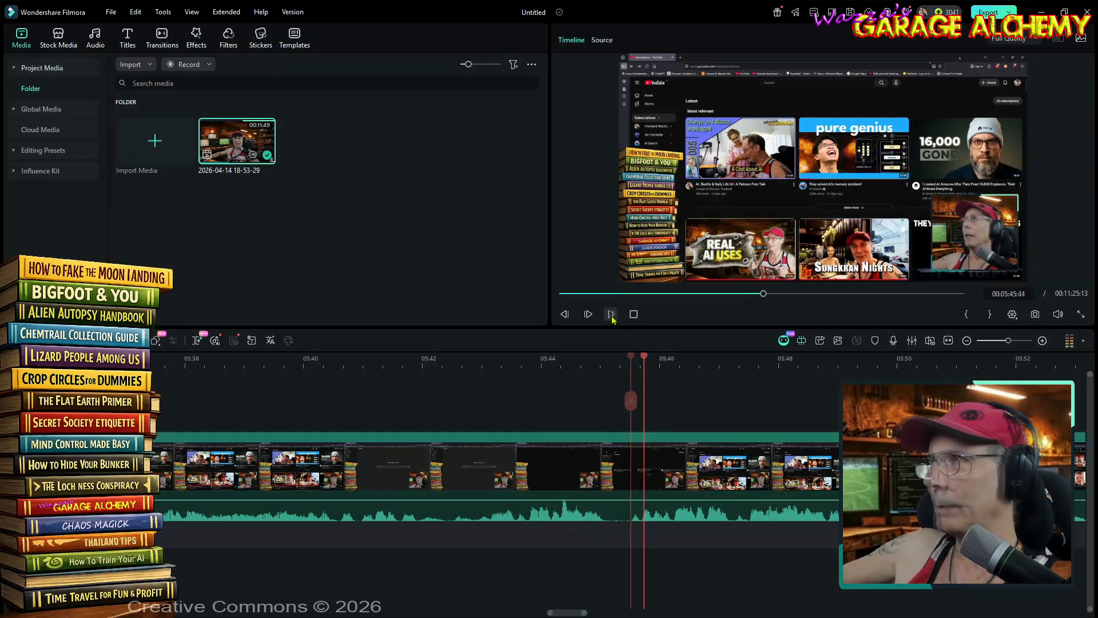
left_click(610, 370)
- Preview the clip from 00:05:12:37, split it at 00:05:13:57 and 00:05:13:10, and delete the quiet section in between
left_click_drag(571, 615, 525, 615)
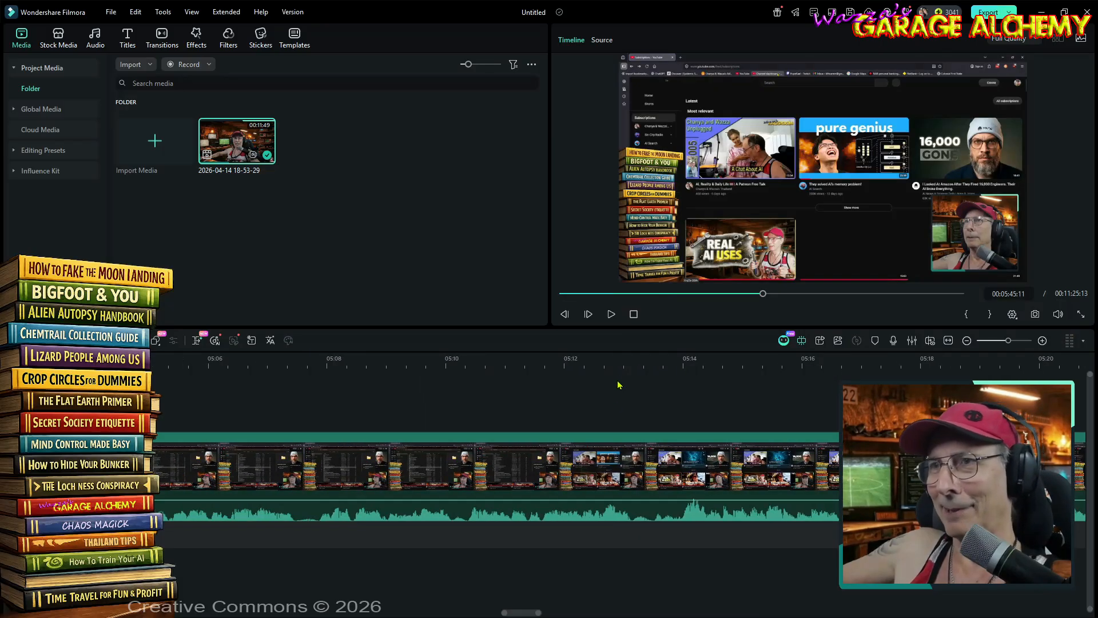
left_click(601, 360)
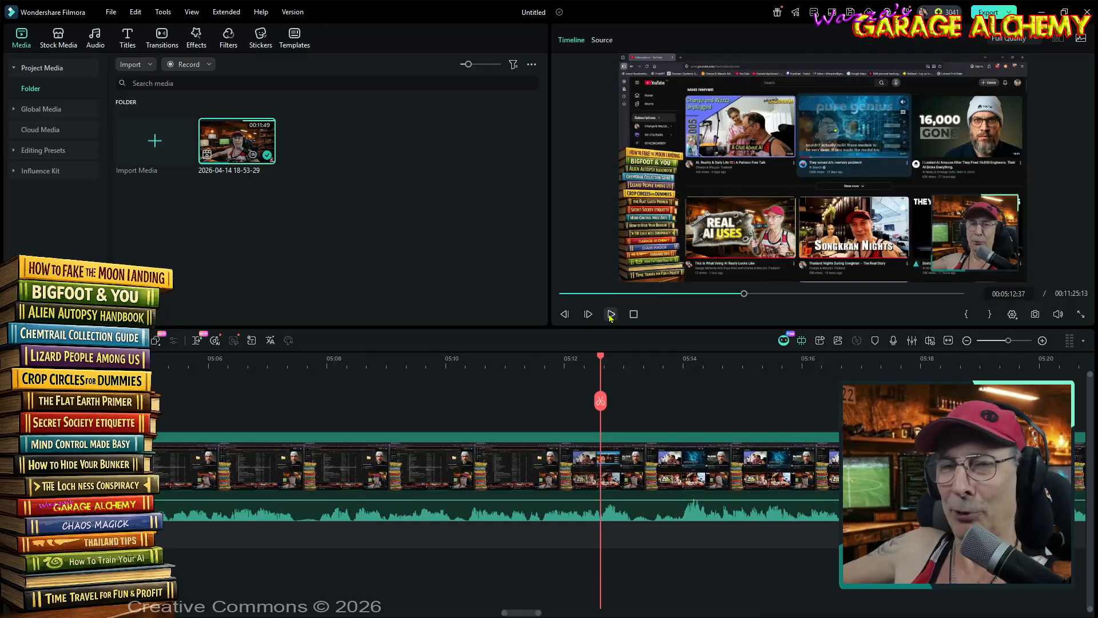
left_click(610, 316)
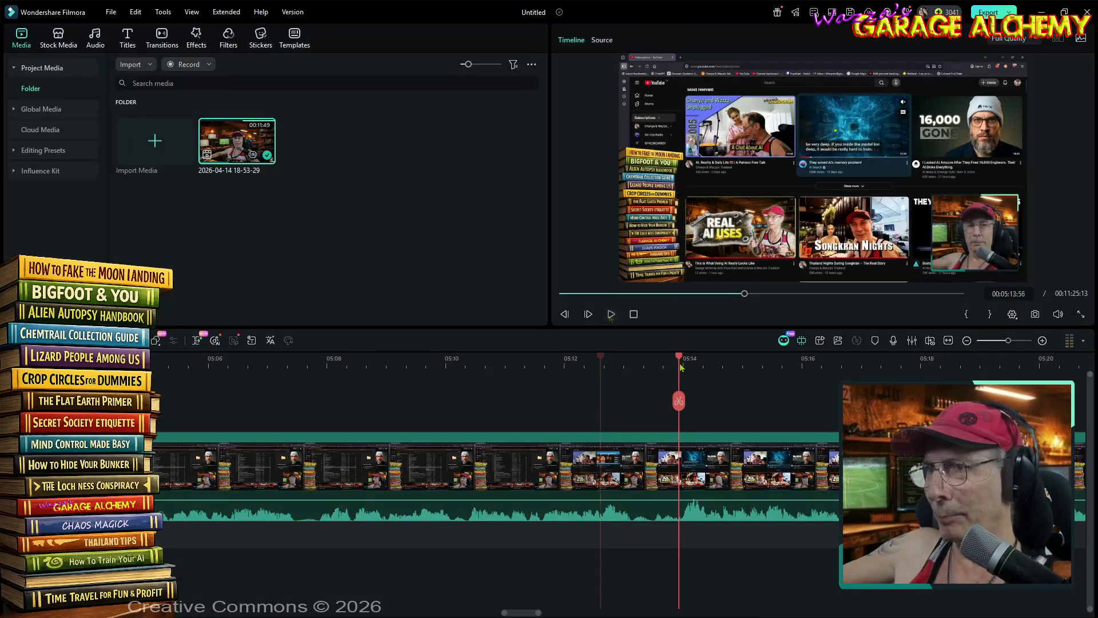
left_click(680, 364)
left_click(681, 401)
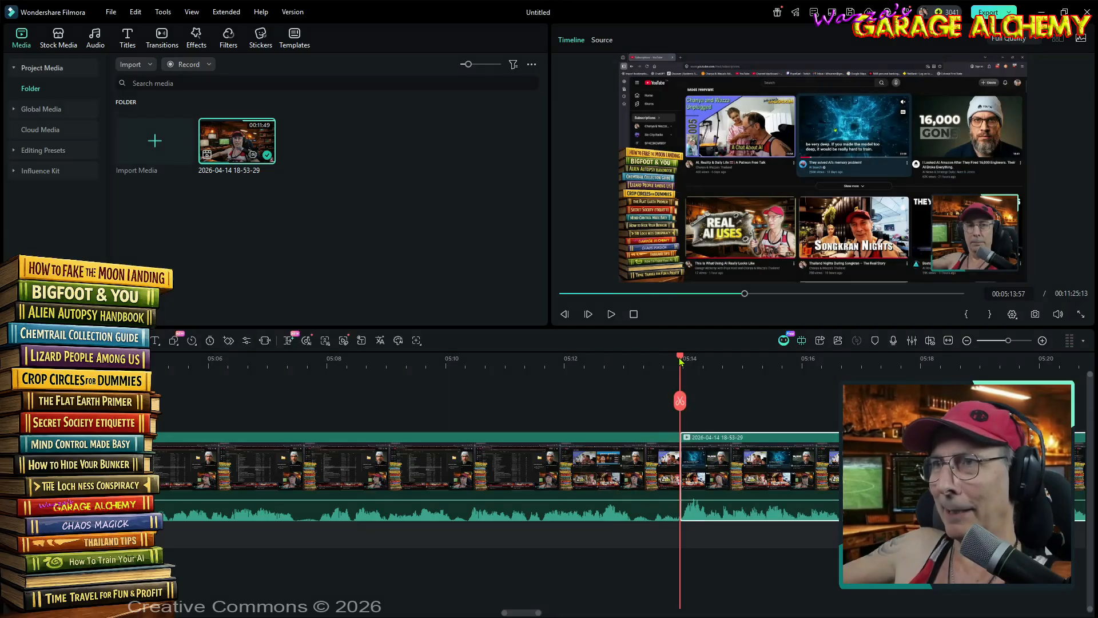
left_click_drag(680, 362, 634, 378)
left_click(632, 401)
key("Delete")
- Play back the earlier footage, then split off and delete the quiet section of about one second starting at 00:04:27:38
left_click_drag(528, 613, 509, 616)
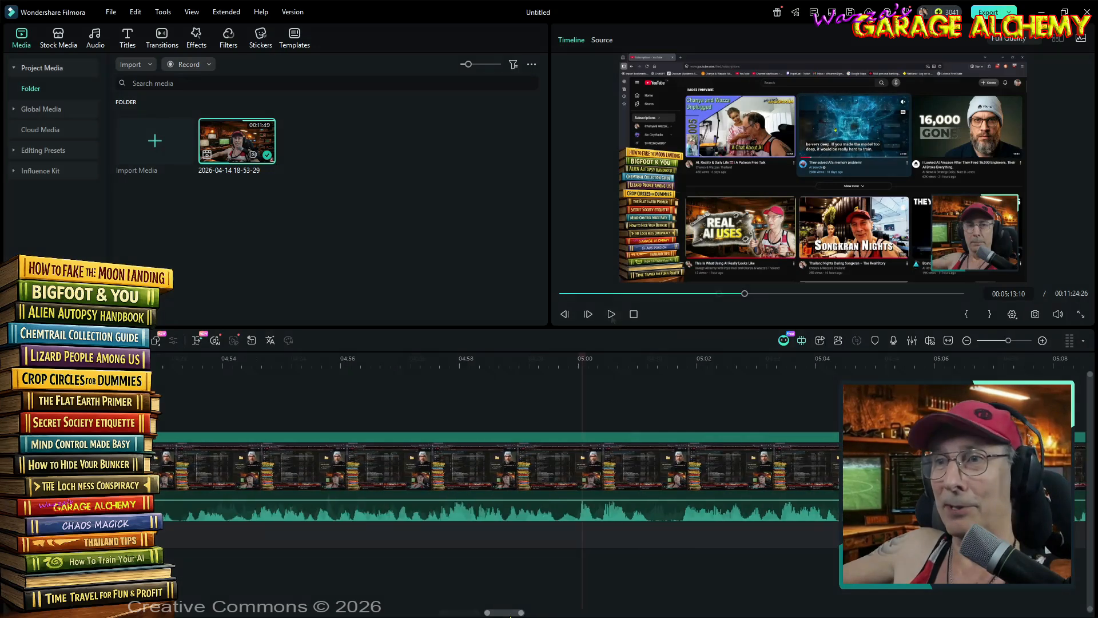
left_click(611, 316)
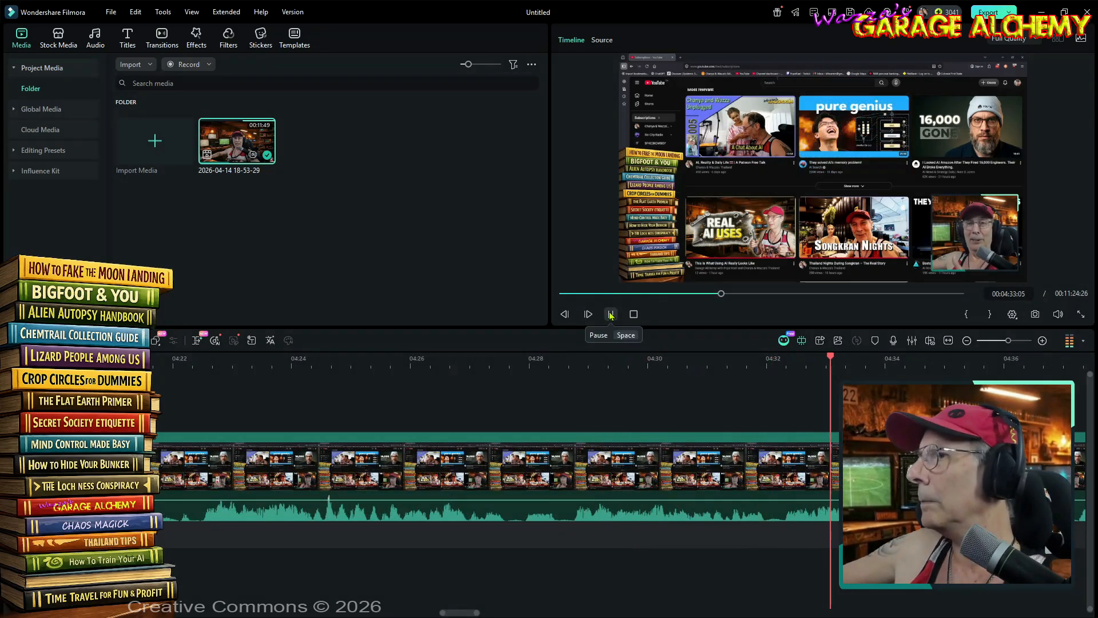
left_click(573, 401)
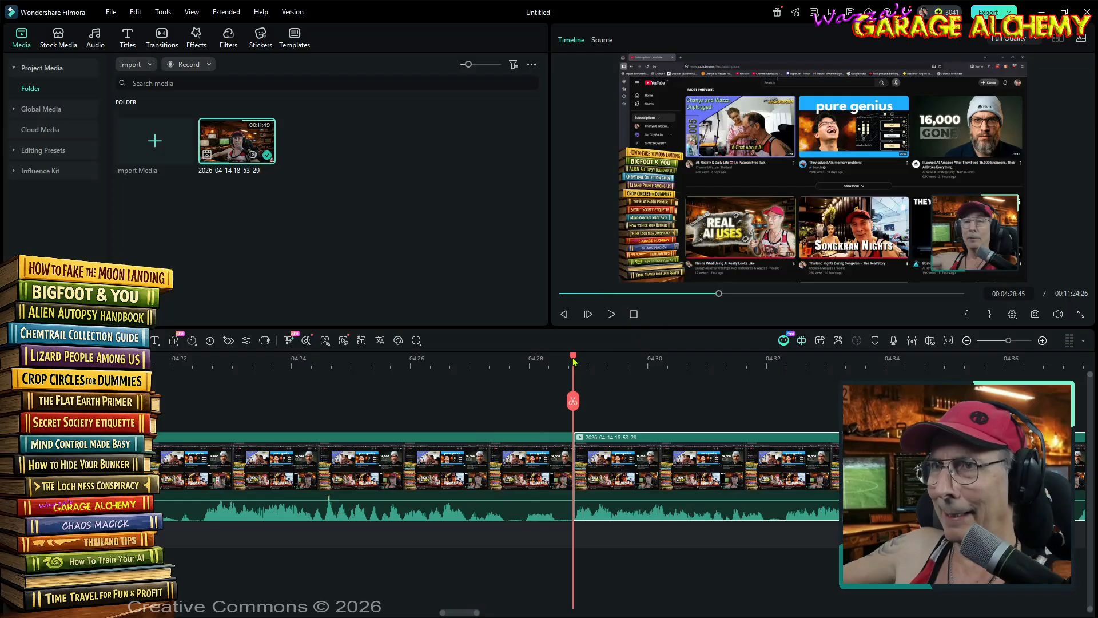
left_click_drag(574, 361, 507, 371)
left_click(507, 402)
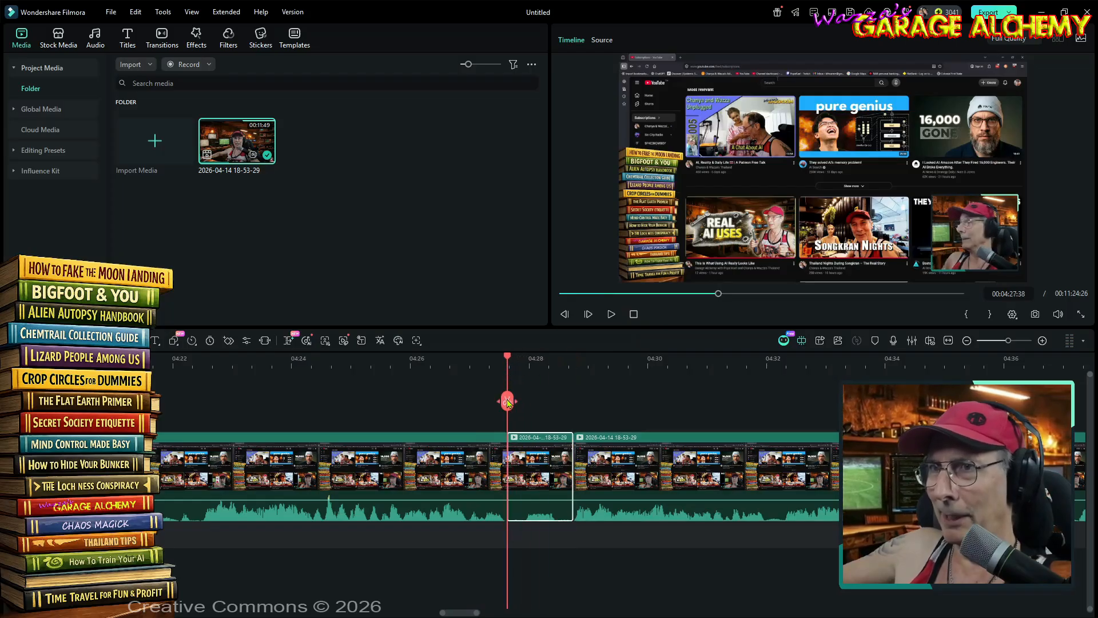
key("Delete")
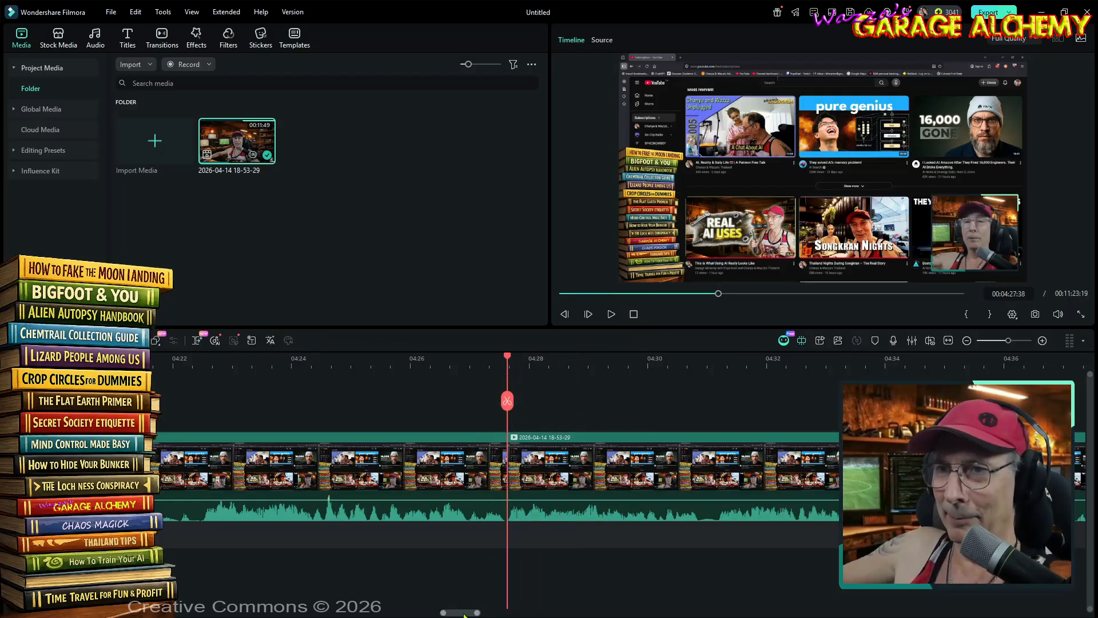
- Cut out the short quiet section that starts at 00:04:21:45
scroll(465, 612, "left", 5)
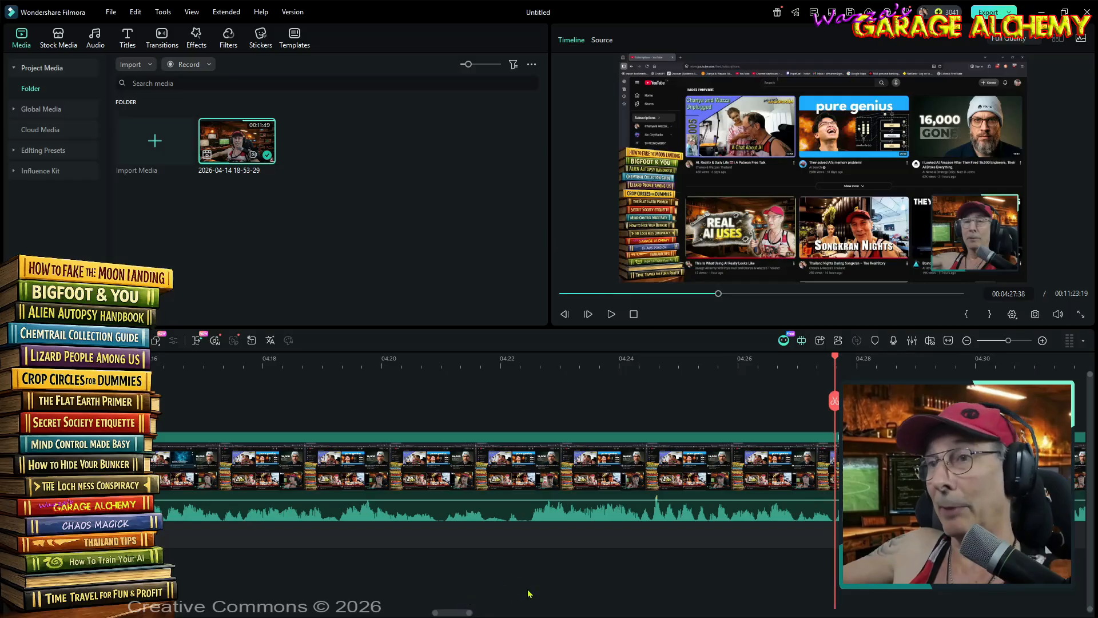
scroll(459, 612, "left", 5)
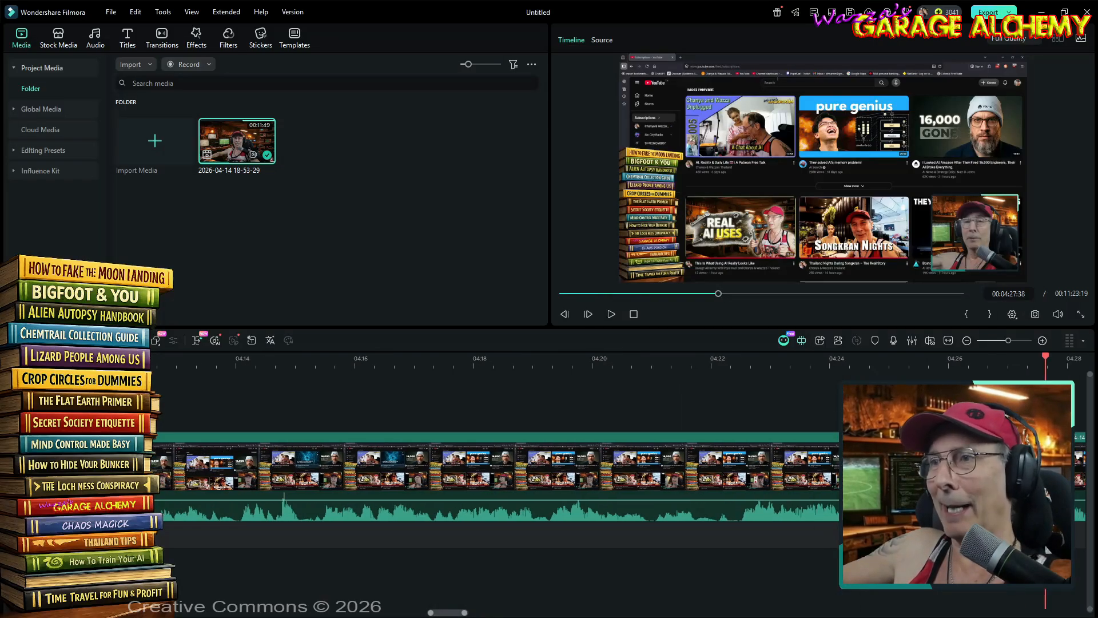
left_click(648, 360)
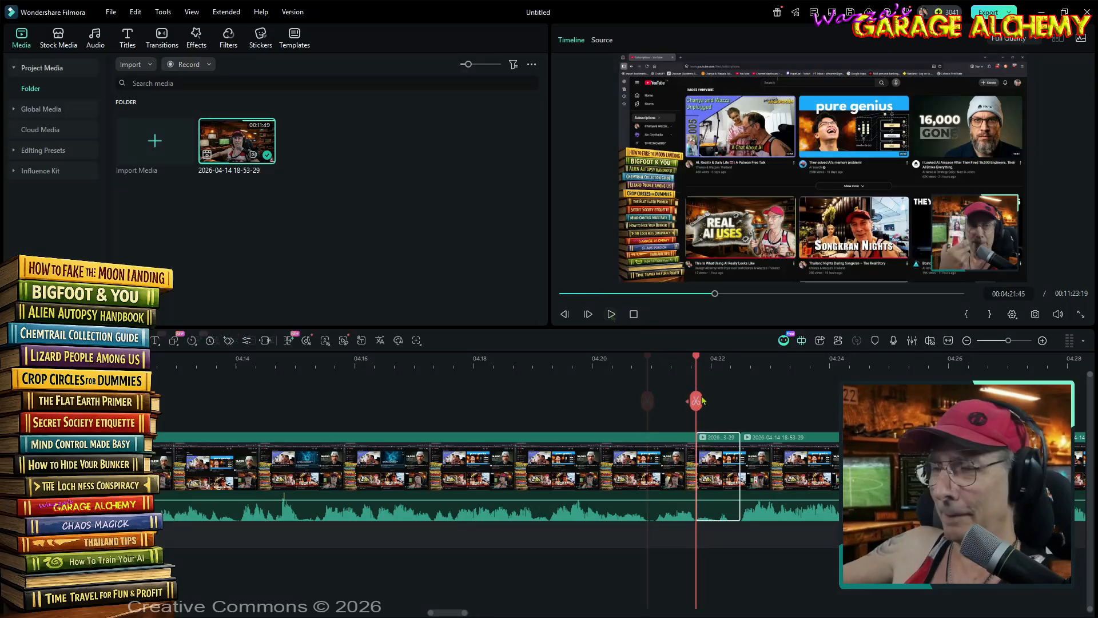
key("Delete")
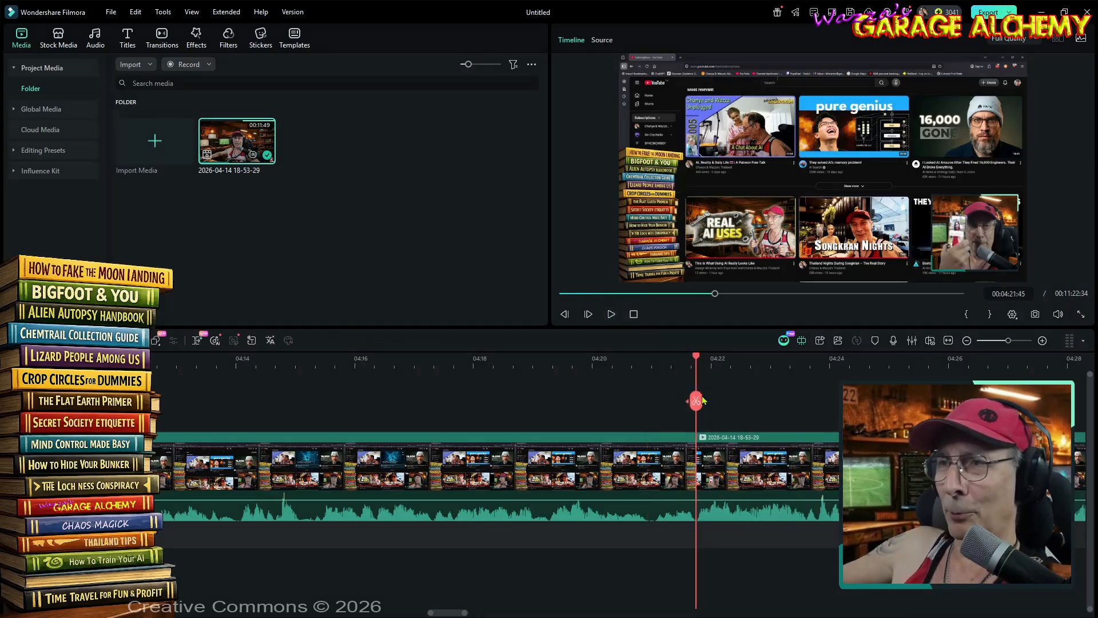
- Split the clip at 00:02:52:18 to cut out the quiet section that starts there
left_click_drag(698, 357, 122, 383)
left_click_drag(441, 615, 321, 615)
left_click(502, 358)
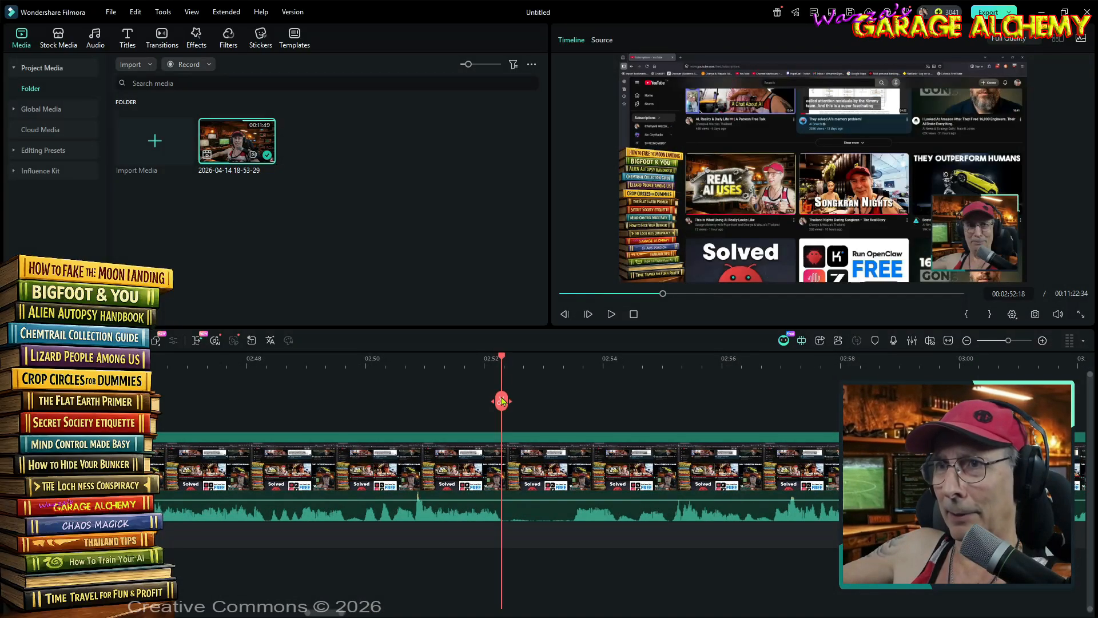
left_click(502, 401)
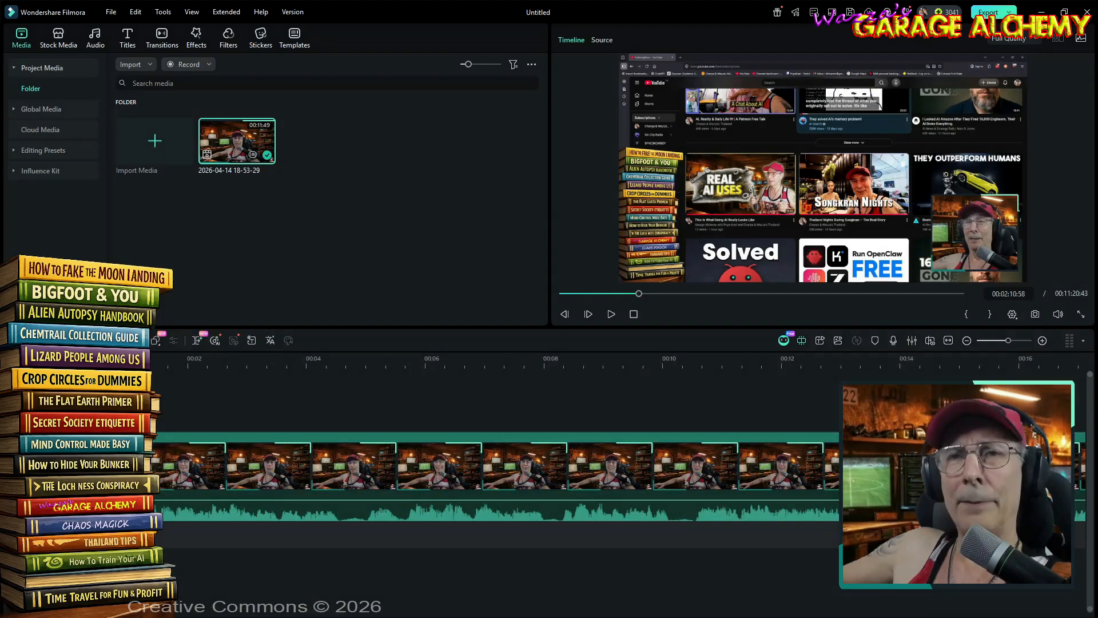
- Fit the whole timeline in view and turn on Auto Normalization at -23 LUFS for all clips
left_click(948, 341)
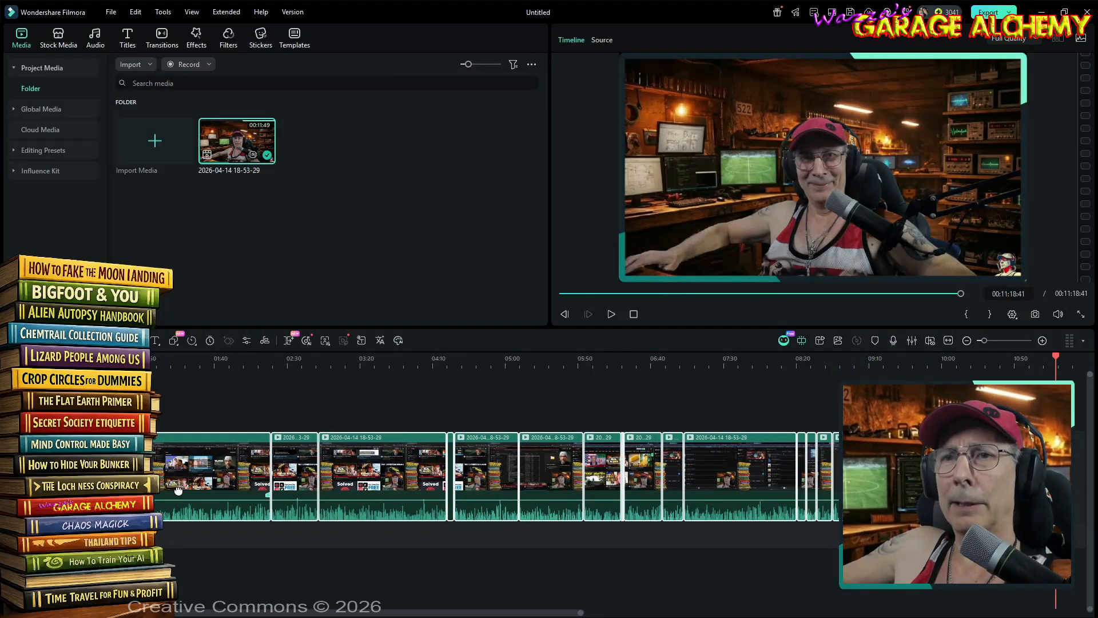
right_click(178, 491)
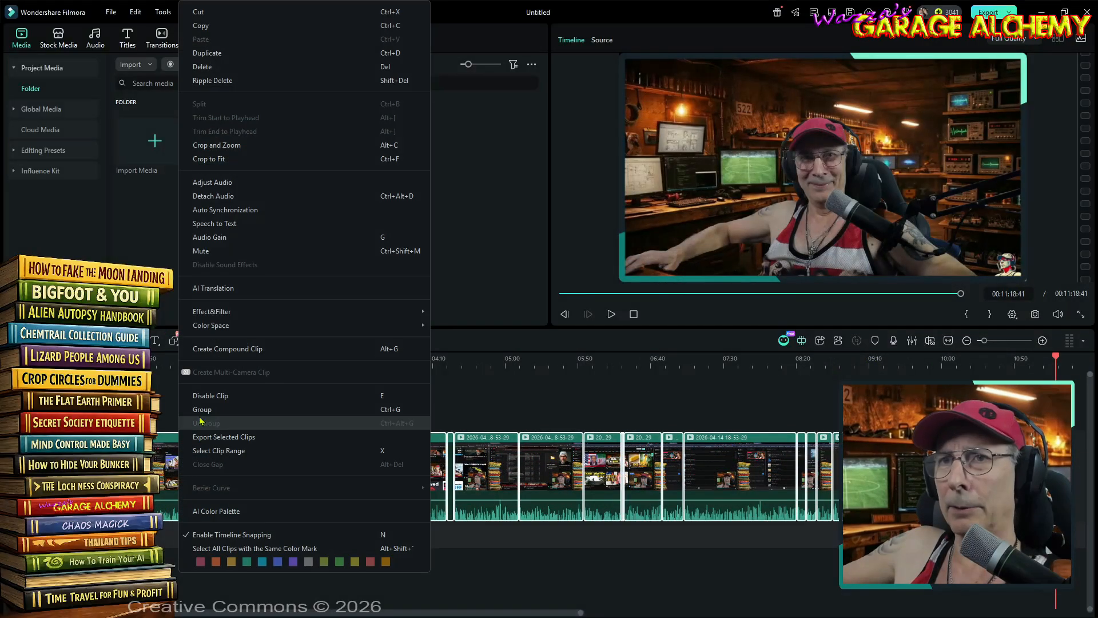
left_click(214, 182)
scroll(108, 158, "down", 5)
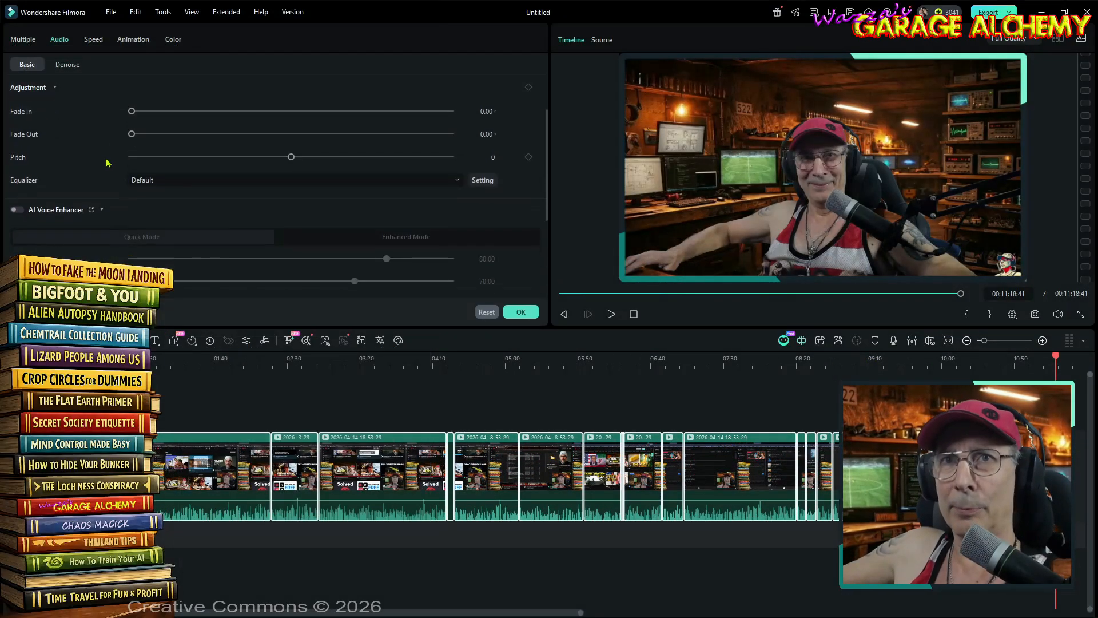
left_click(16, 175)
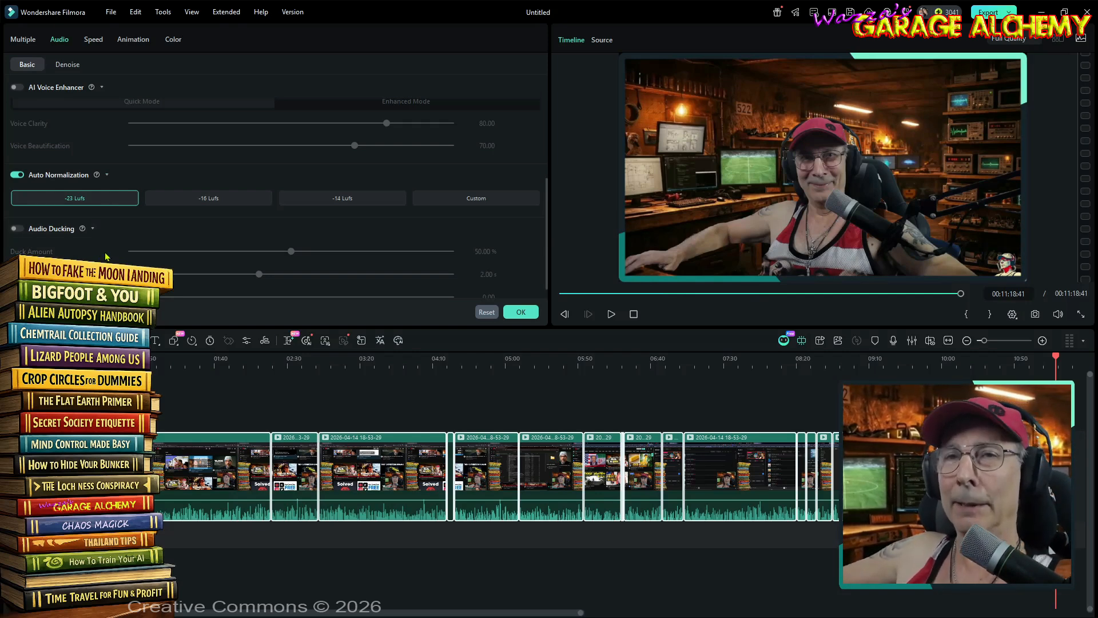
- Enable Audio Ducking and the AI Voice Enhancer for all selected clips
scroll(83, 258, "up", 1)
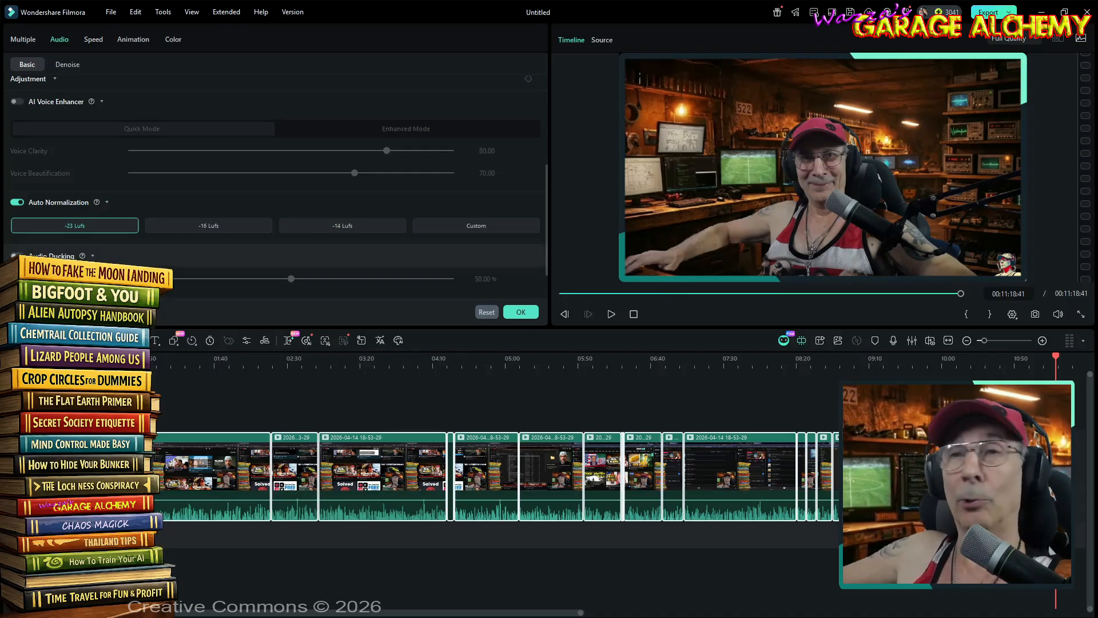
left_click(17, 256)
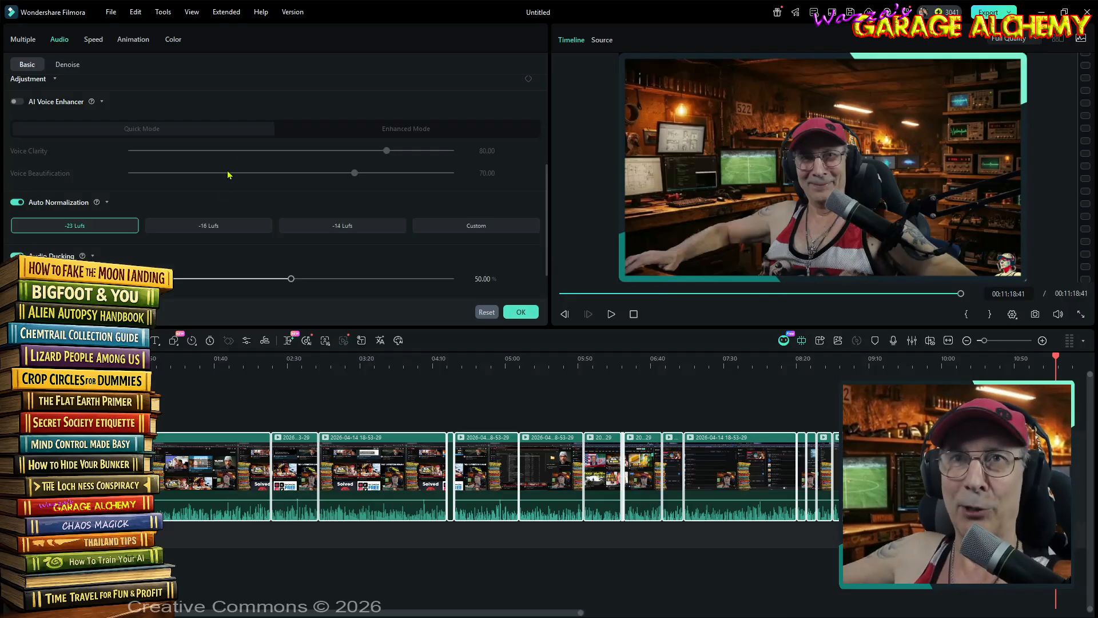
scroll(228, 175, "up", 3)
left_click(17, 237)
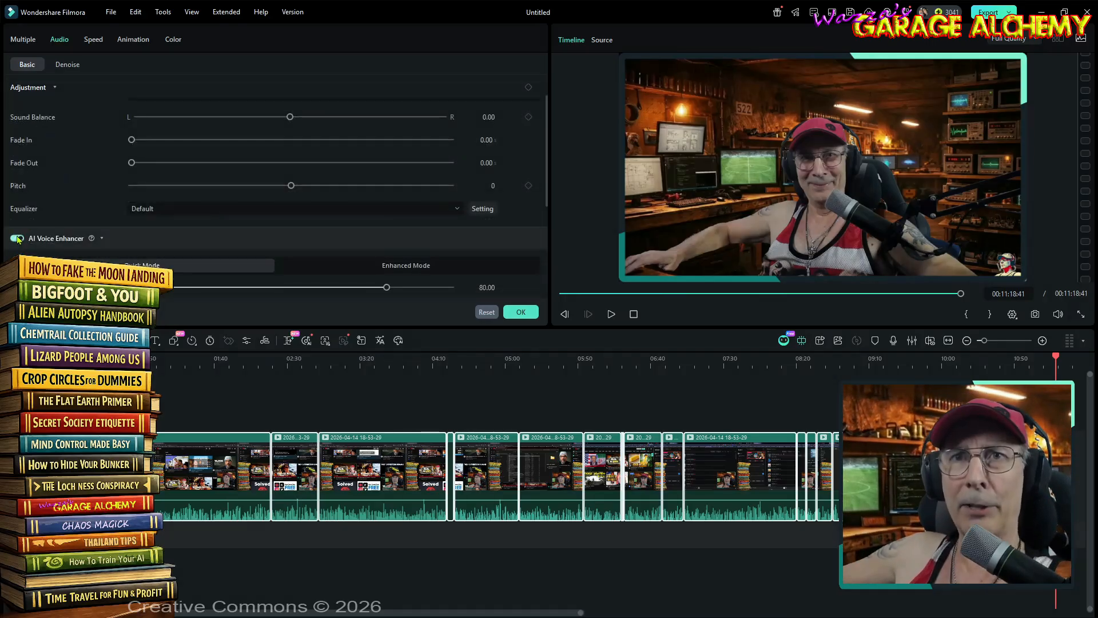
- Review the remaining audio settings and the equalizer presets, keep the Default equalizer, and confirm the audio adjustments
scroll(58, 183, "up", 2)
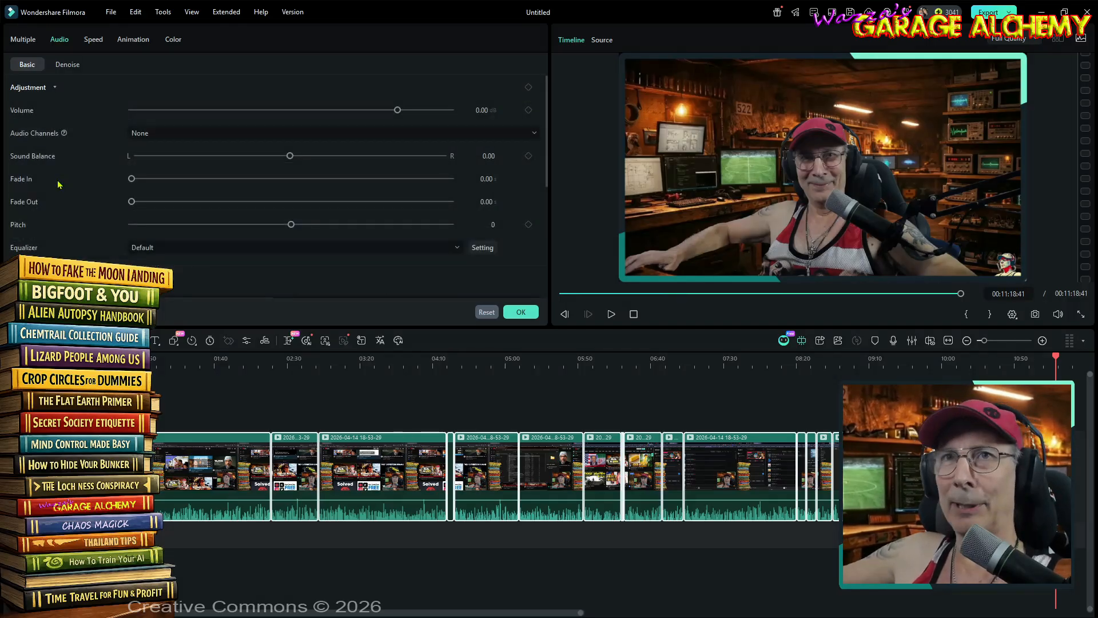
scroll(73, 200, "down", 5)
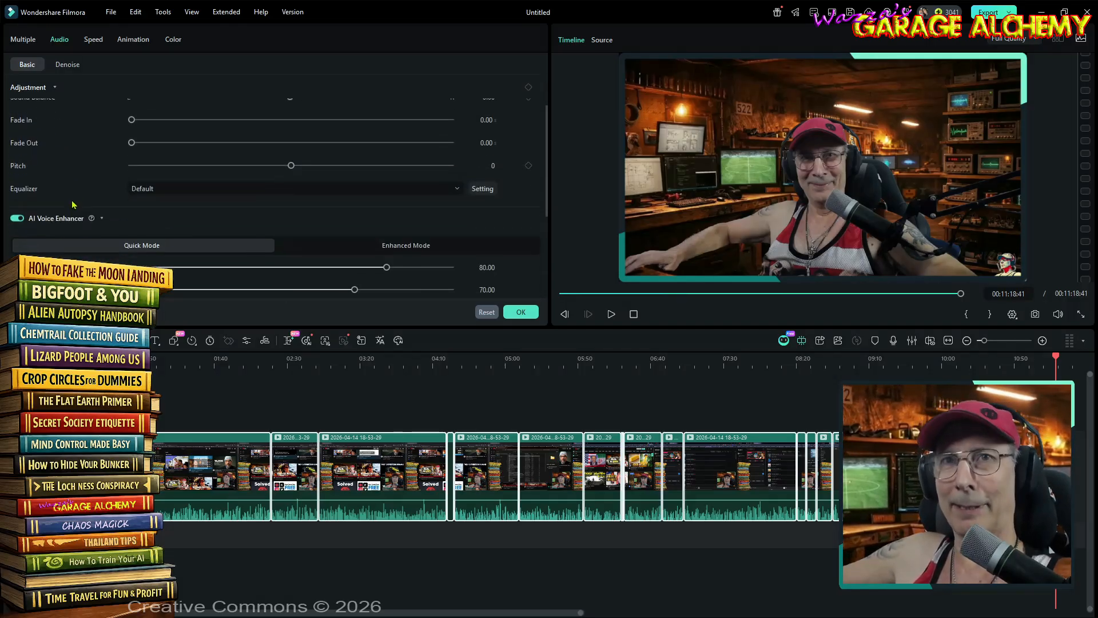
scroll(77, 200, "up", 5)
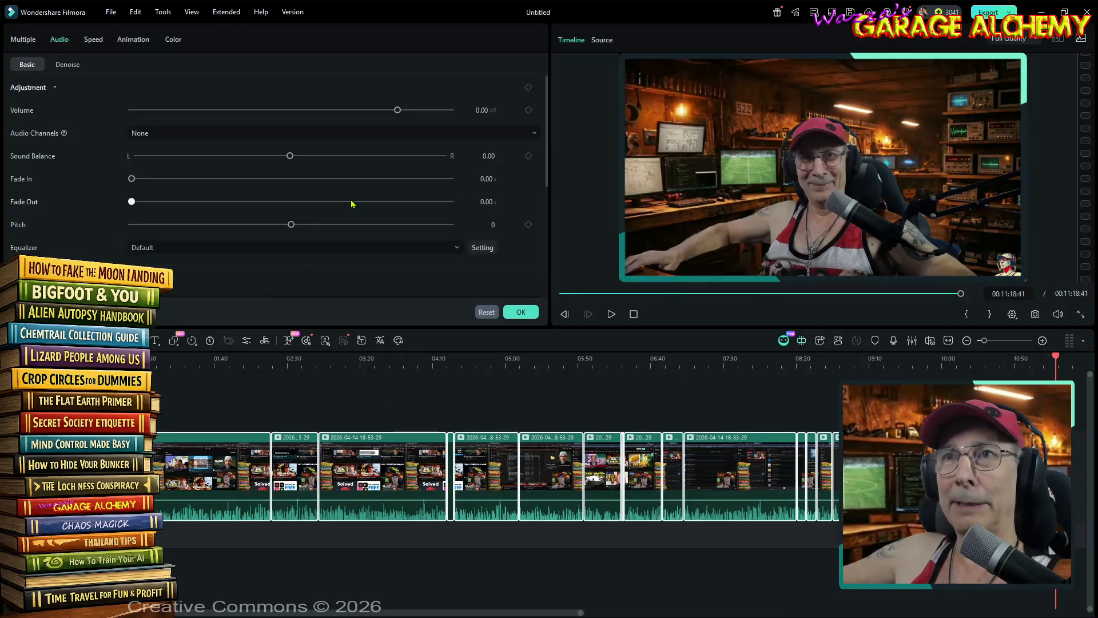
scroll(366, 212, "down", 1)
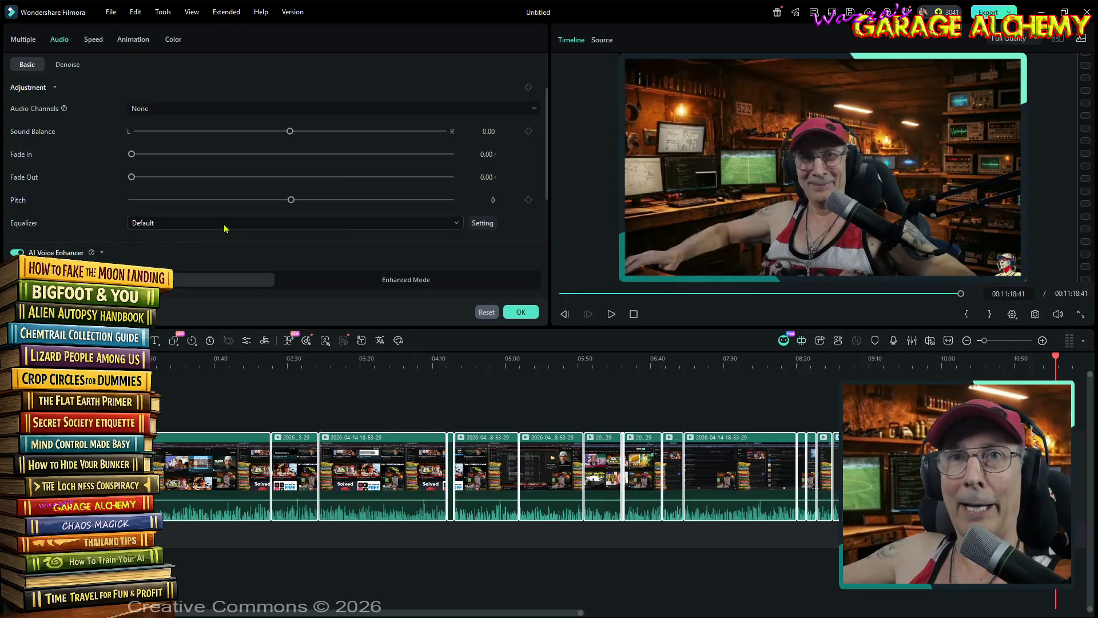
left_click(224, 226)
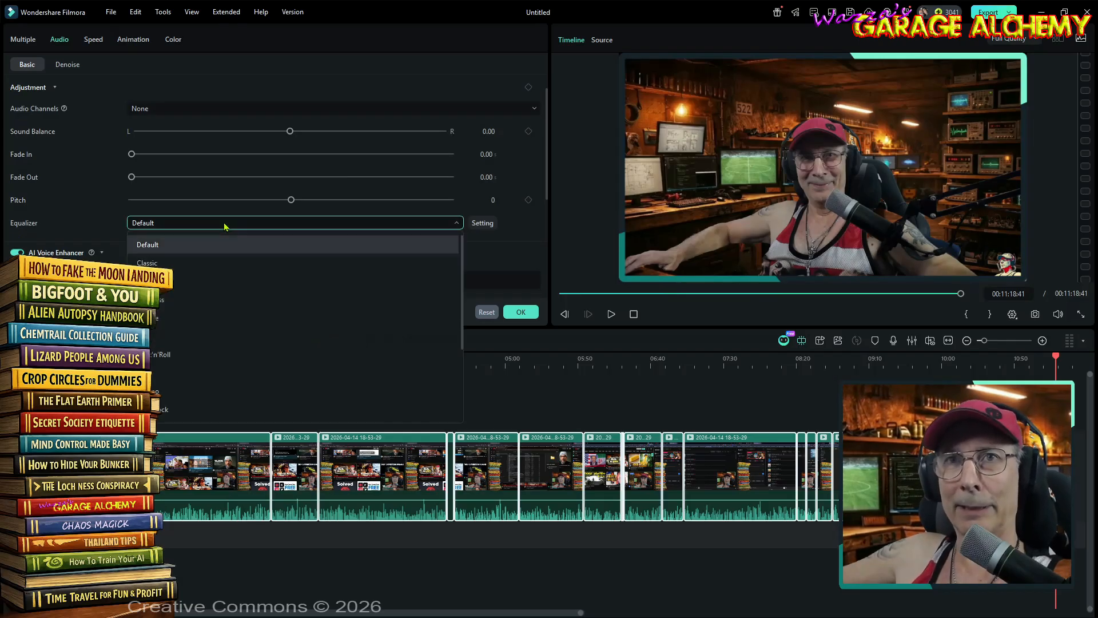
left_click(224, 227)
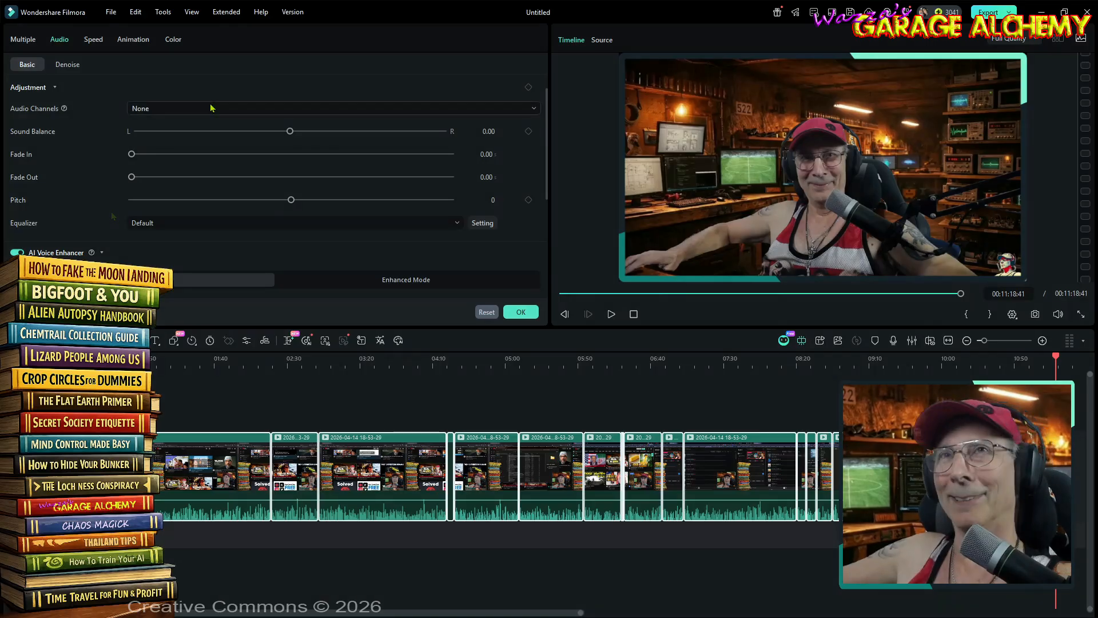
scroll(192, 121, "up", 1)
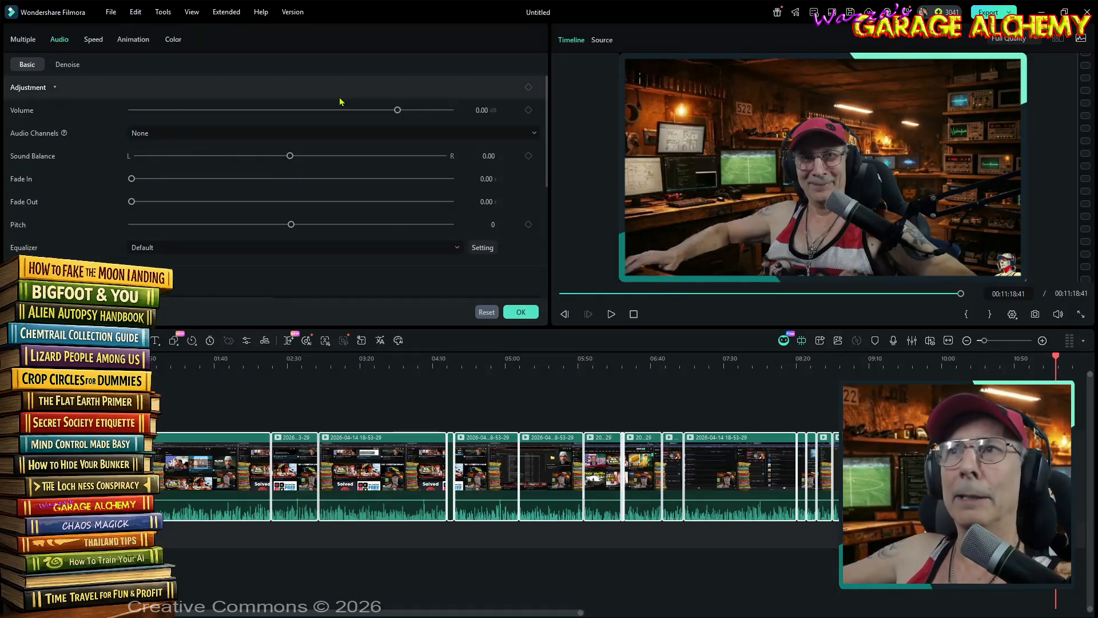
left_click(523, 313)
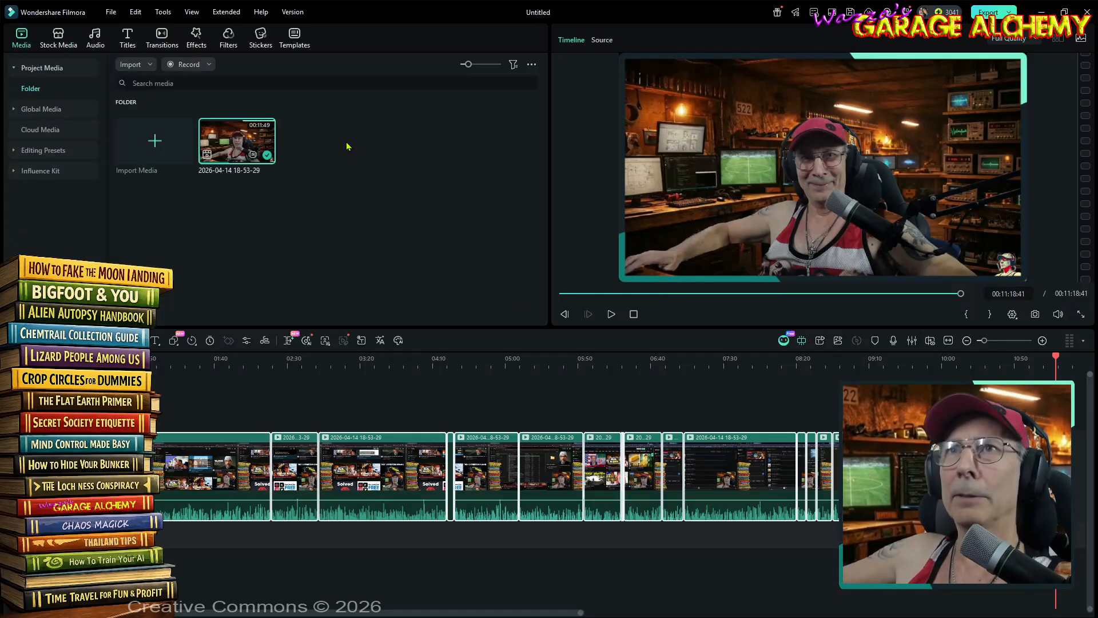
- Add the Dissolve transition from the favorites to all selected clips
left_click(162, 37)
left_click(27, 67)
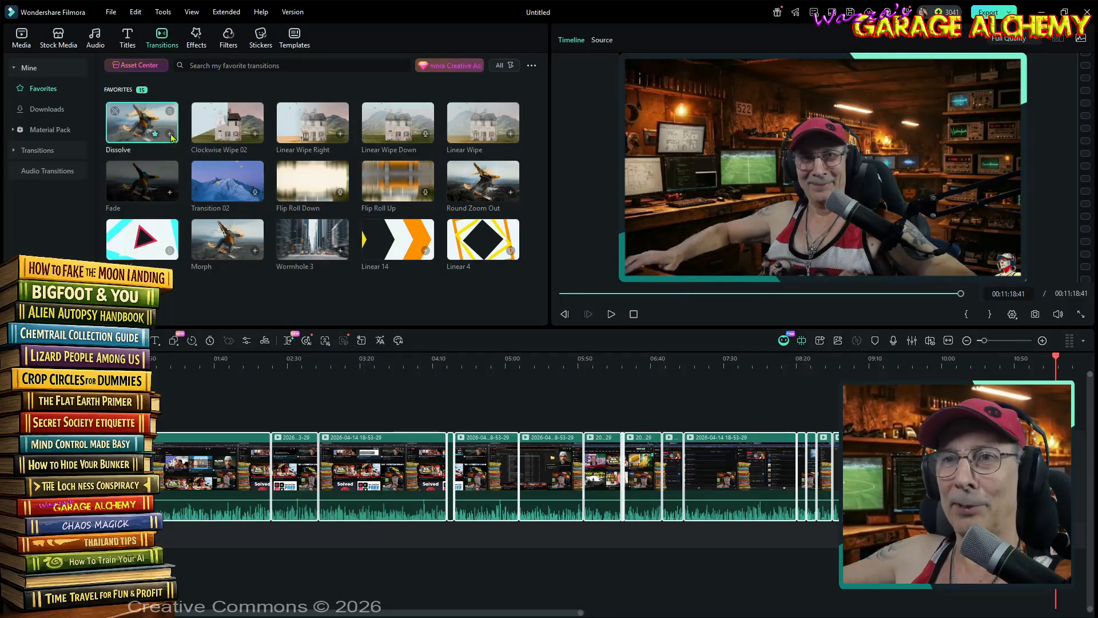
left_click(171, 135)
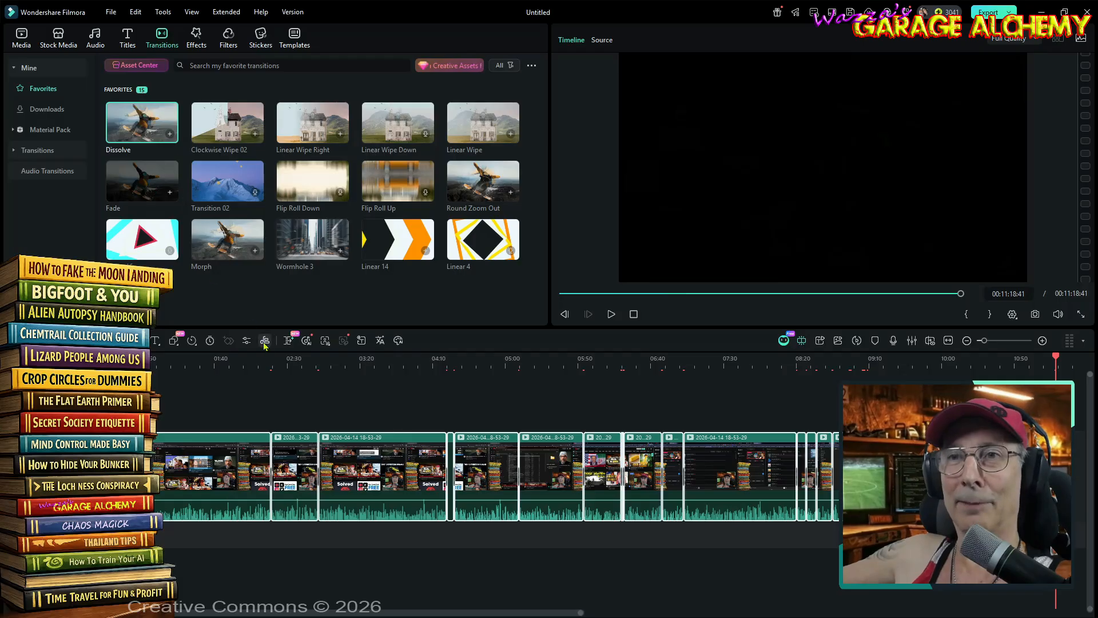
- Set the Dissolve transition's duration to 00:00:00:30 with Overlap mode and apply it to all transitions
left_click_drag(273, 359, 515, 368)
double_click(181, 476)
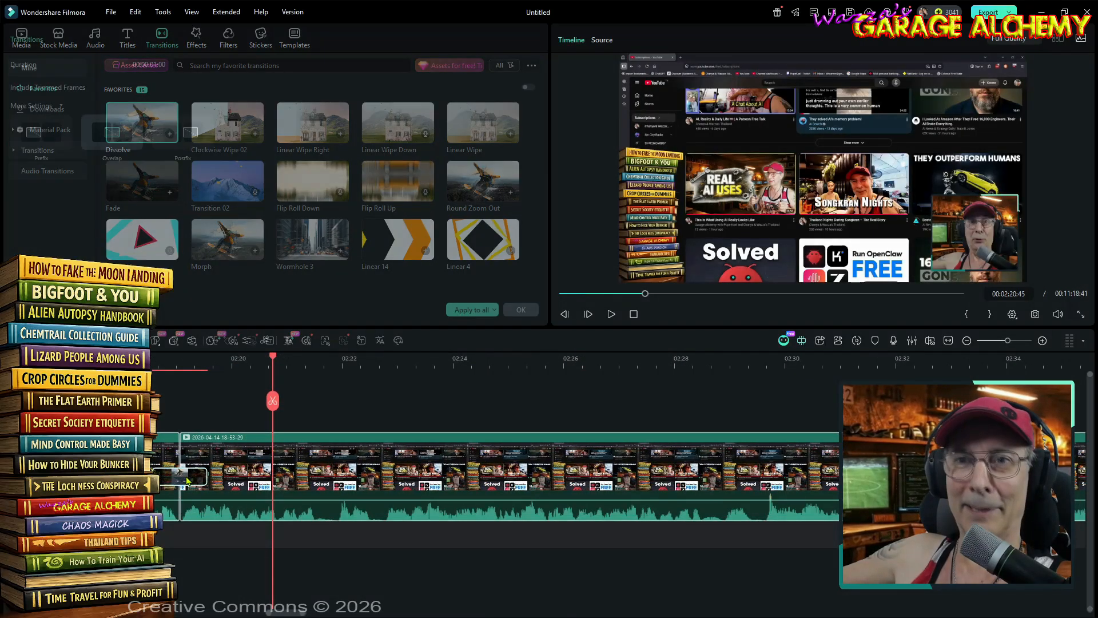
left_click_drag(250, 64, 235, 64)
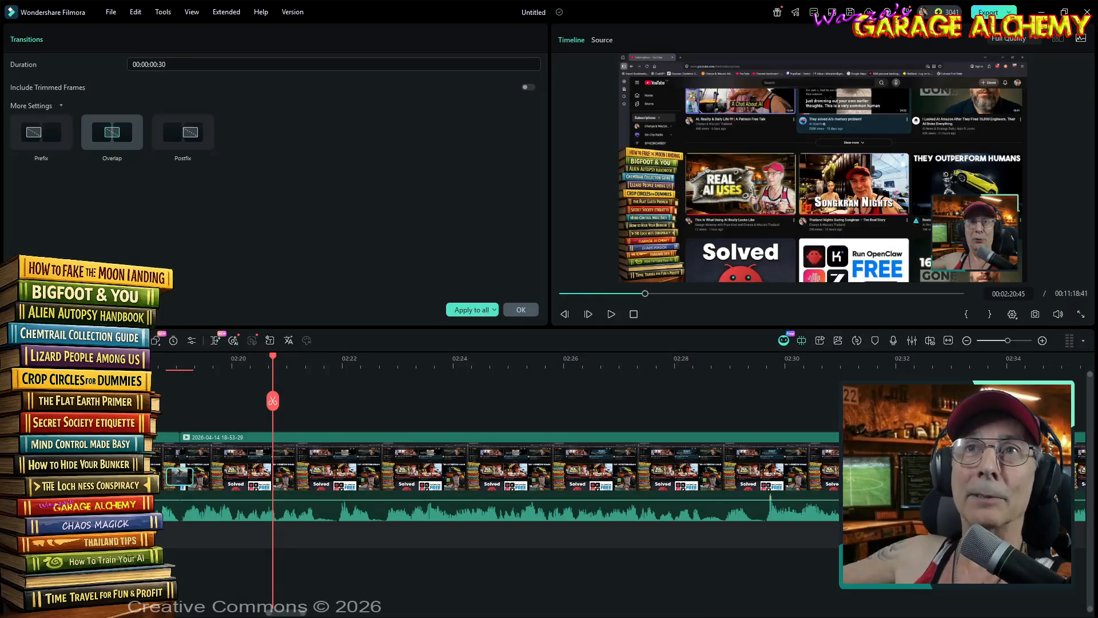
left_click(468, 310)
- Replace the transition at the end of the last clip with a Fade transition
left_click_drag(284, 614, 95, 614)
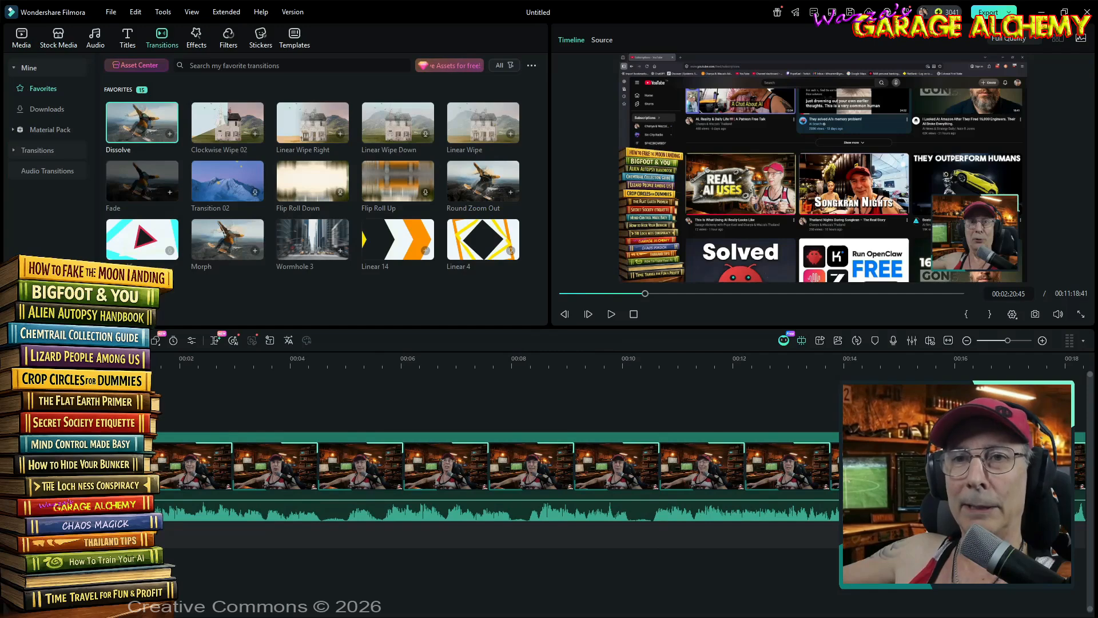
left_click(142, 181)
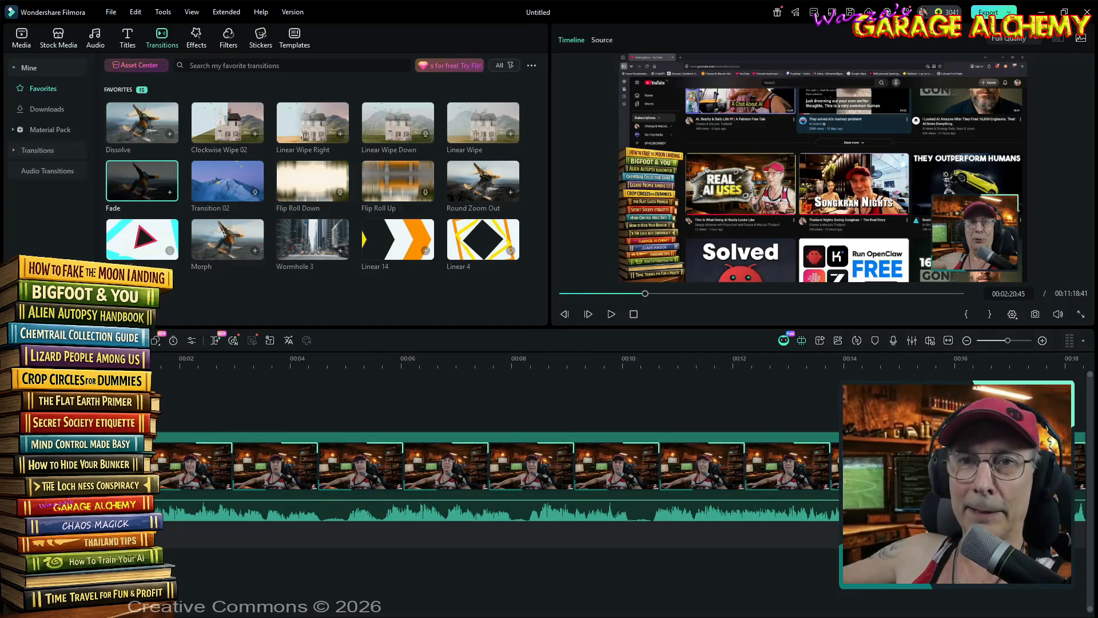
scroll(554, 391, "down", 5)
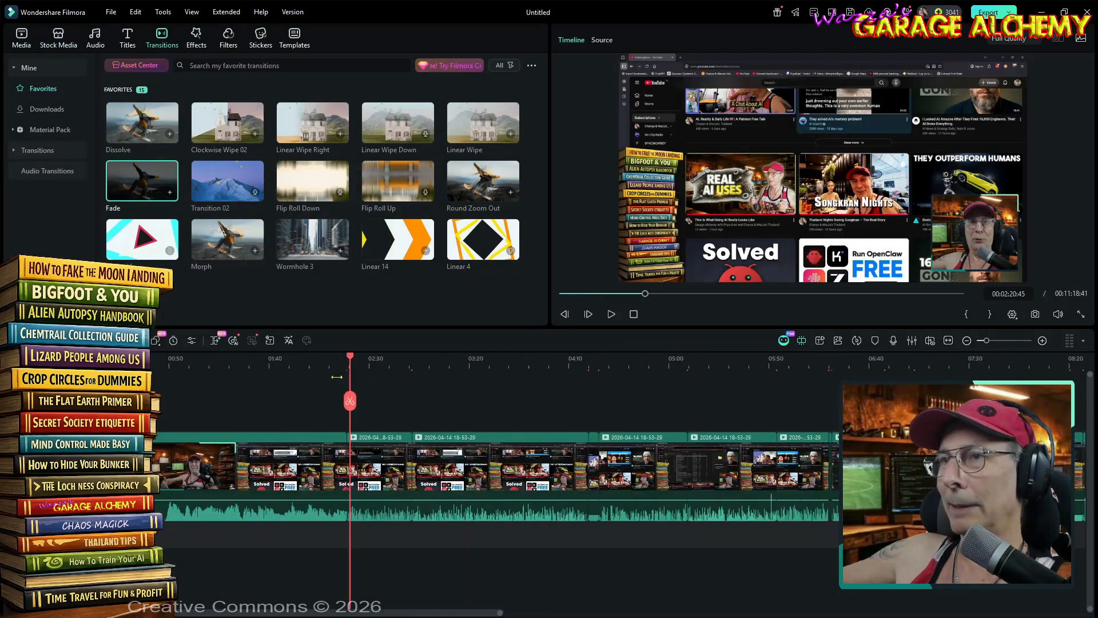
left_click(579, 358)
scroll(578, 358, "up", 5)
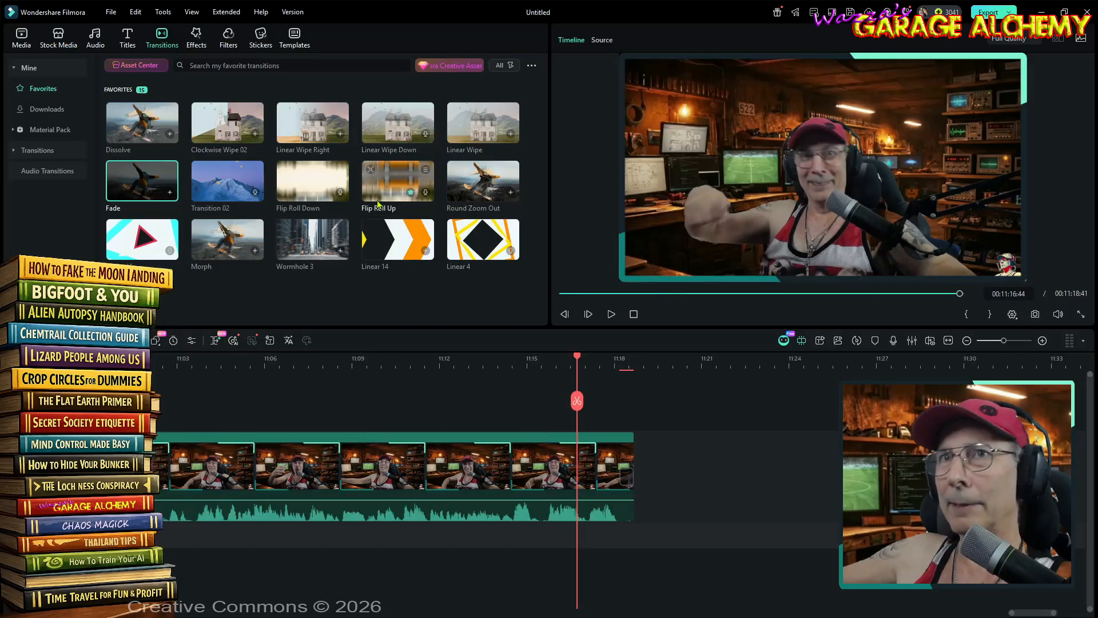
key("Delete")
scroll(595, 401, "up", 3)
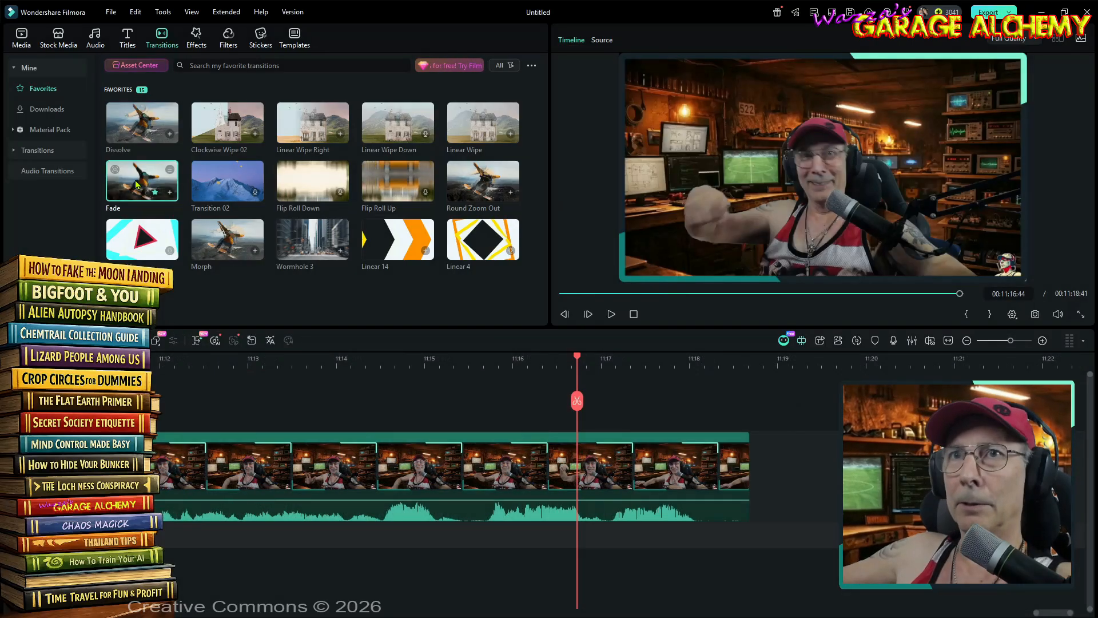
left_click_drag(140, 184, 715, 459)
double_click(715, 460)
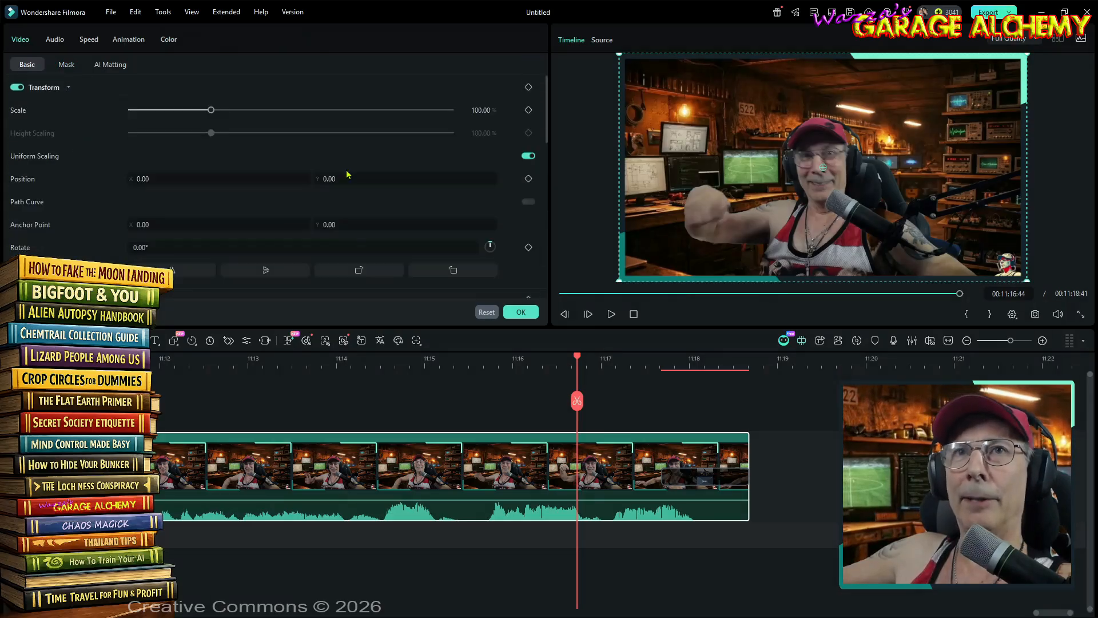
- Set an audio fade-out on the last clip and confirm its audio settings
left_click(55, 40)
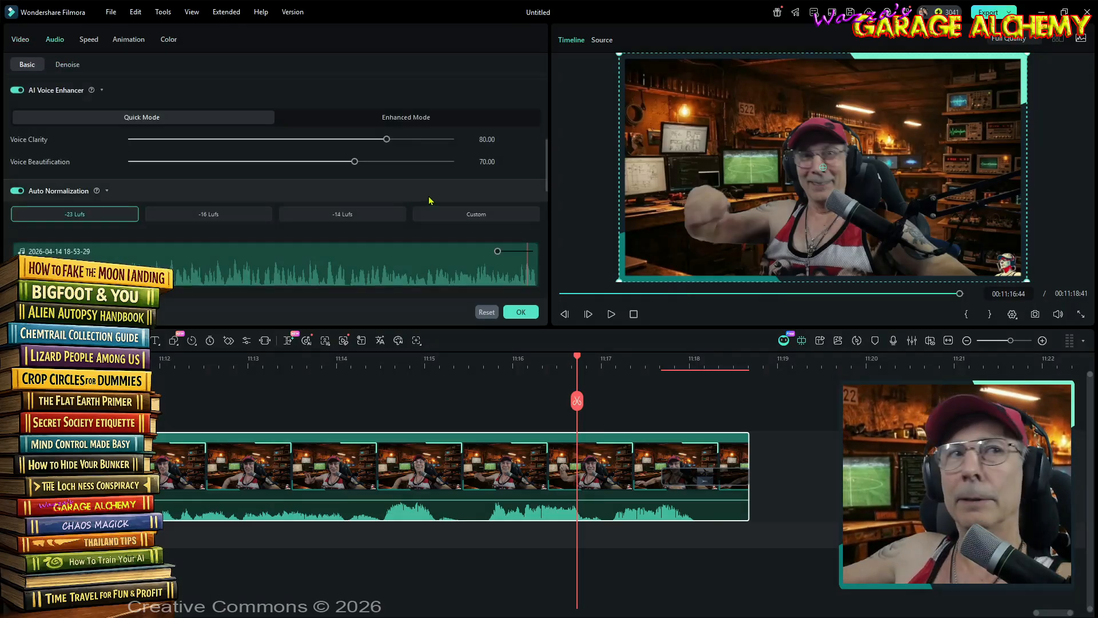
scroll(394, 169, "down", 4)
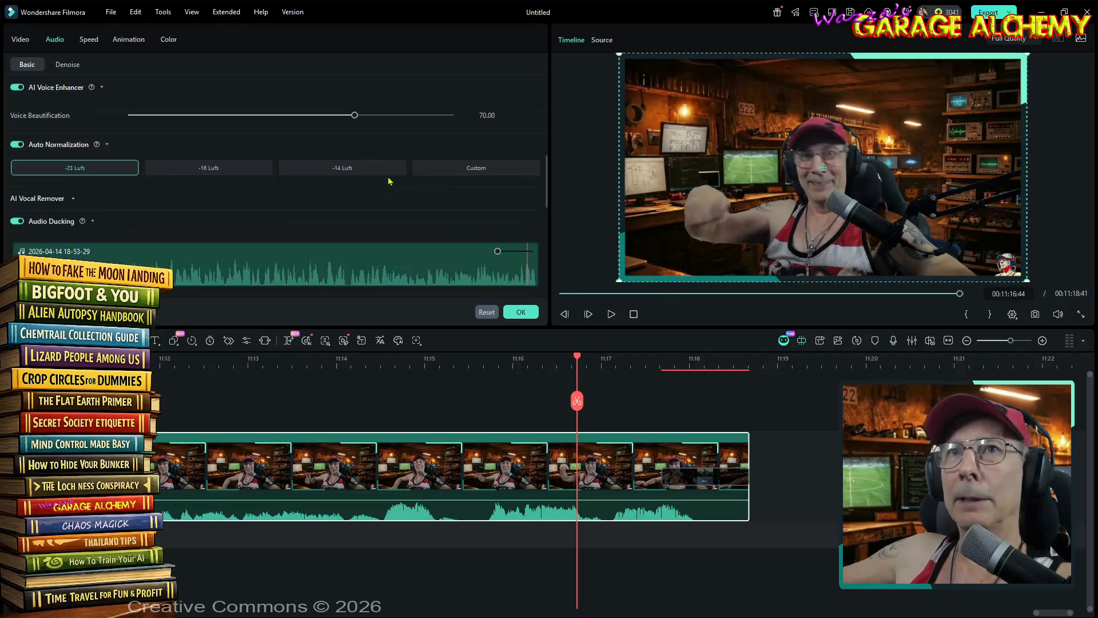
scroll(391, 166, "up", 1)
left_click(480, 201)
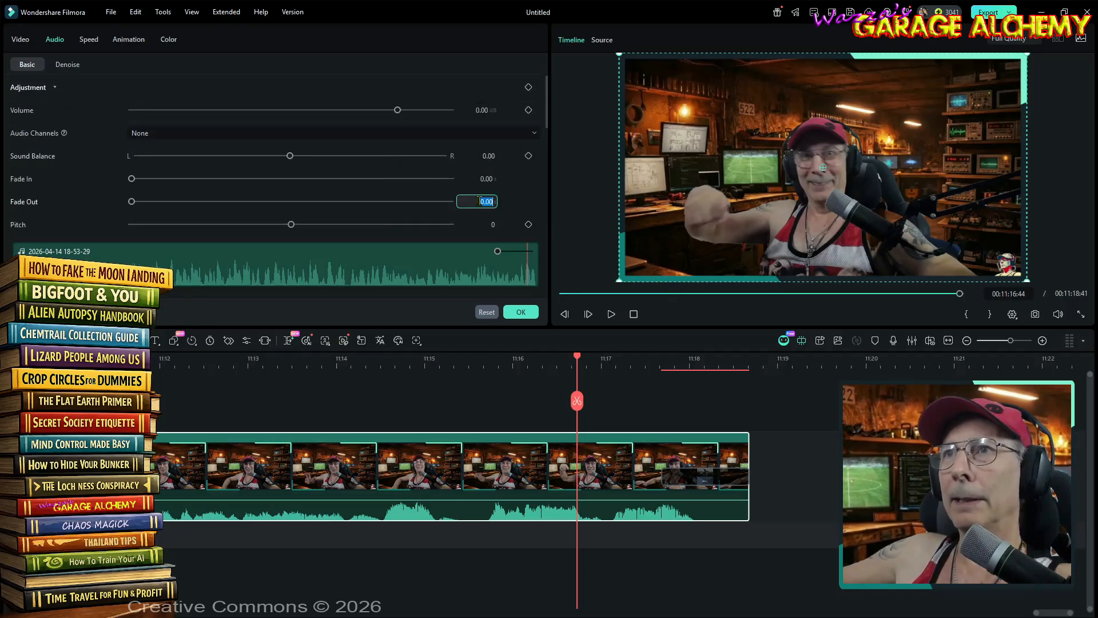
left_click(521, 312)
- Set an audio fade-in on the first clip, confirm it, and play back the opening of the video
left_click(353, 612)
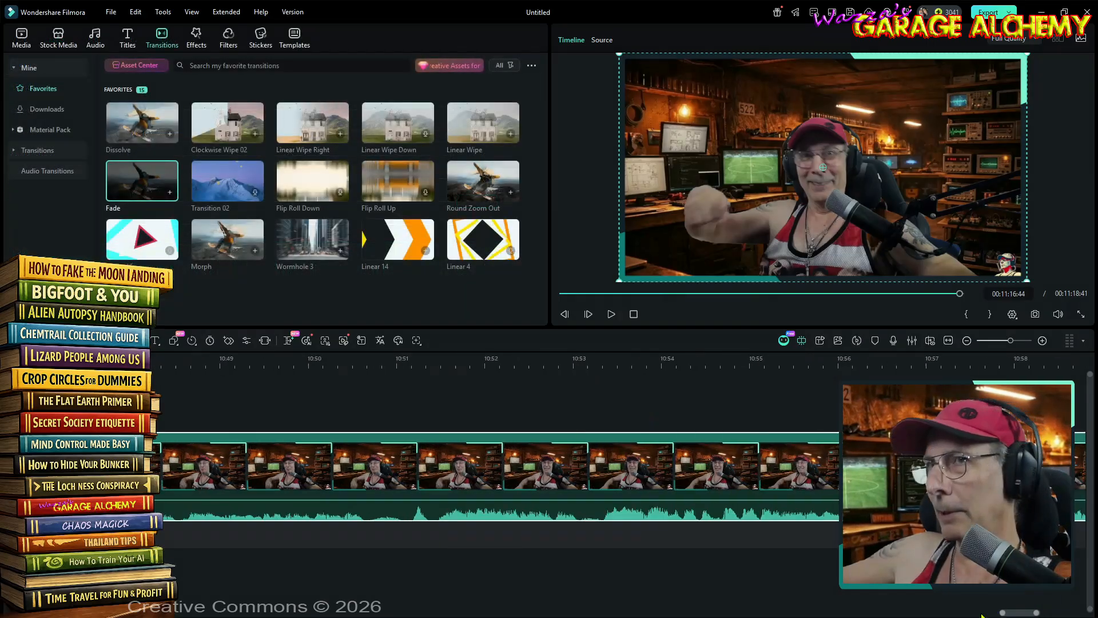
left_click_drag(353, 617, 114, 615)
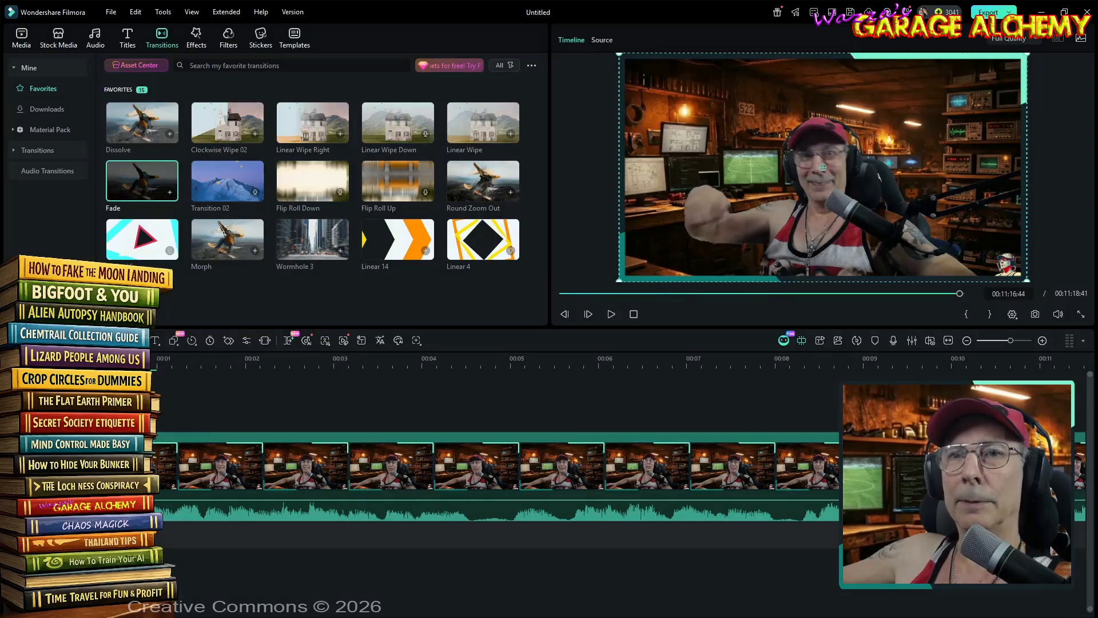
left_click(196, 479)
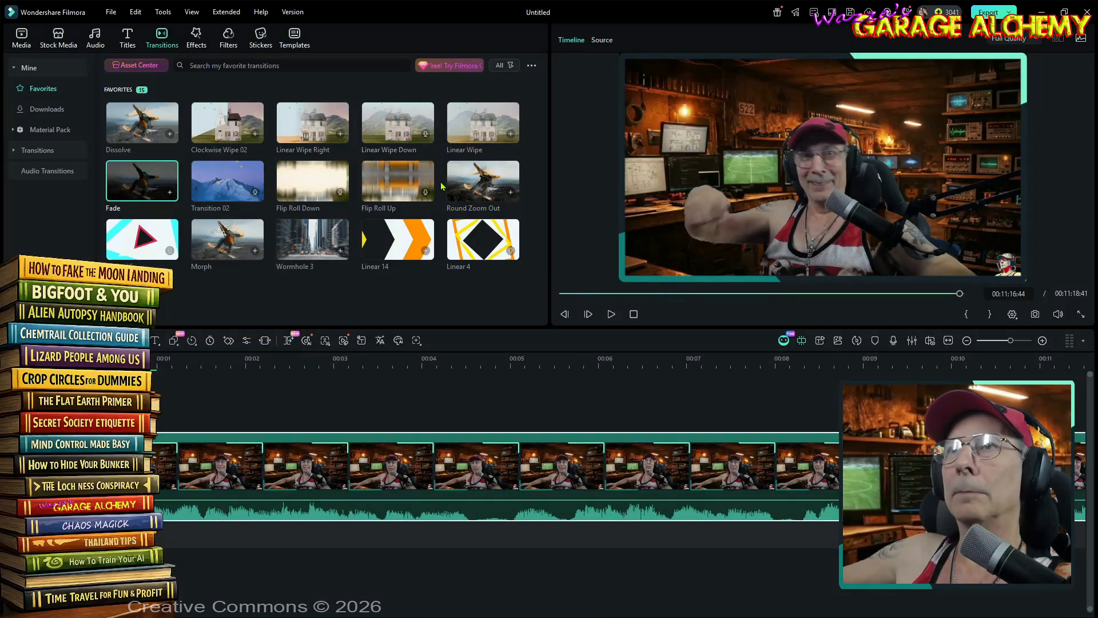
double_click(302, 450)
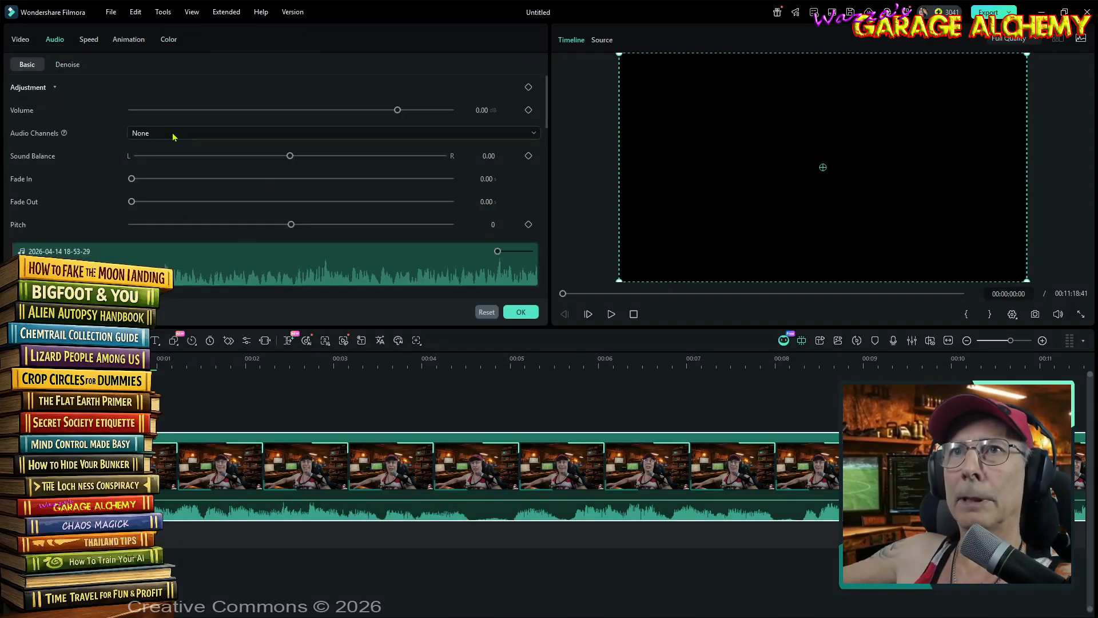
left_click(521, 312)
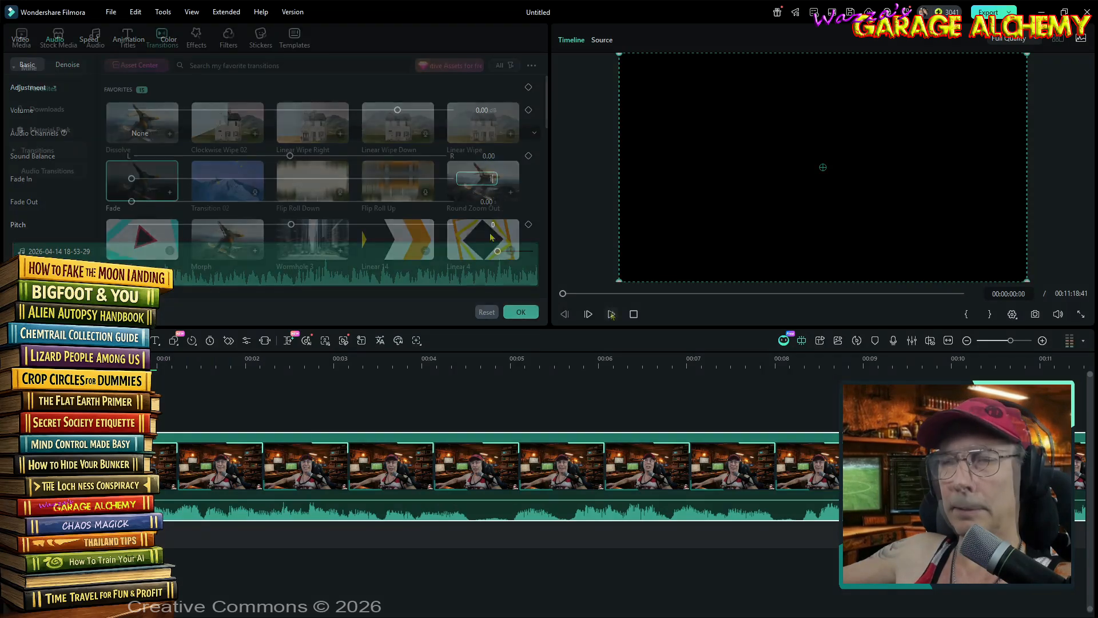
left_click(611, 314)
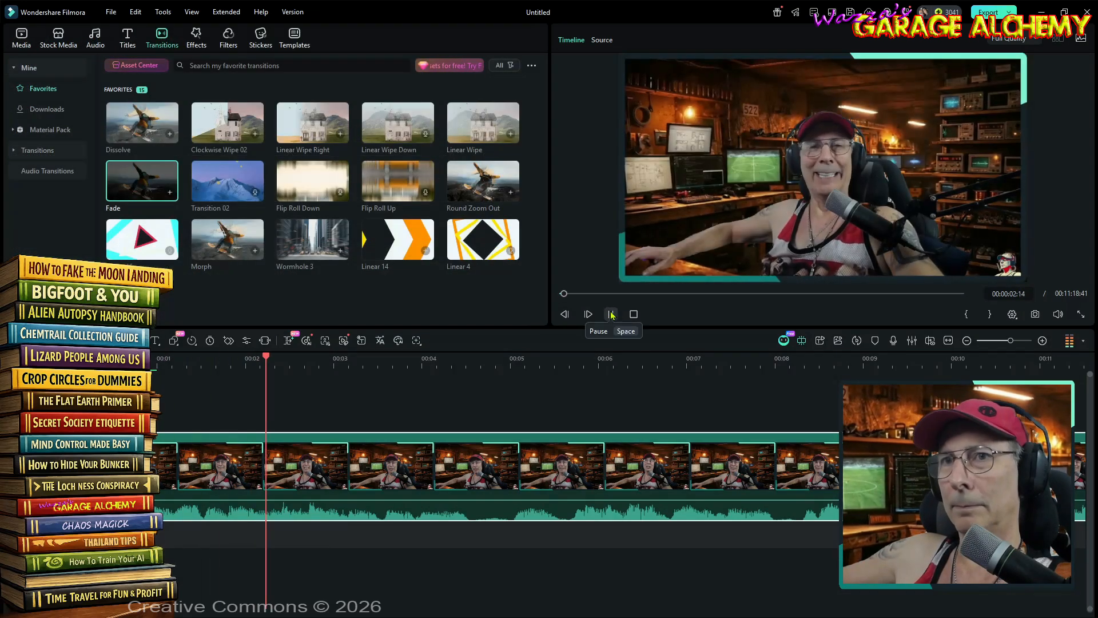
key("space")
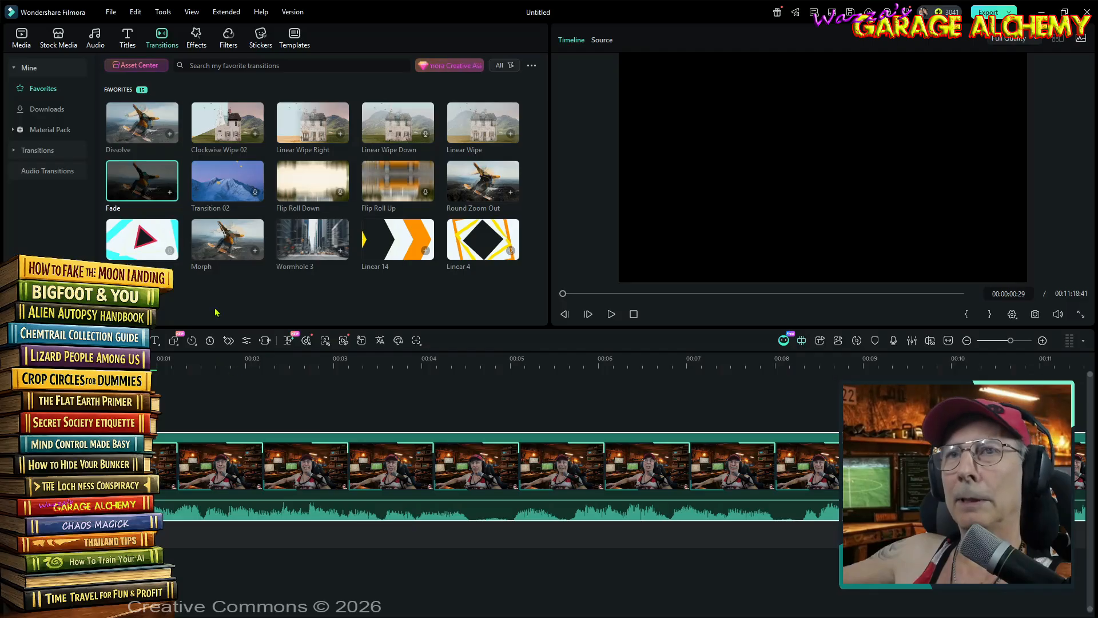
- Place the Garage Alchemy branding overlay from Global Media at the start of the track above the video
left_click(21, 37)
left_click(52, 88)
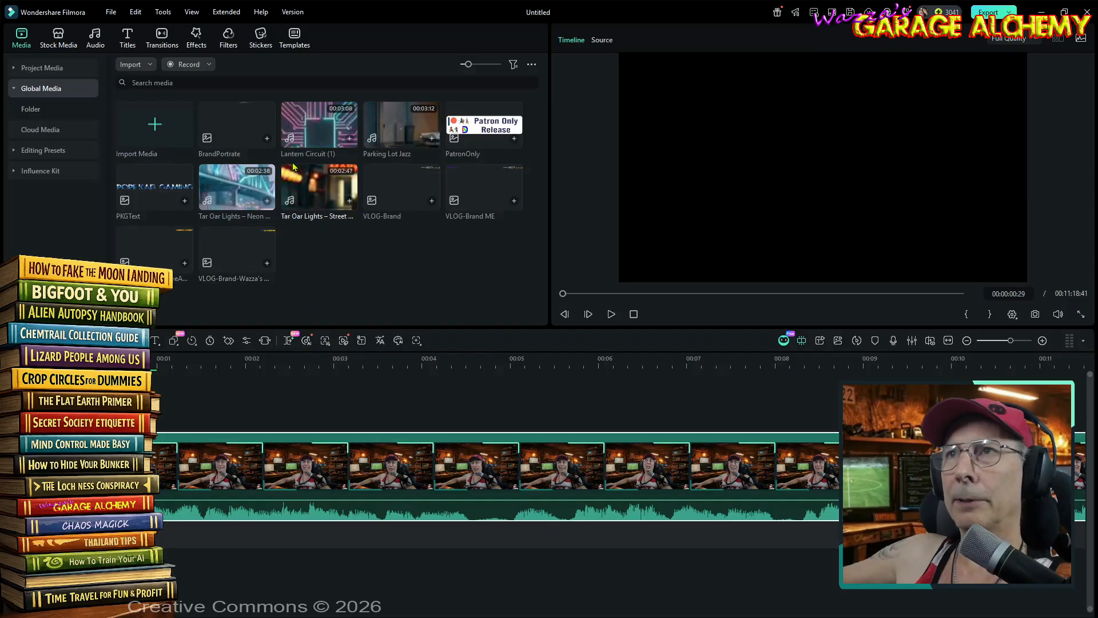
key("space")
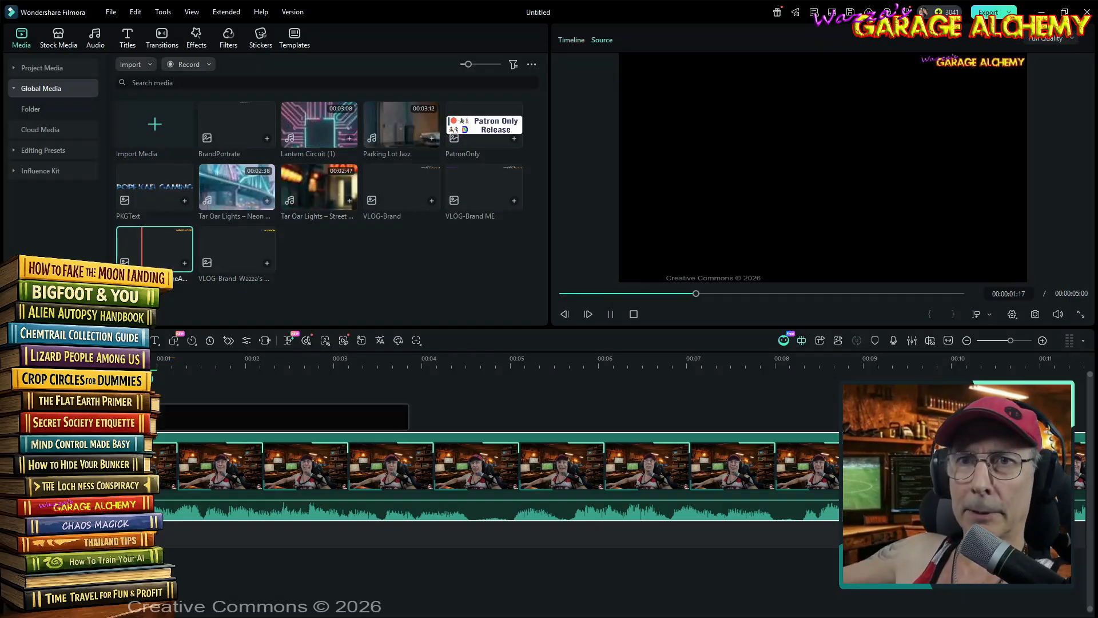
left_click_drag(163, 249, 123, 394)
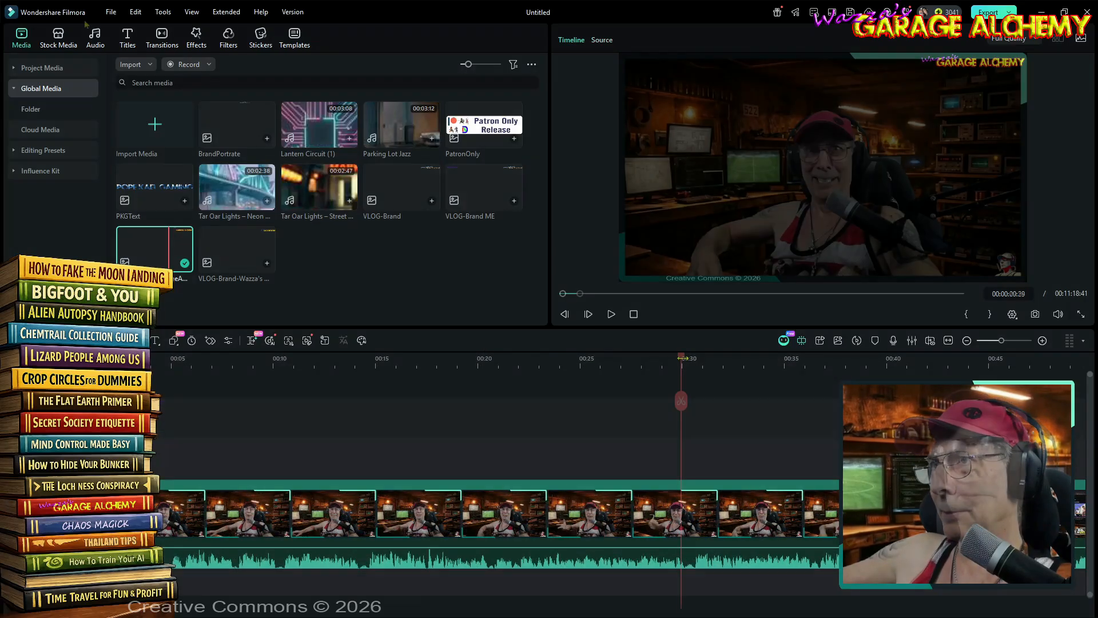
- Add the custom Subscribe! title above the video at about the 30-second mark and preview it
left_click(127, 35)
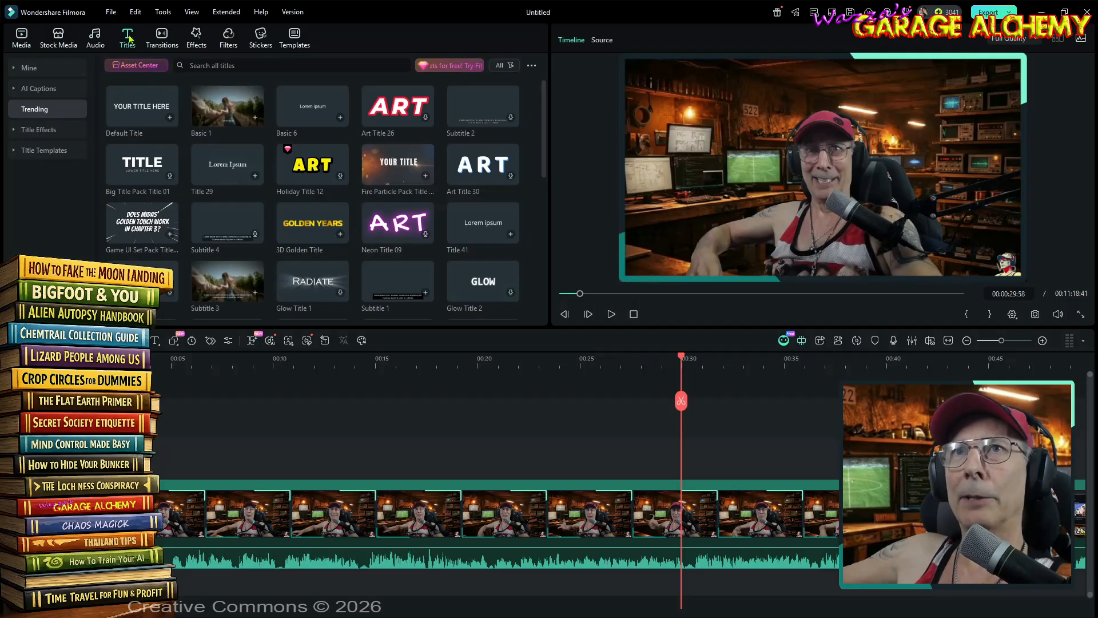
left_click(18, 68)
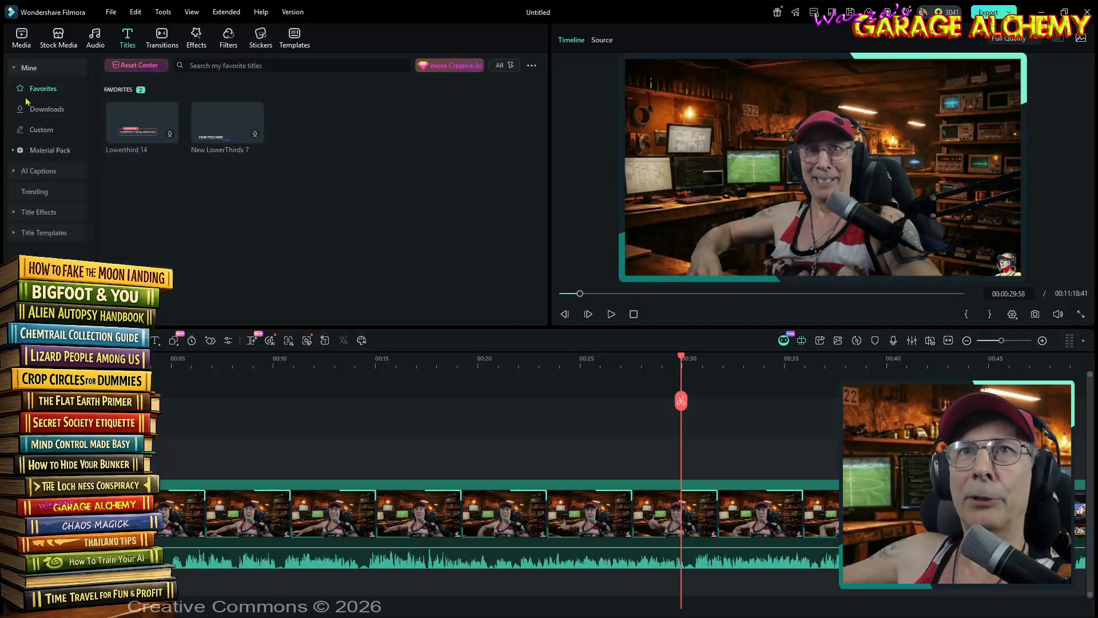
left_click(41, 129)
left_click_drag(227, 122, 682, 461)
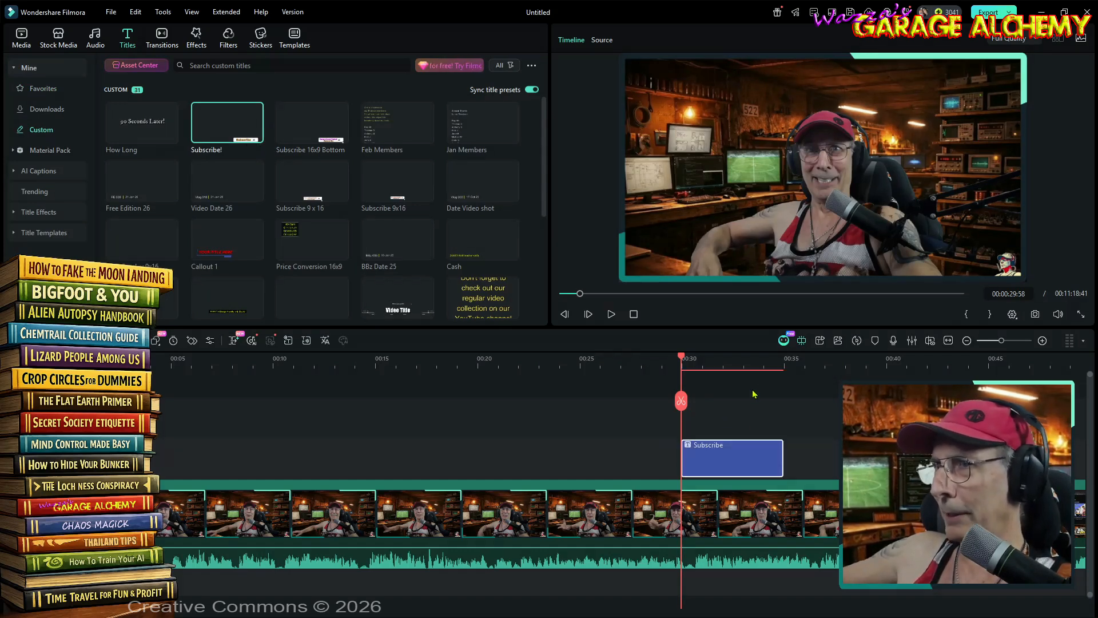
left_click(610, 314)
left_click(610, 315)
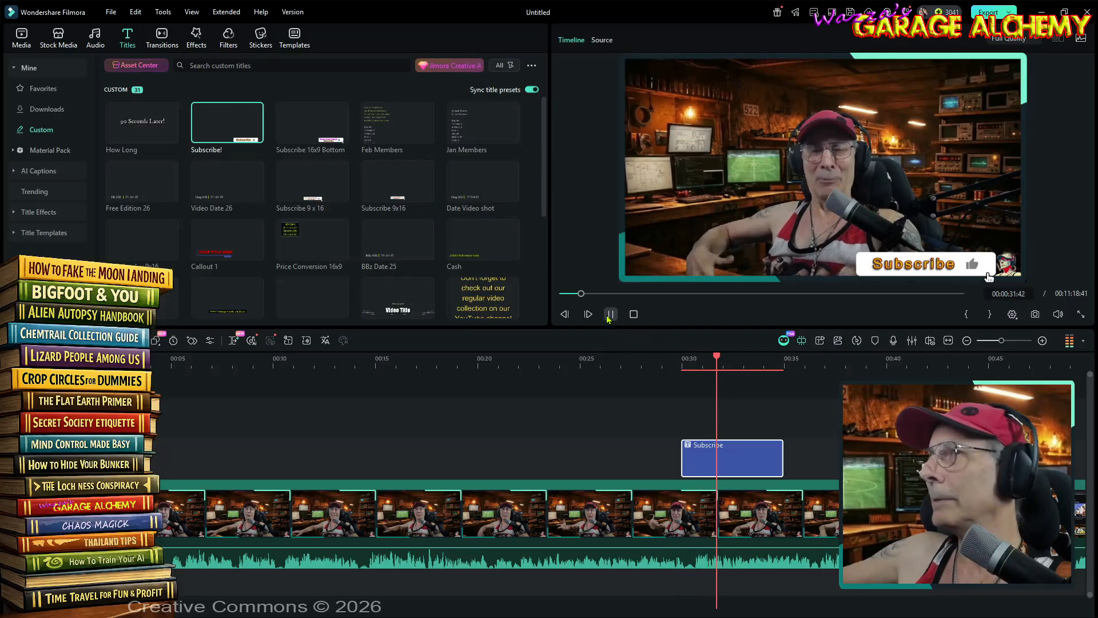
- Add the custom Feb Members title above the video near its end, at about 00:11:06
scroll(720, 379, "down", 4)
scroll(720, 378, "down", 3)
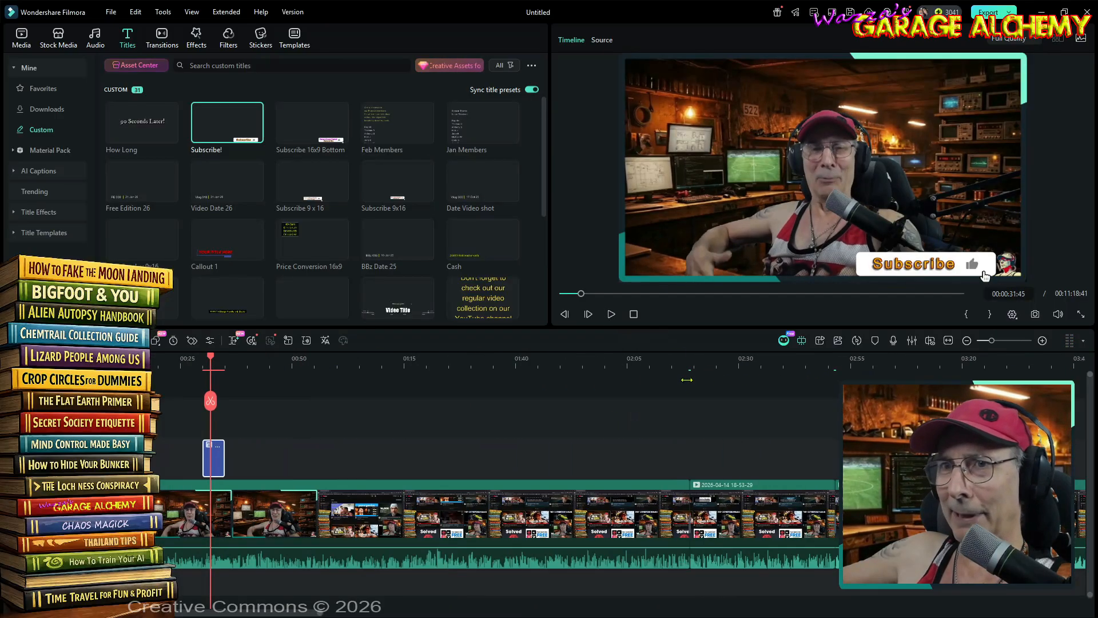
scroll(629, 358, "down", 4)
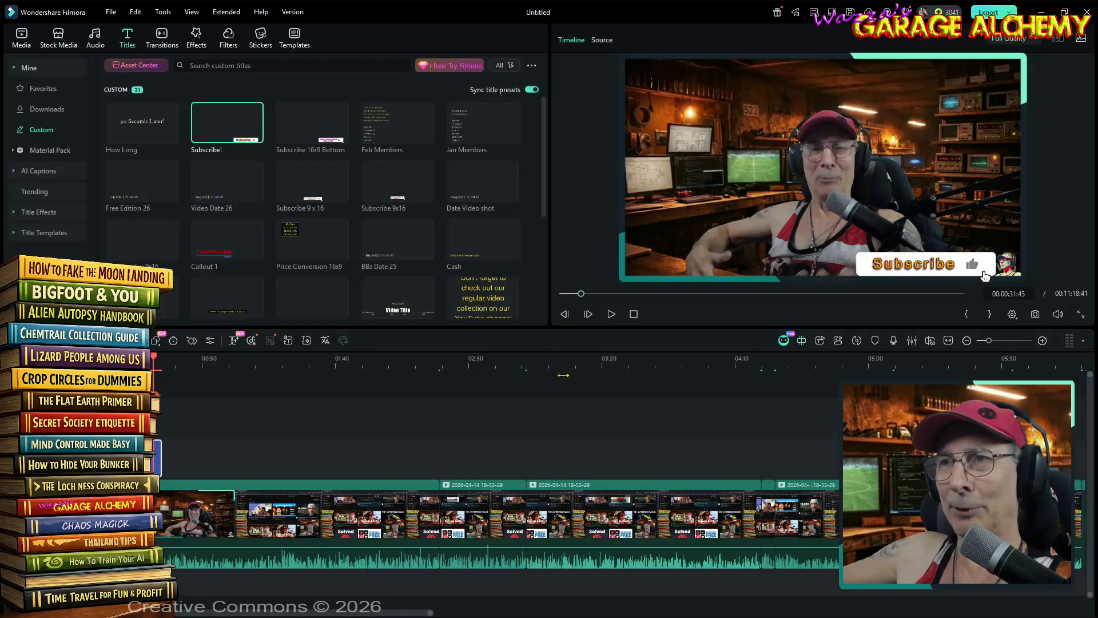
scroll(576, 373, "down", 4)
scroll(531, 368, "down", 2)
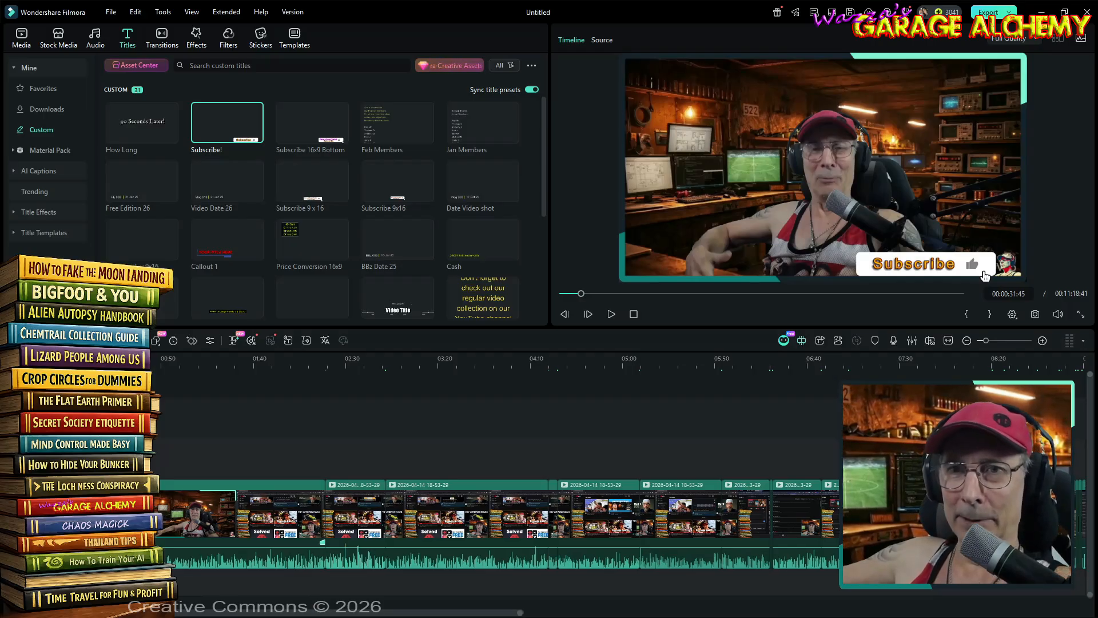
key("Home")
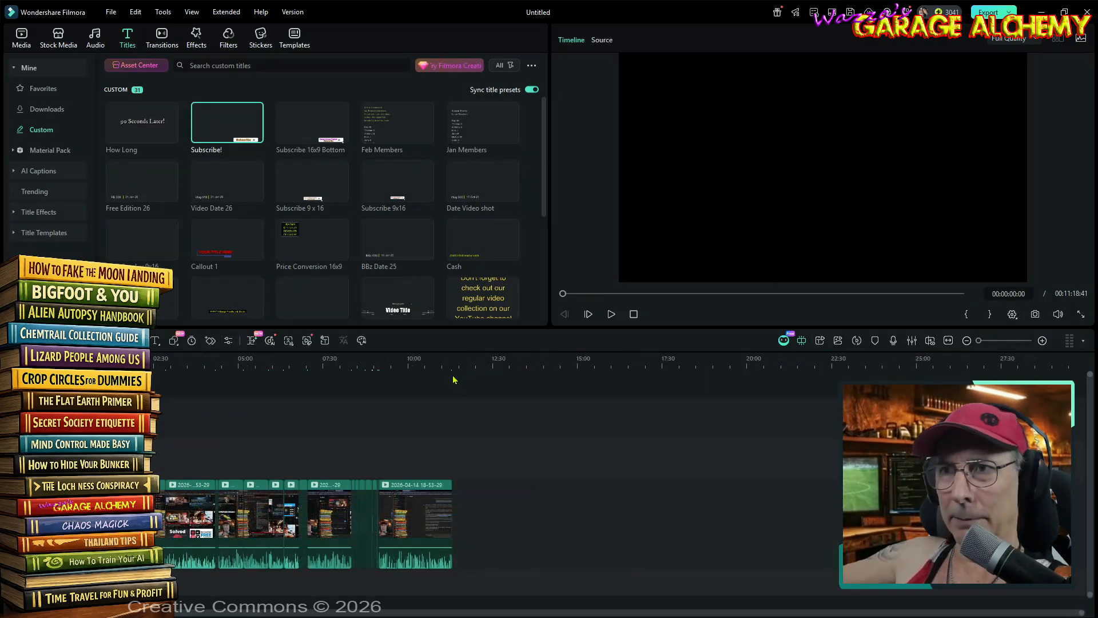
left_click_drag(445, 359, 875, 363)
left_click_drag(397, 123, 475, 462)
- Extend the branding overlay on the upper track to the end of the video
left_click_drag(945, 613, 179, 611)
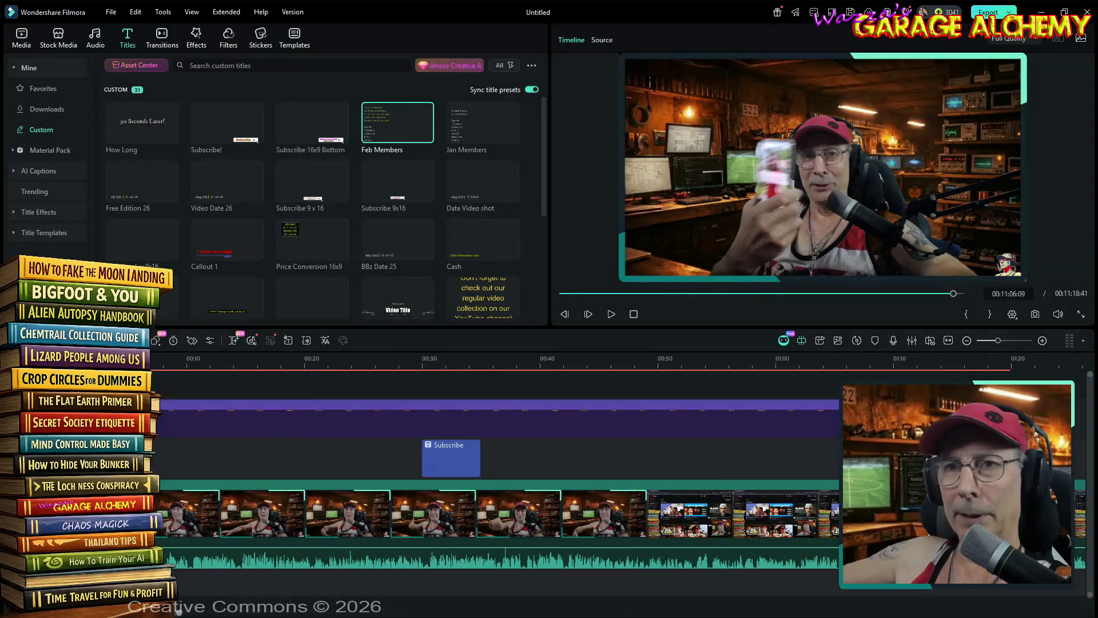
left_click_drag(1064, 365, 653, 370)
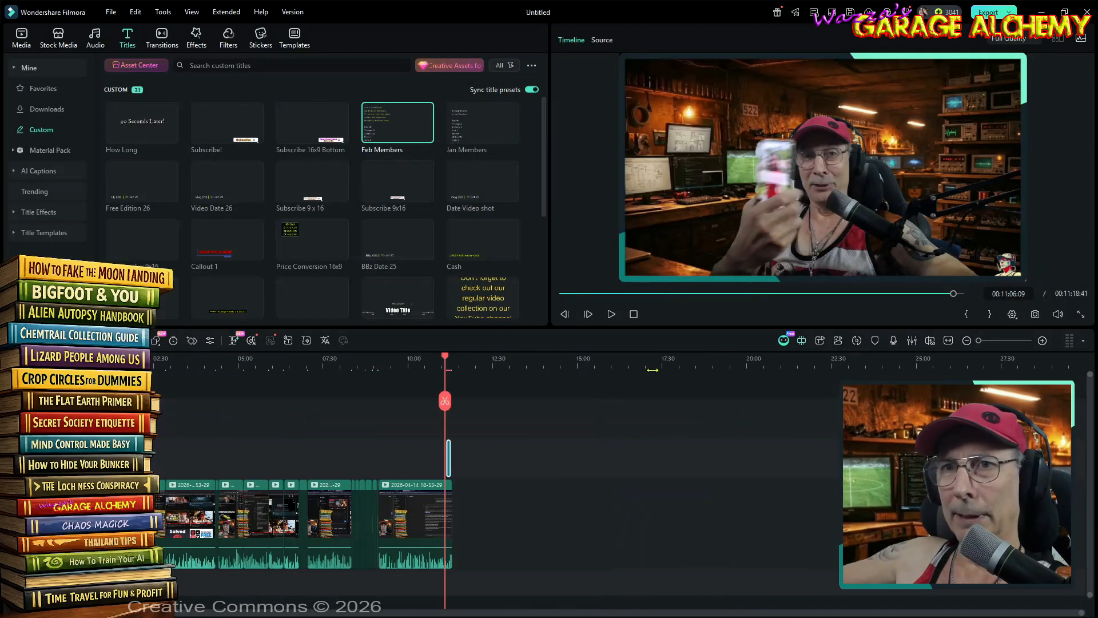
left_click_drag(115, 418, 115, 418)
left_click_drag(400, 416, 456, 392)
- Trim the end of the branding overlay back to about 11:18 and 10 frames, and check the closing frames
scroll(456, 360, "up", 5)
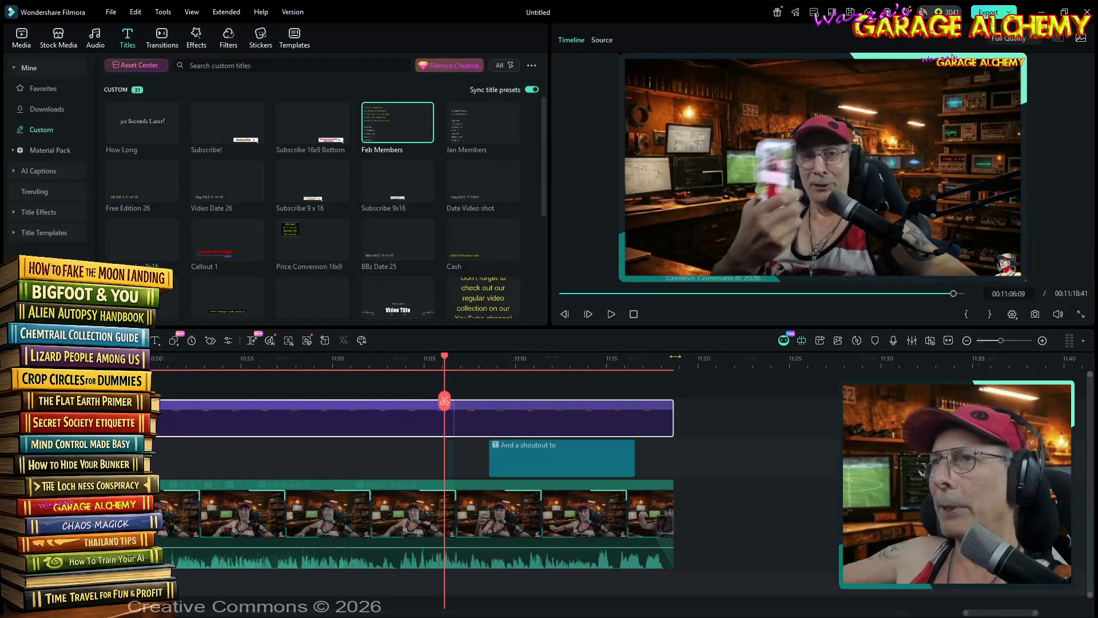
left_click(675, 364)
scroll(675, 364, "up", 4)
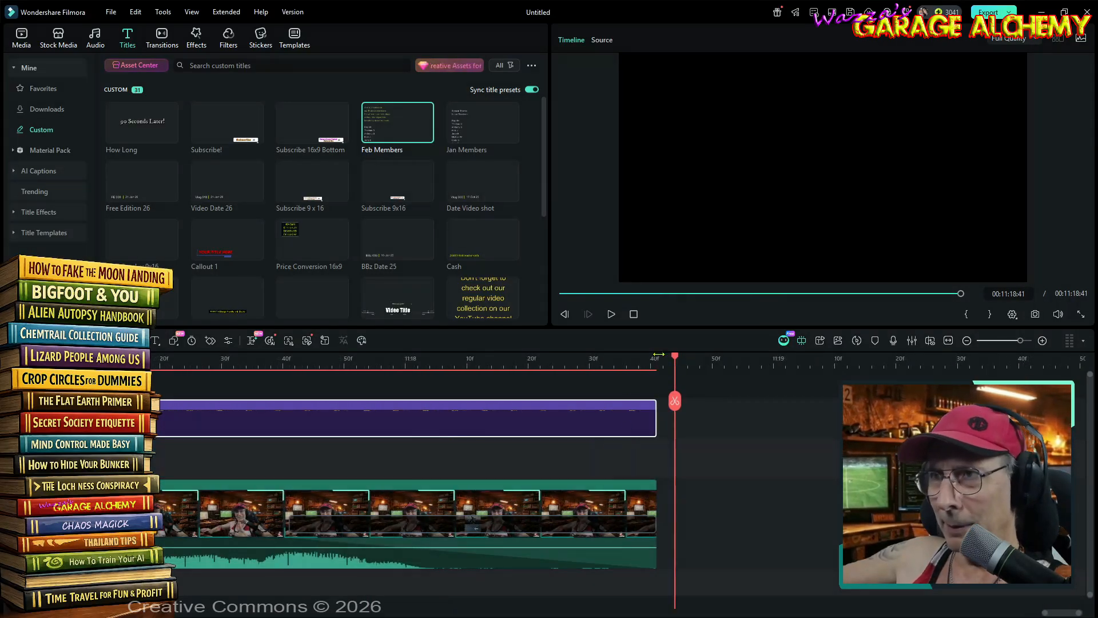
left_click_drag(654, 415, 469, 439)
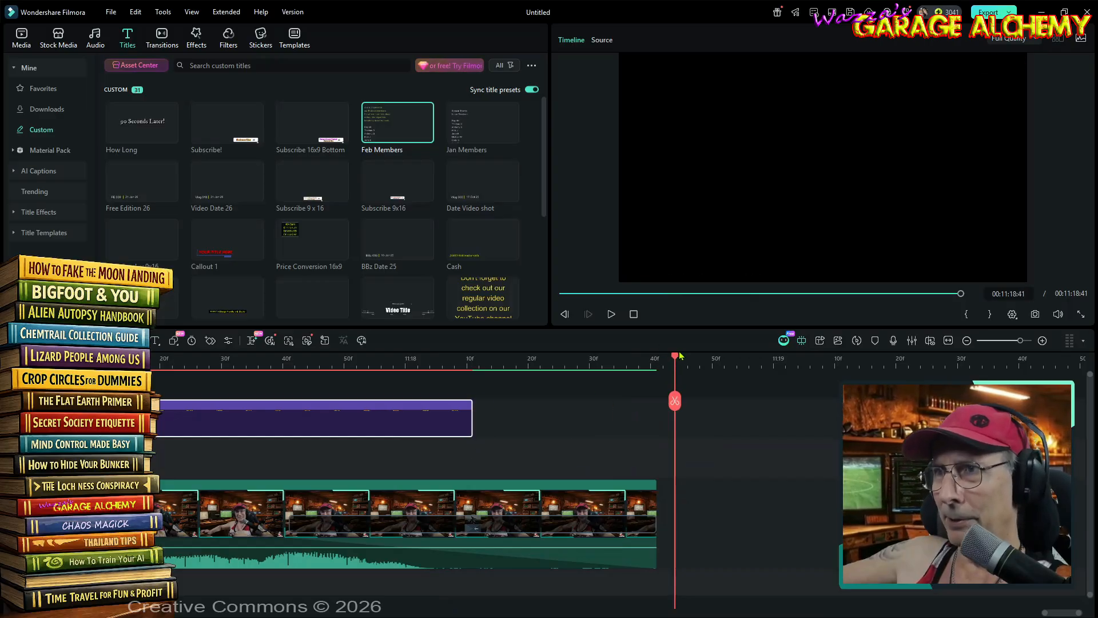
left_click_drag(675, 359, 211, 365)
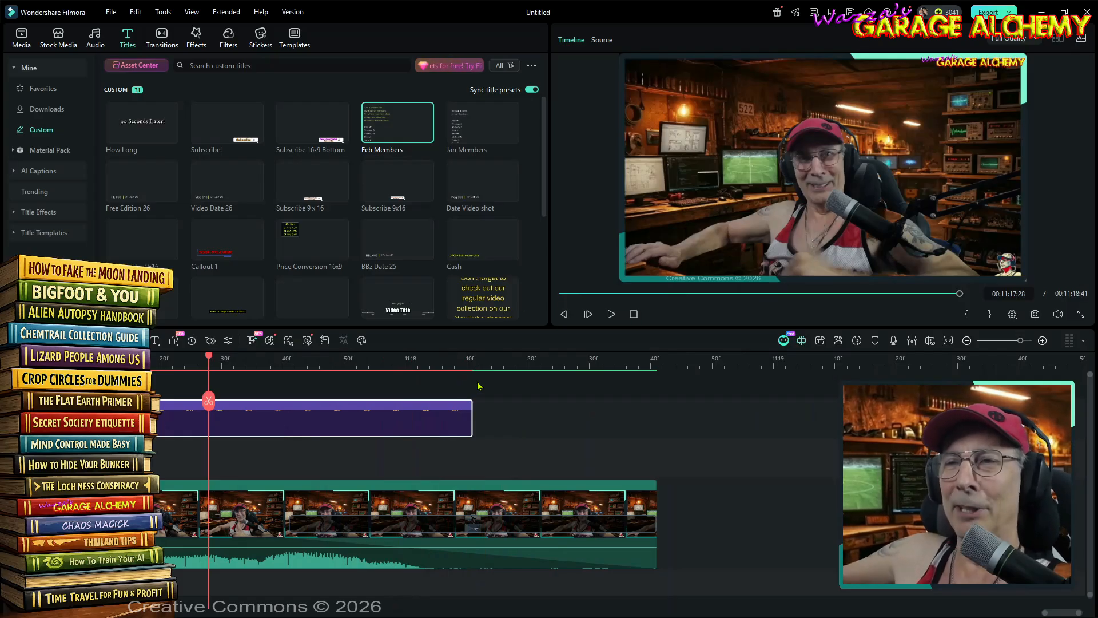
- Fit the whole timeline in view, return the playhead to the start, and save the project as Untitled 102
left_click(947, 342)
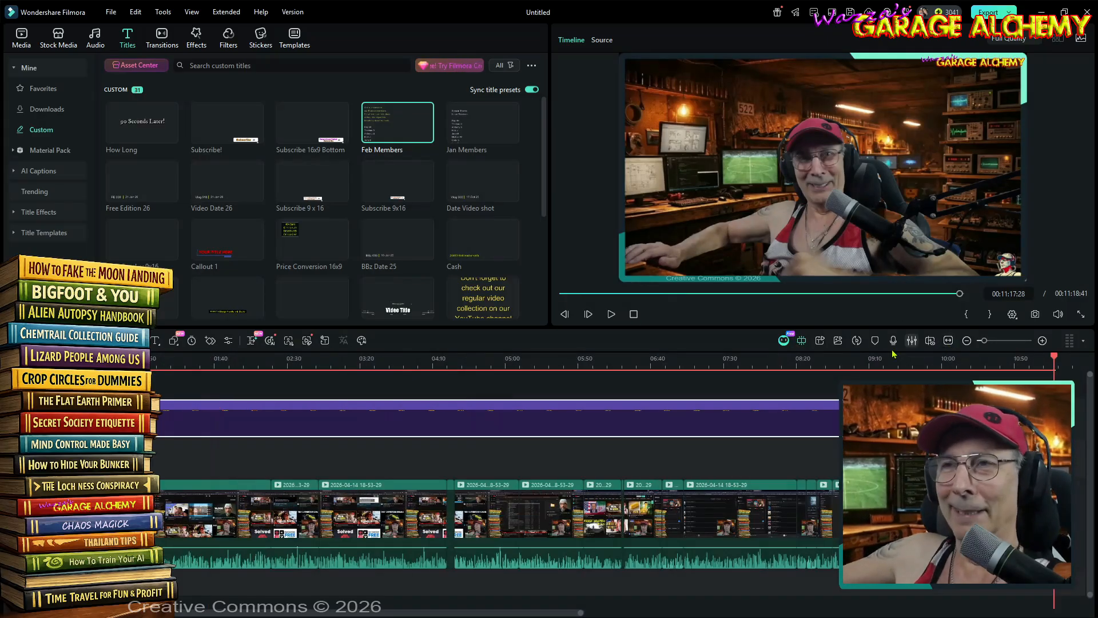
left_click(170, 355)
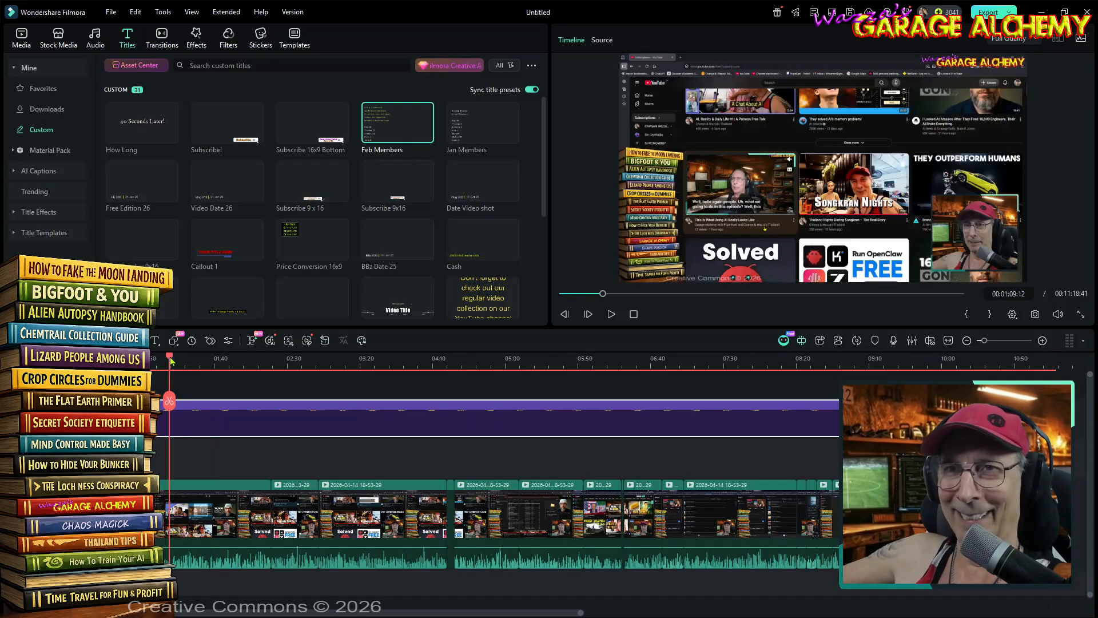
left_click_drag(170, 357, 74, 358)
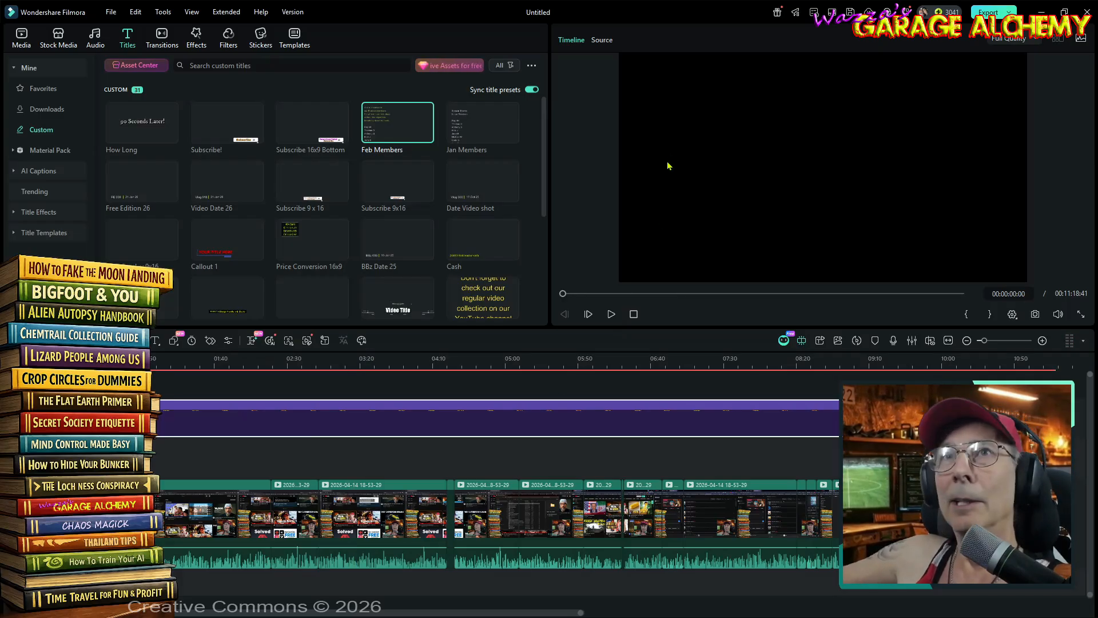
left_click(111, 13)
left_click(119, 130)
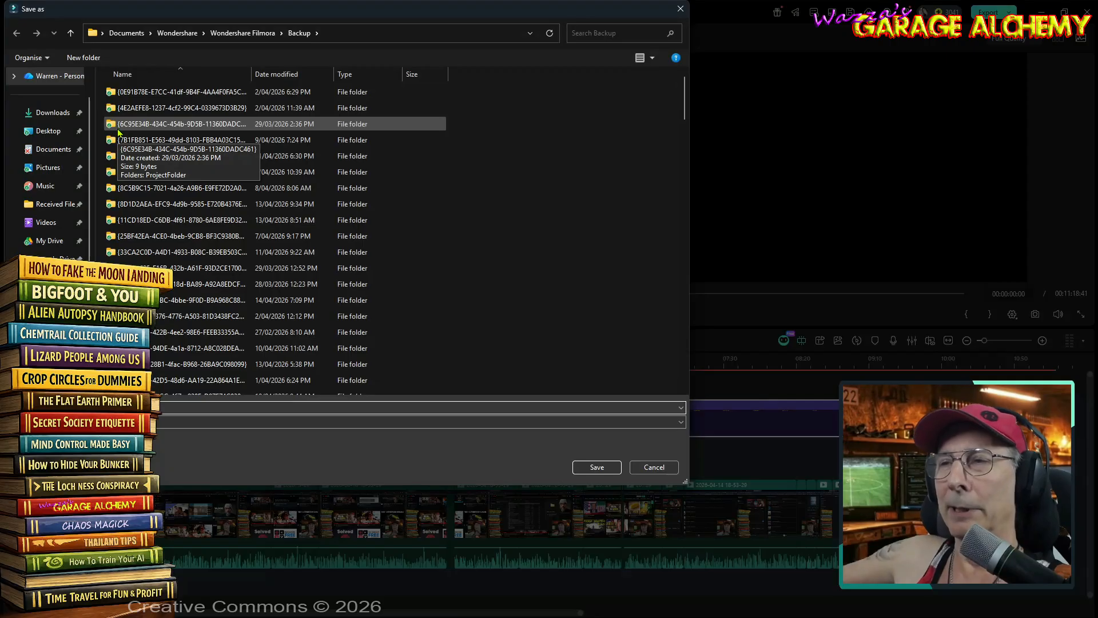
left_click(597, 467)
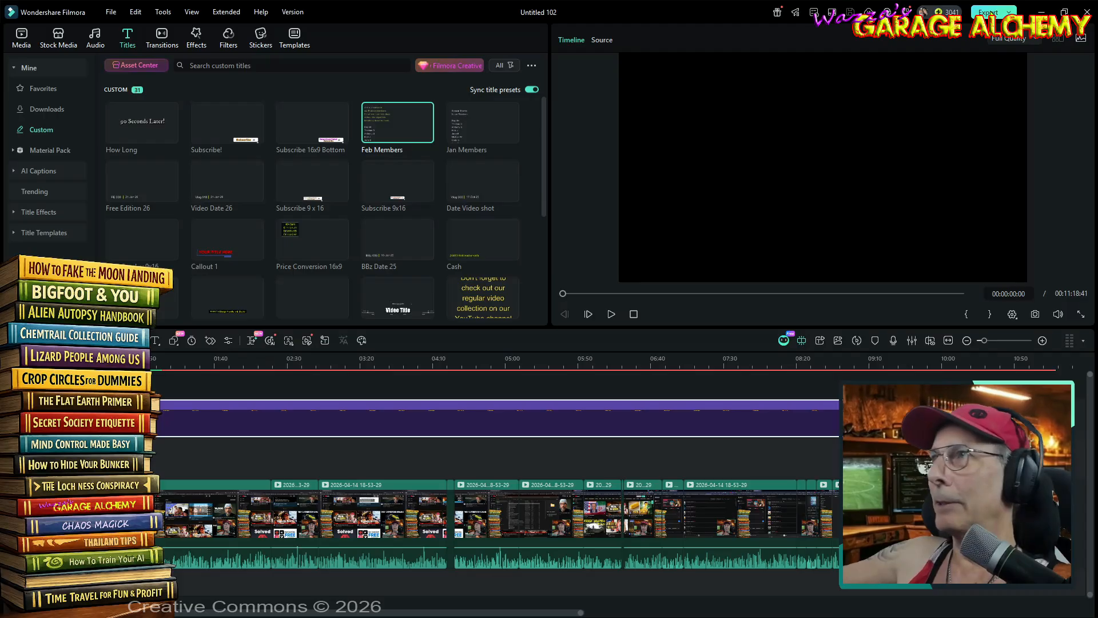
- Open the export settings and set the title to "PKTV 037 - Cutting a Video"
left_click(990, 12)
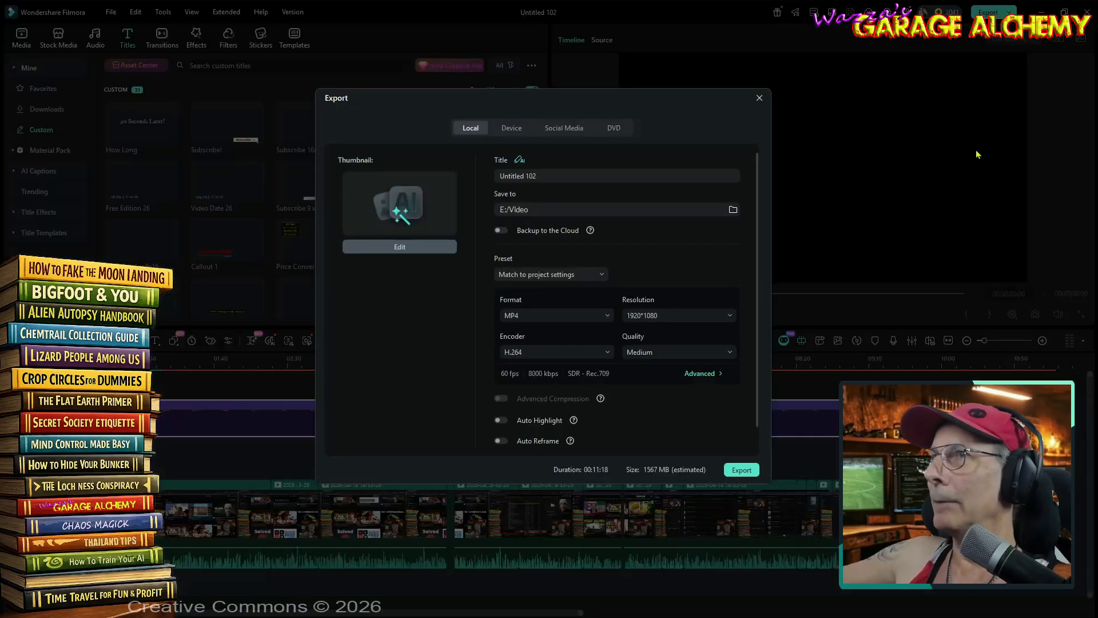
left_click(595, 176)
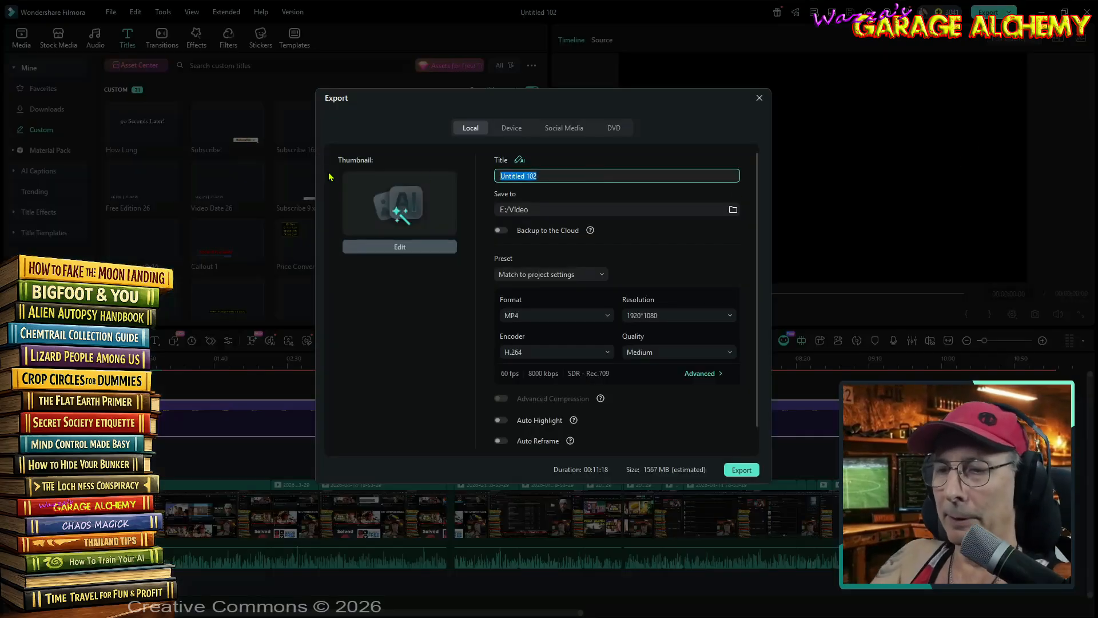
type("P")
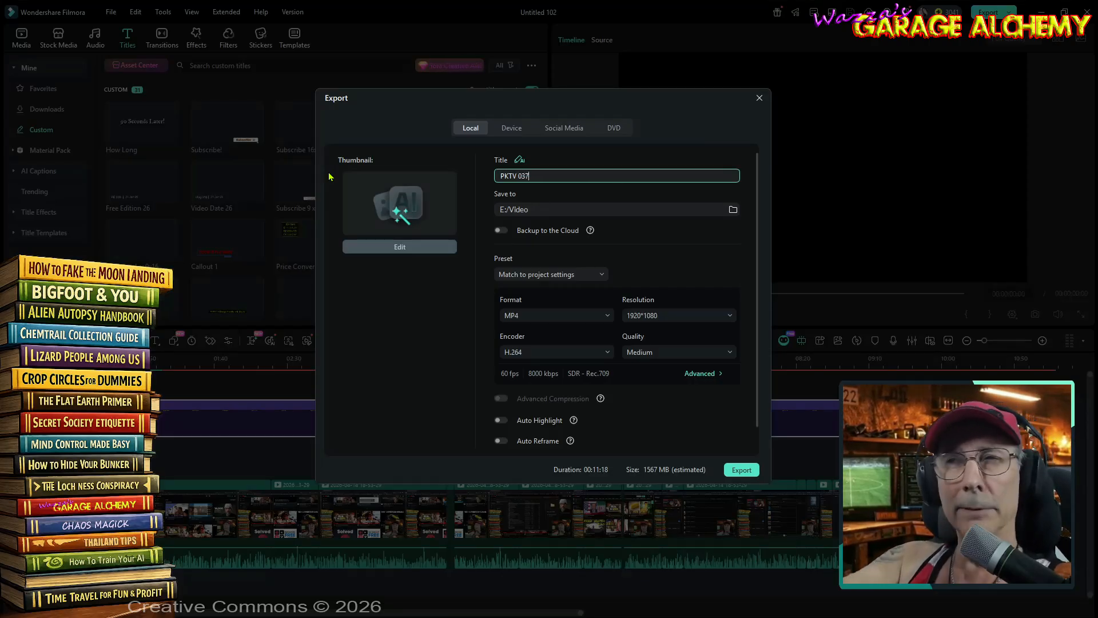
type("KTV 037 - Cutting ")
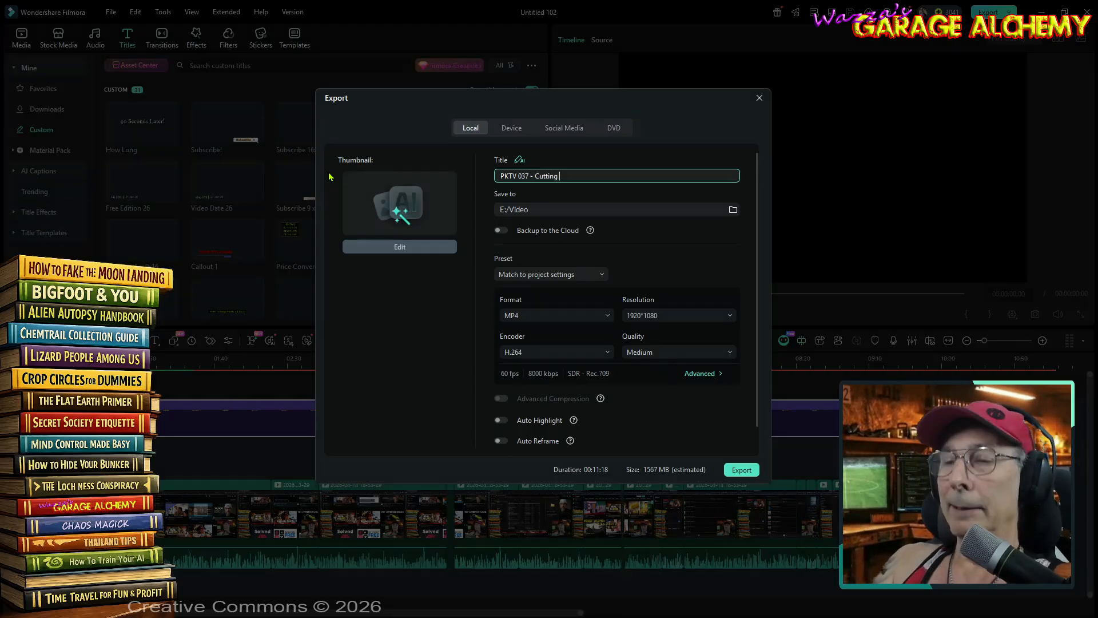
type("a Video")
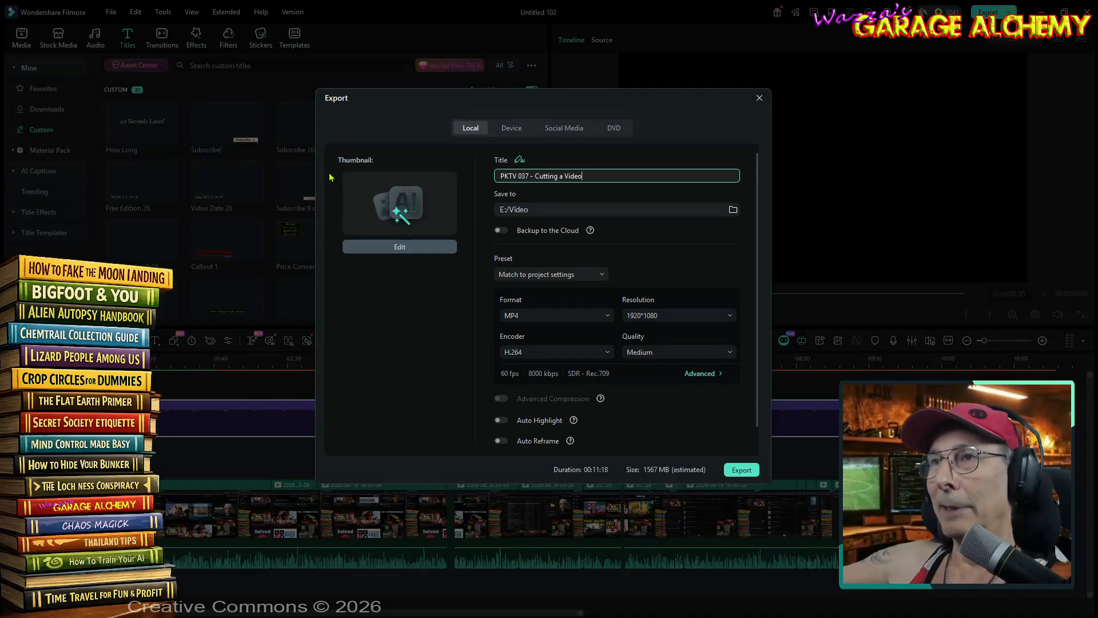
- Choose the YouTube Vlog export preset and start exporting the video
left_click(594, 274)
left_click(595, 350)
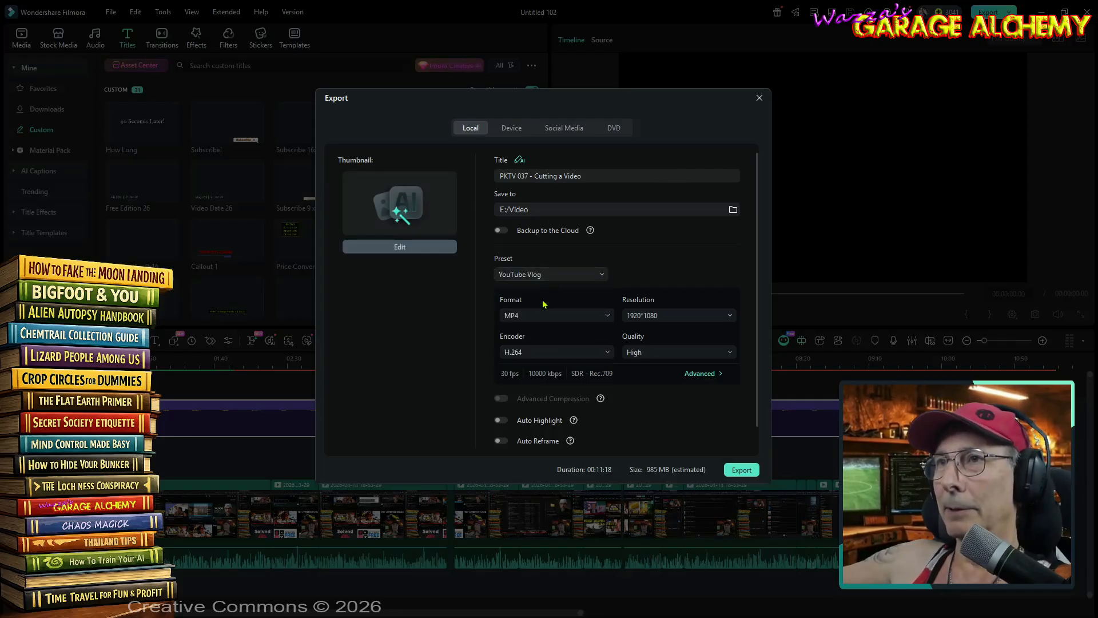
left_click(747, 472)
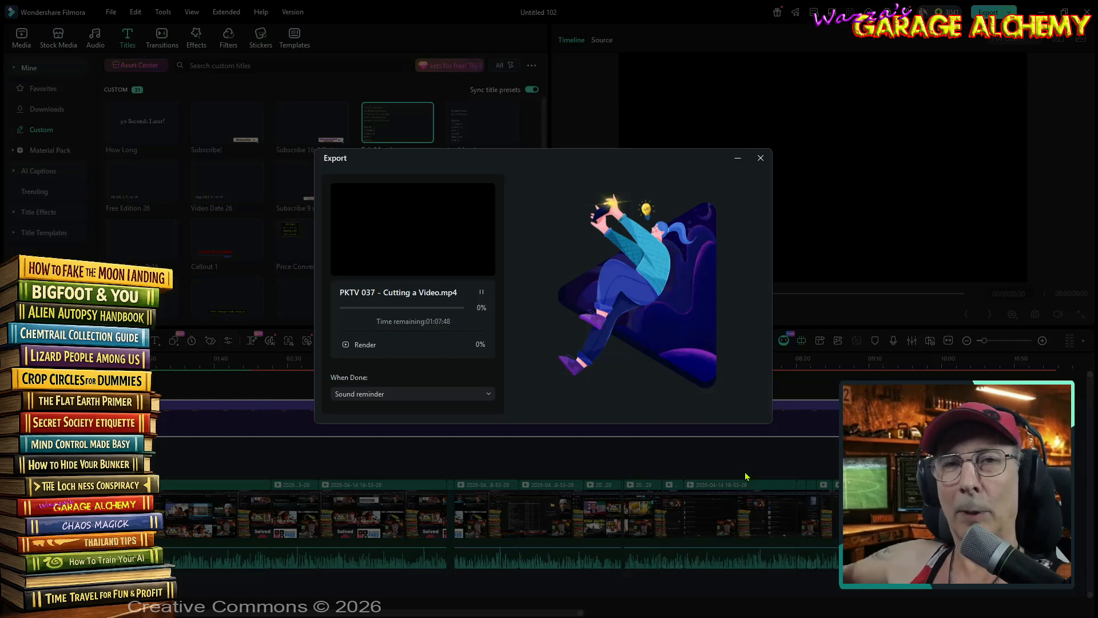